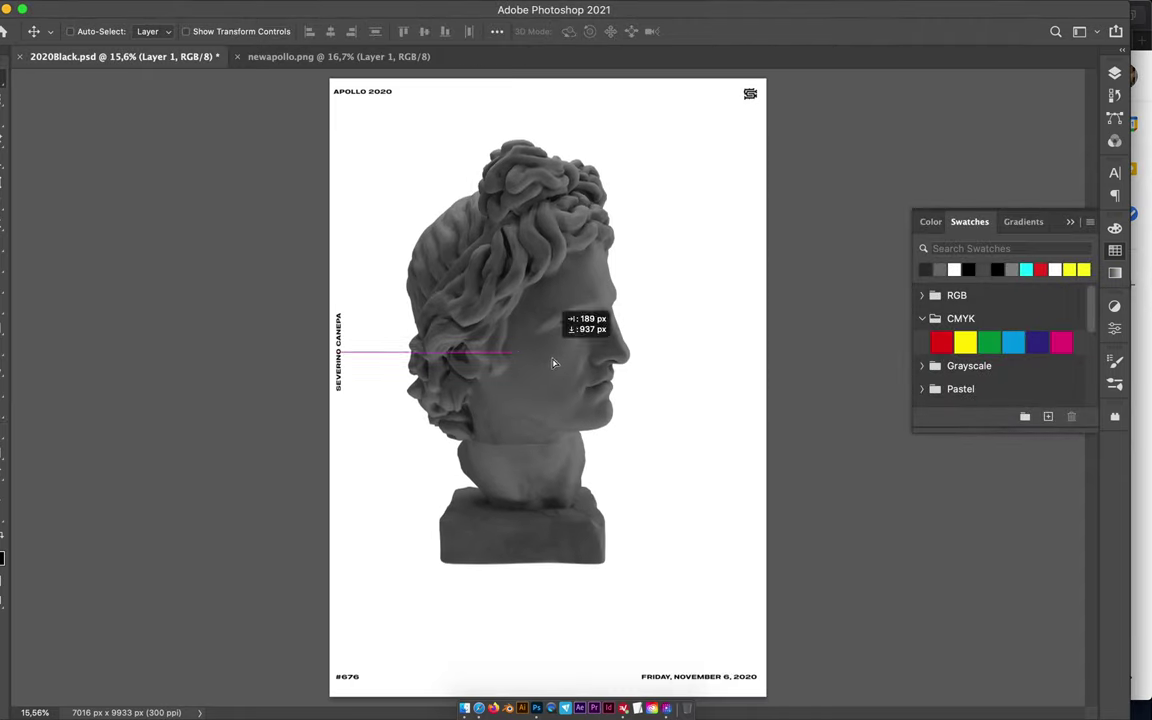
# Drag the Apollo bust from newapollo.png into the 2020Black.psd poster.
pyautogui.moveTo(566, 464); pyautogui.dragTo(584, 378)
pyautogui.click(1136, 73)
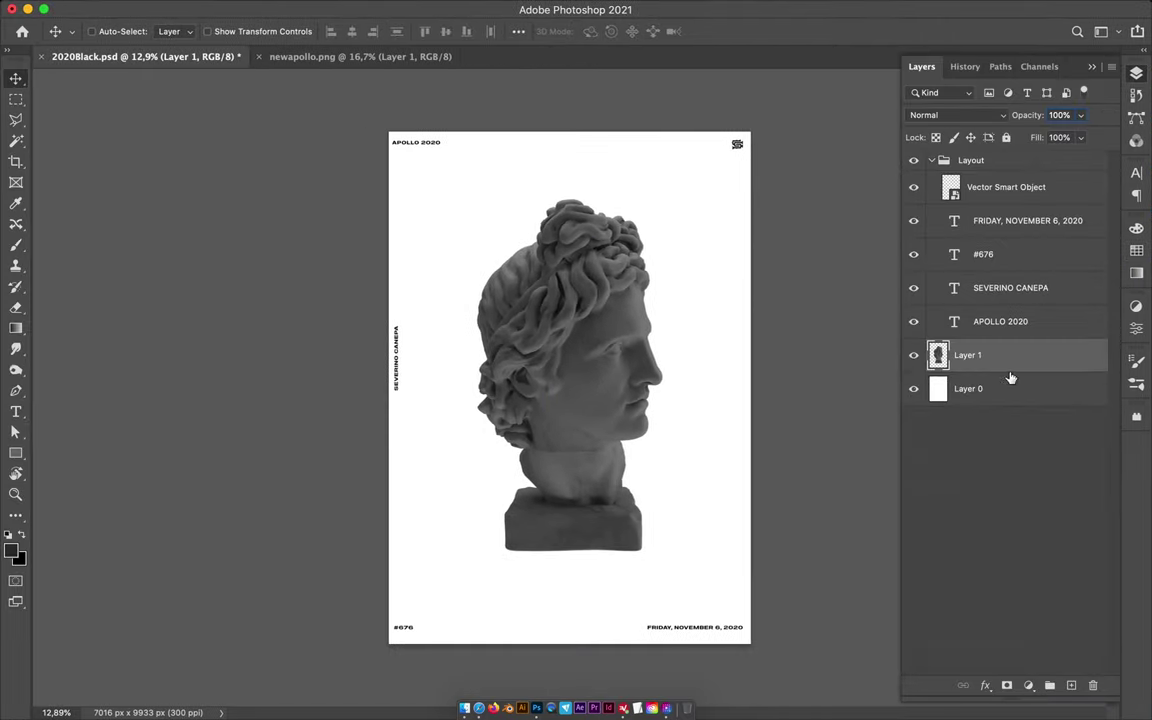
pyautogui.click(931, 160)
pyautogui.click(1029, 685)
pyautogui.press('Escape')
# Add a Levels adjustment above the bust with inputs 32 / 1.19 / 154.
pyautogui.click(1029, 685)
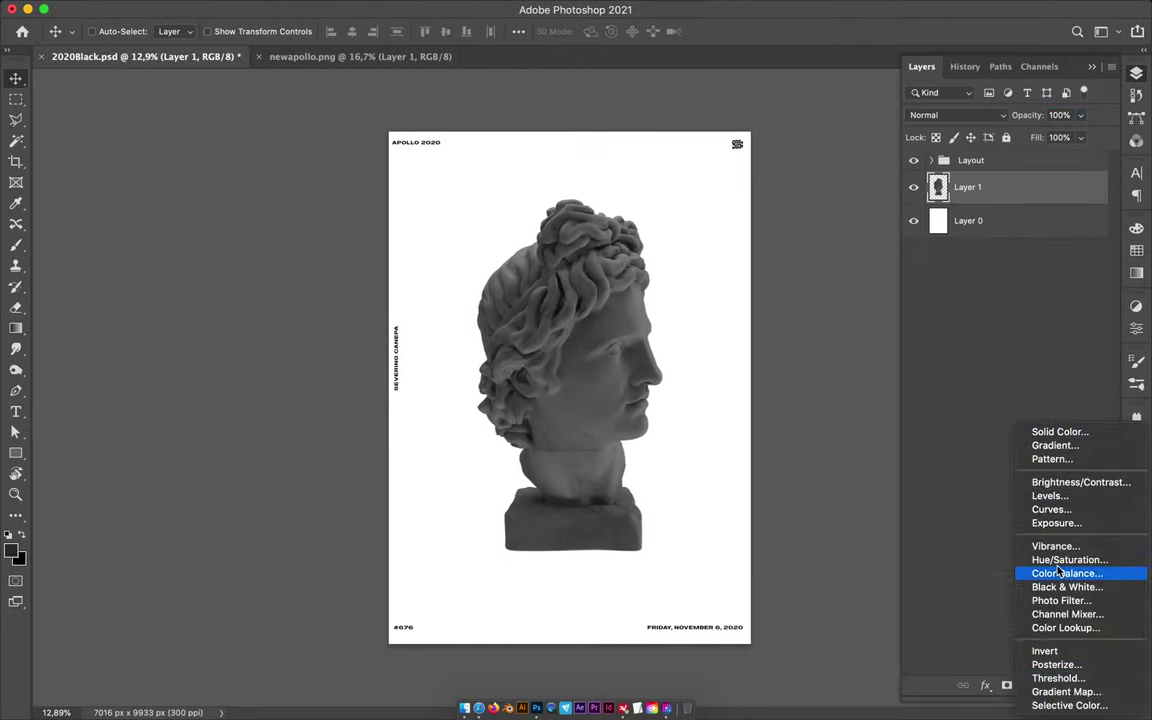
pyautogui.click(1003, 496)
pyautogui.moveTo(907, 469); pyautogui.dragTo(928, 469)
pyautogui.moveTo(1098, 469); pyautogui.dragTo(1021, 470)
pyautogui.moveTo(973, 470); pyautogui.dragTo(969, 470)
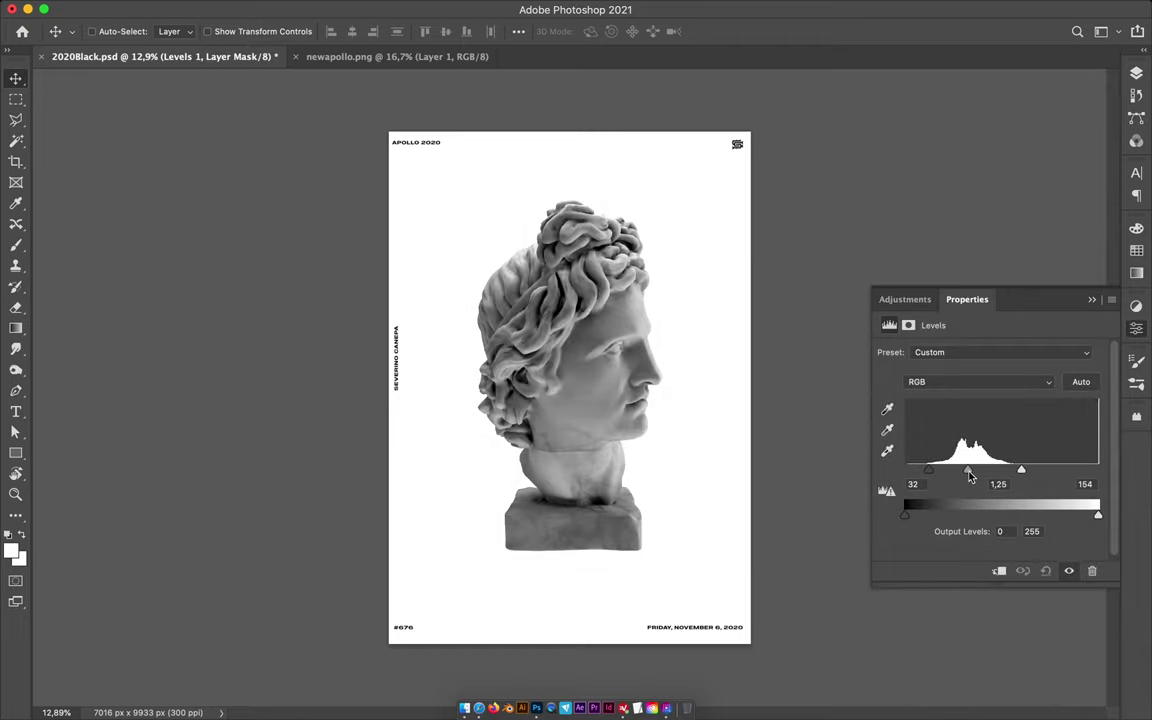
pyautogui.scroll(2, 583, 442)
pyautogui.scroll(3, 583, 442)
pyautogui.scroll(-3, 582, 452)
pyautogui.scroll(-2, 583, 455)
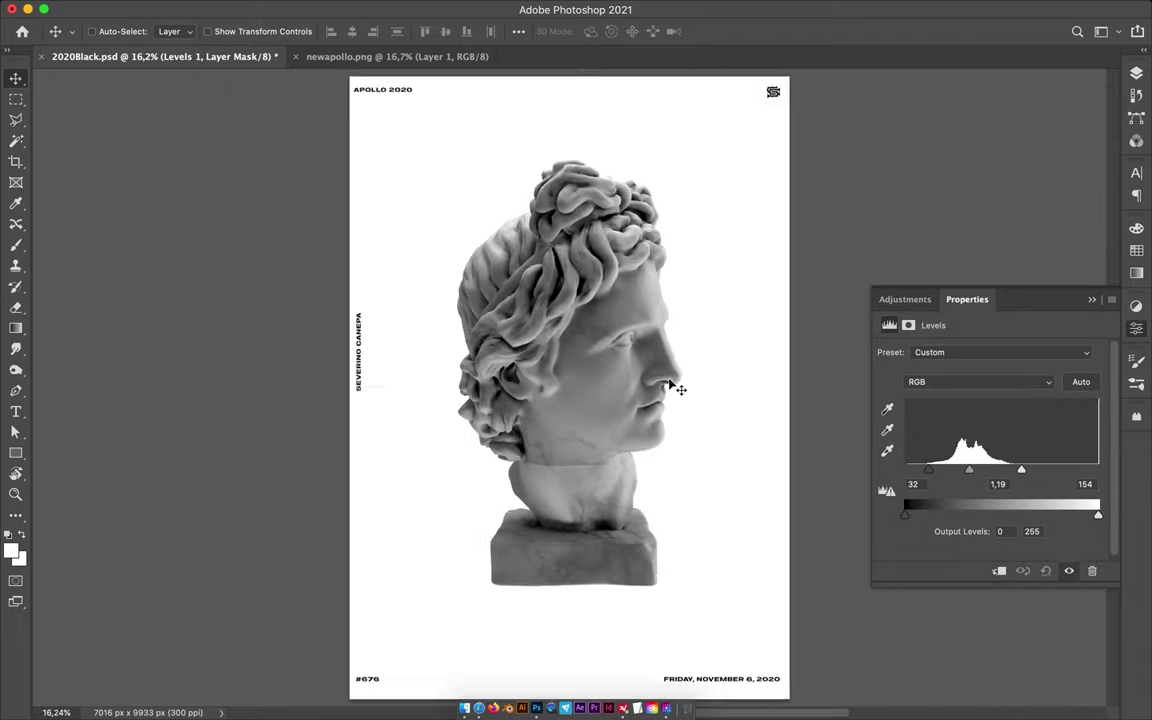
pyautogui.scroll(-2, 674, 391)
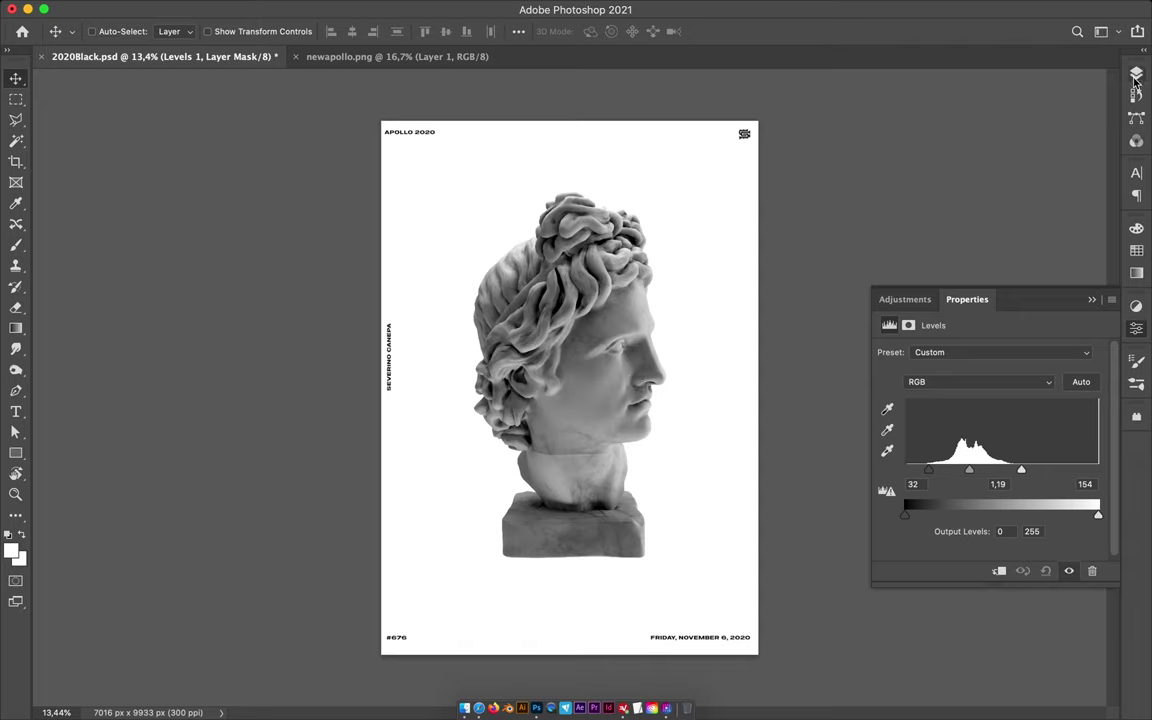
# Add a Vibrance adjustment with Vibrance and Saturation at -100.
pyautogui.click(1136, 74)
pyautogui.click(1029, 685)
pyautogui.click(1040, 560)
pyautogui.moveTo(989, 367); pyautogui.dragTo(771, 373)
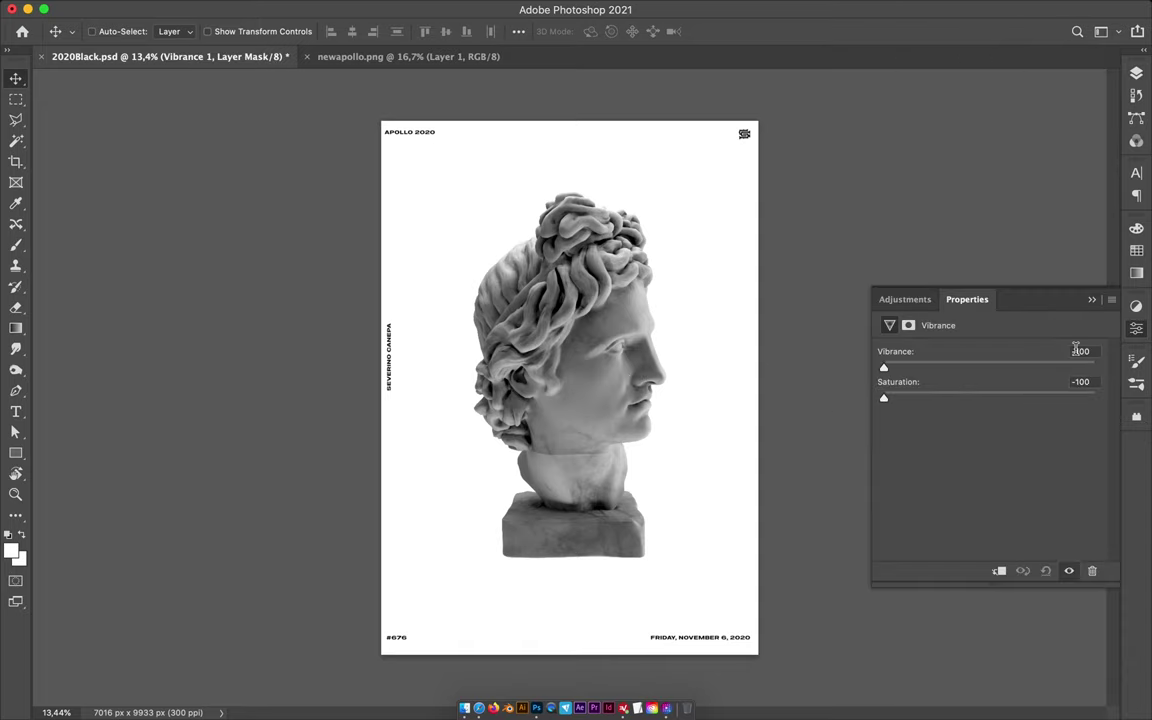
# Merge the bust and its Levels and Vibrance adjustments into one layer.
pyautogui.click(1136, 74)
pyautogui.keyDown('shift'); pyautogui.click(1000, 254); pyautogui.keyUp('shift')
pyautogui.hotkey('ctrl', 'e')
pyautogui.scroll(2, 570, 305)
pyautogui.scroll(1, 570, 305)
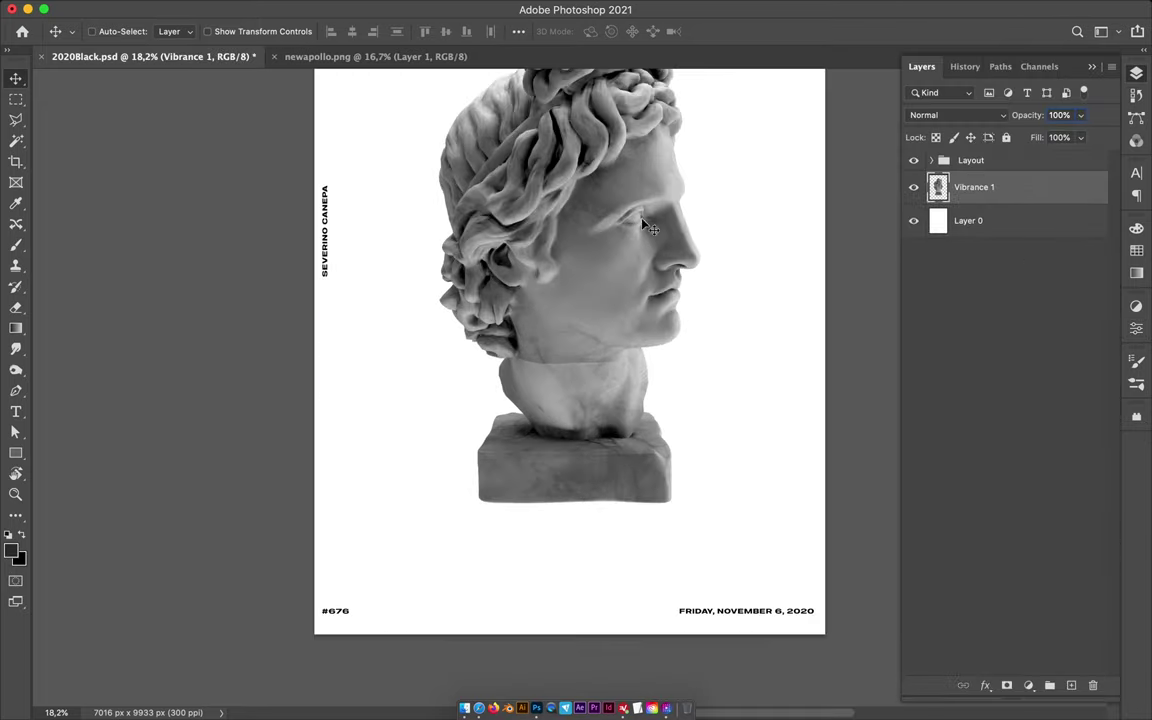
pyautogui.scroll(-1, 595, 215)
# Copy an elliptical circle over the face onto its own layer.
pyautogui.click(16, 98)
pyautogui.click(104, 112)
pyautogui.moveTo(523, 264); pyautogui.dragTo(675, 416)
pyautogui.hotkey('ctrl', 'j')
pyautogui.hotkey('ctrl', 't')
pyautogui.moveTo(279, 79); pyautogui.dragTo(549, 403)
pyautogui.press('Escape')
# Fill the circle's outline with black on a new layer below it.
pyautogui.keyDown('ctrl'); pyautogui.click(1071, 685); pyautogui.keyUp('ctrl')
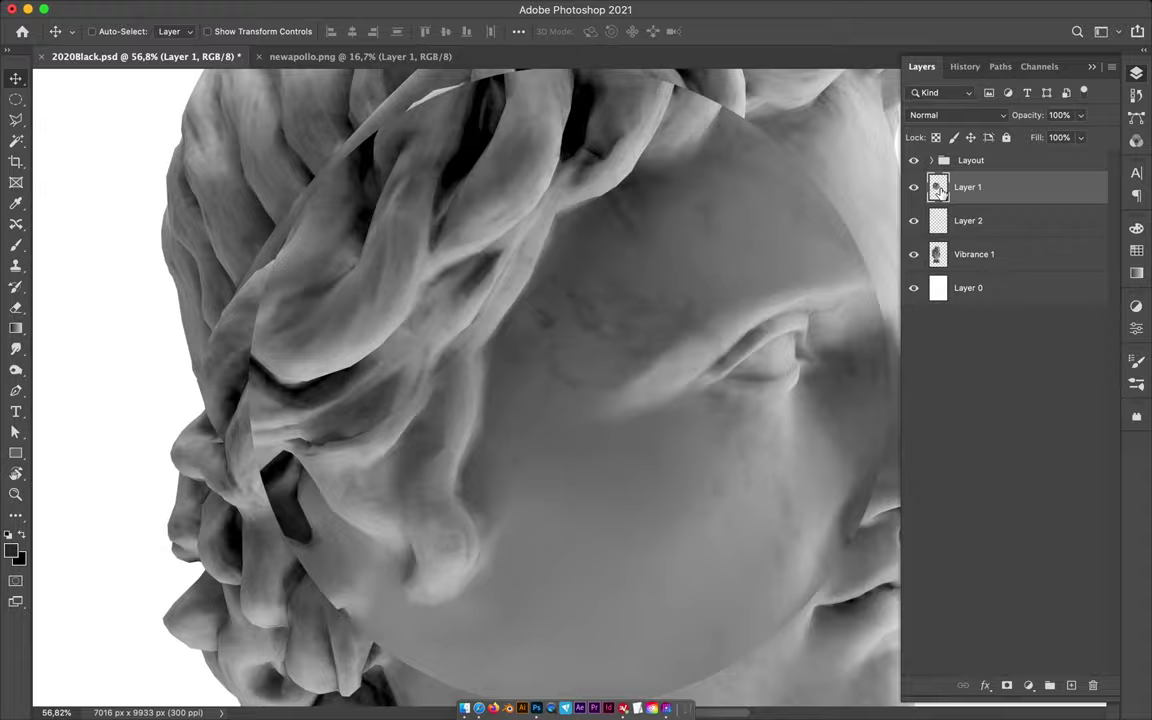
pyautogui.keyDown('ctrl'); pyautogui.click(937, 187); pyautogui.keyUp('ctrl')
pyautogui.press('b')
pyautogui.hotkey('alt', 'BackSpace')
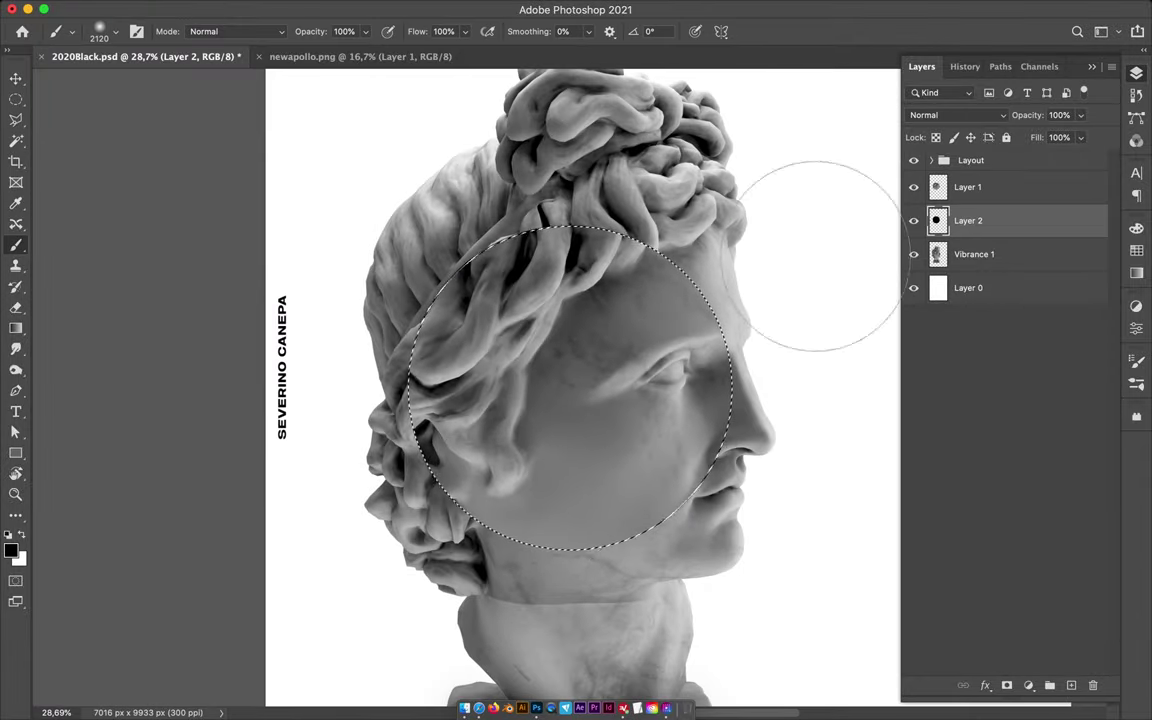
# Blur the black shadow with a 79.5 px Gaussian Blur, then select circle and shadow together.
pyautogui.click(375, 8)
pyautogui.click(660, 292)
pyautogui.moveTo(790, 335); pyautogui.dragTo(837, 335)
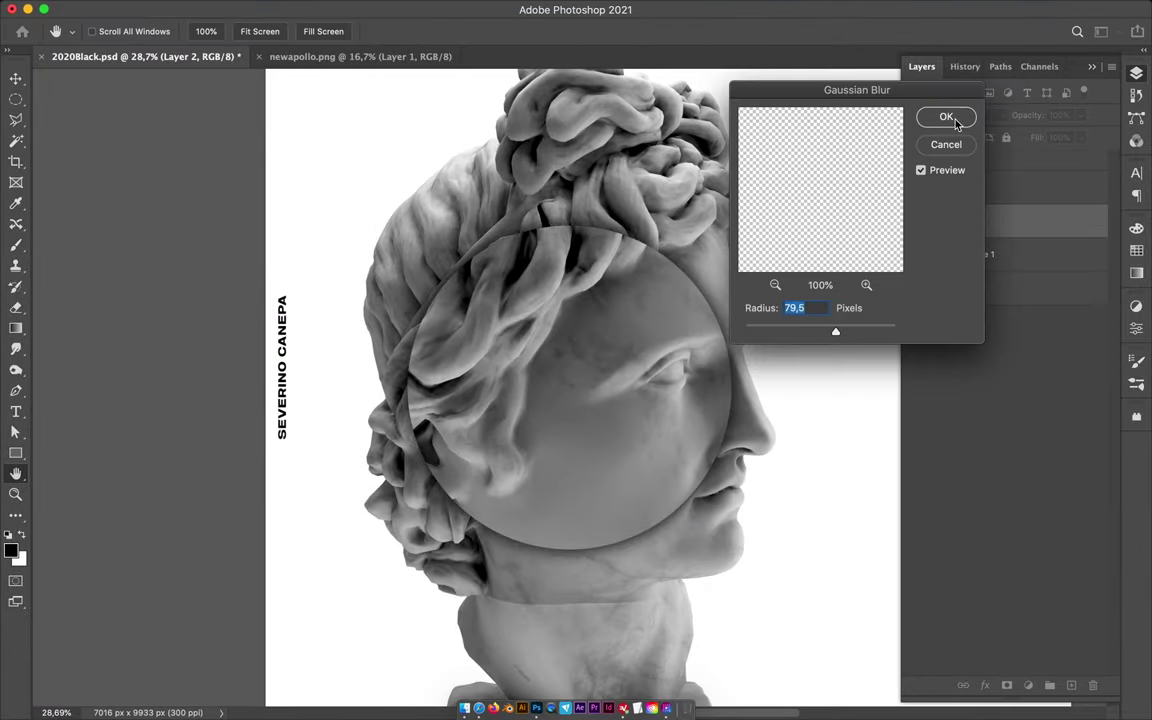
pyautogui.click(946, 116)
pyautogui.press('v')
pyautogui.keyDown('shift'); pyautogui.click(967, 220); pyautogui.keyUp('shift')
pyautogui.scroll(-2, 565, 333)
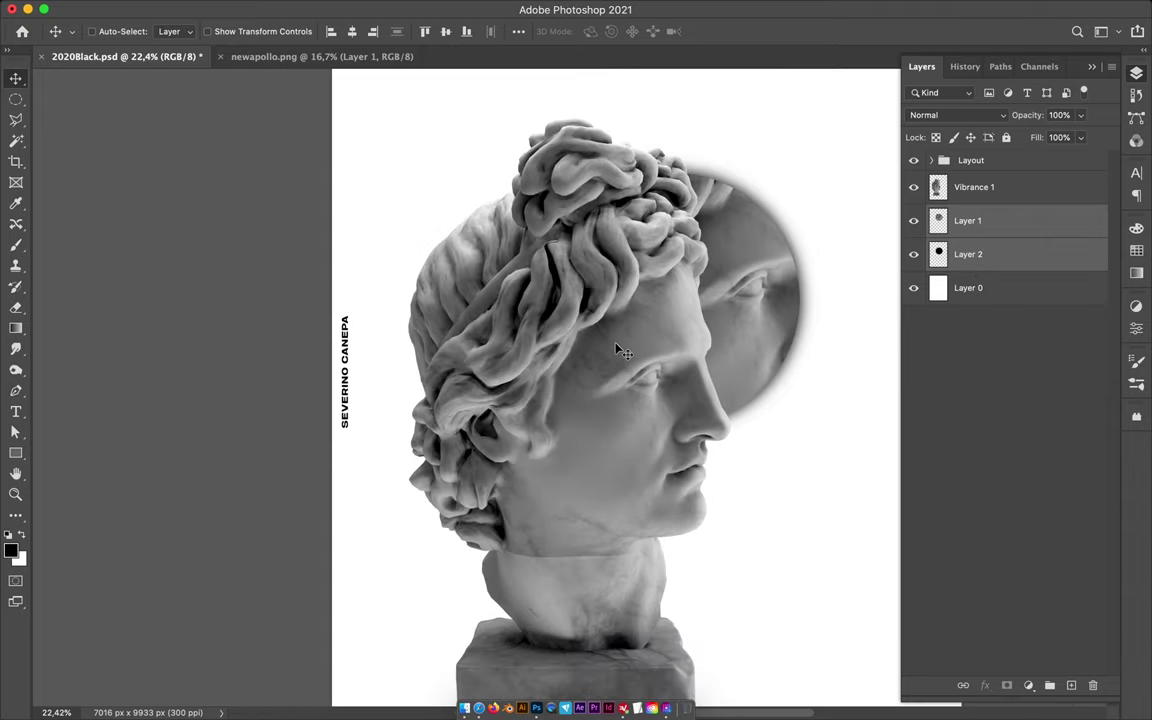
# Merge the first circle with its shadow and copy a circle around the left eye to a new layer.
pyautogui.hotkey('ctrl', 'e')
pyautogui.click(998, 188)
pyautogui.press('m')
pyautogui.moveTo(525, 306)
pyautogui.mouseDown()
pyautogui.moveTo(700, 437)
pyautogui.moveTo(620, 452)
pyautogui.mouseUp()
pyautogui.hotkey('ctrl', 'j')
pyautogui.press('v')
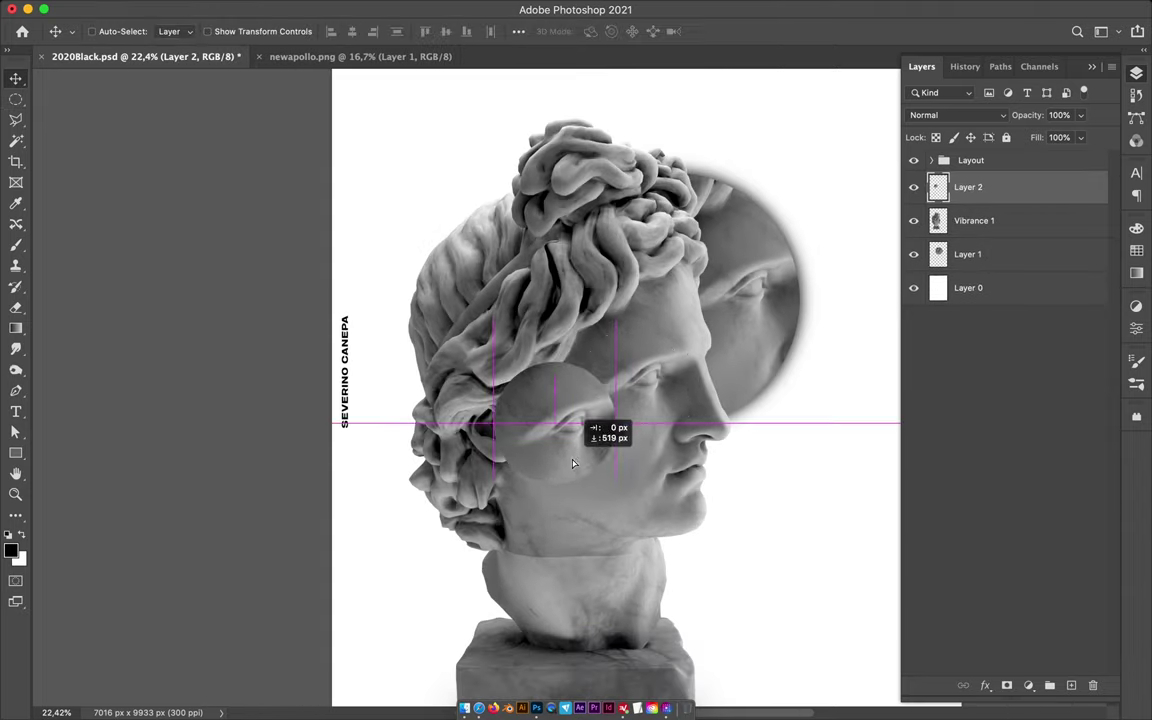
# Add an empty layer below the eye circle with its outline loaded, and save the poster.
pyautogui.keyDown('ctrl'); pyautogui.click(1071, 685); pyautogui.keyUp('ctrl')
pyautogui.keyDown('ctrl'); pyautogui.click(938, 187); pyautogui.keyUp('ctrl')
pyautogui.press('b')
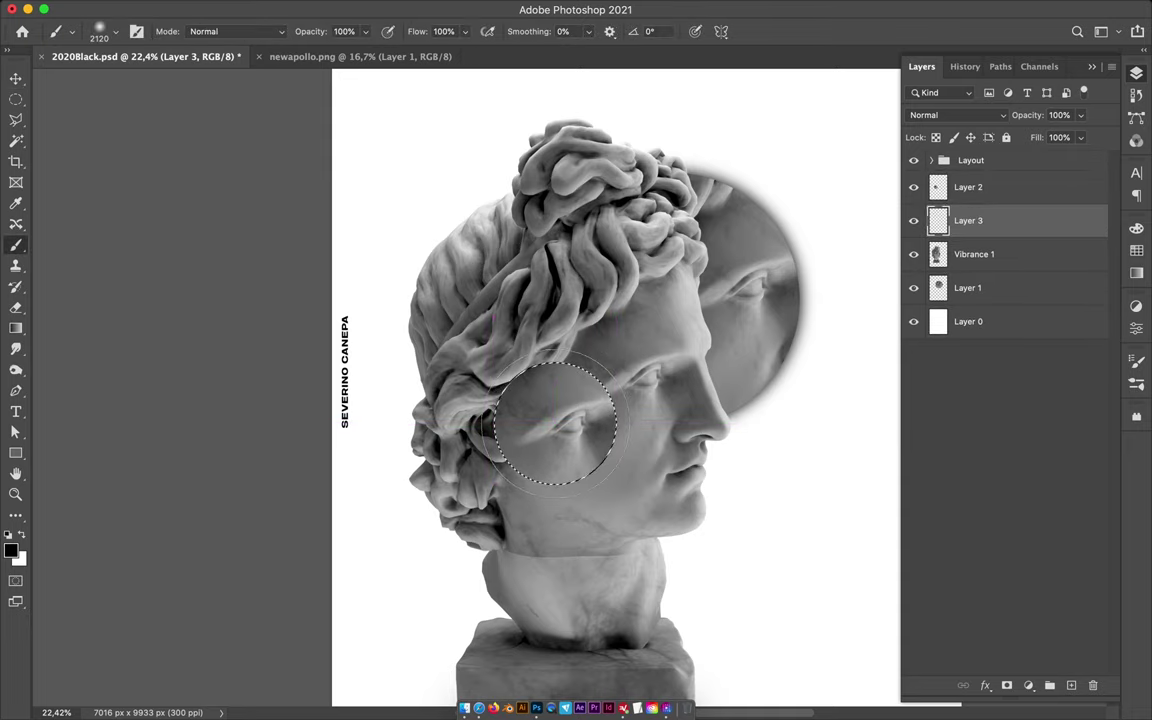
pyautogui.click(994, 190)
pyautogui.hotkey('ctrl', 's')
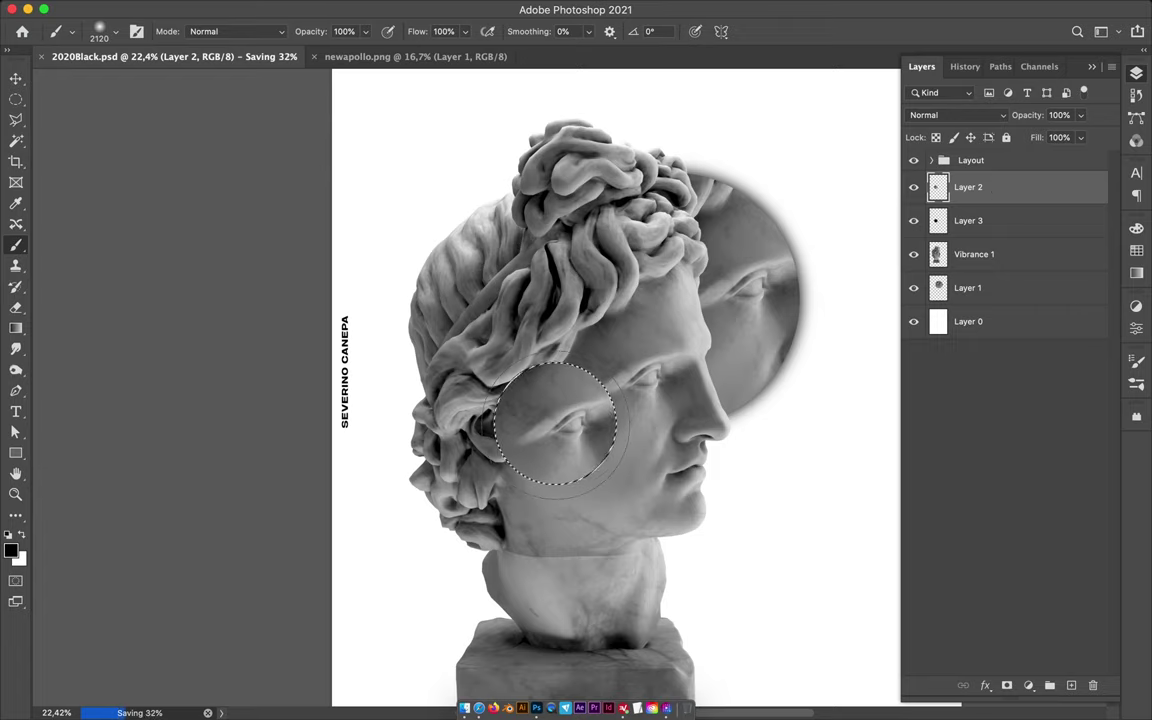
# Blur the eye circle's shadow, merge it into the circle, and move it left.
pyautogui.press('m')
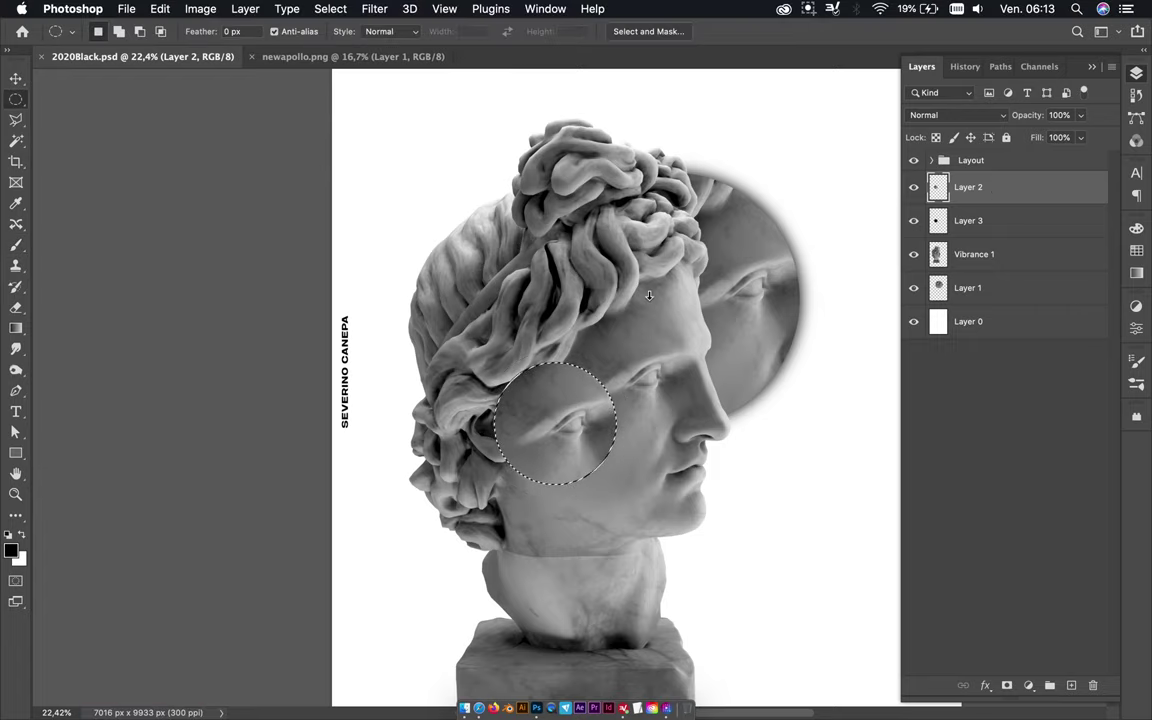
pyautogui.click(733, 287)
pyautogui.click(527, 10)
pyautogui.click(380, 28)
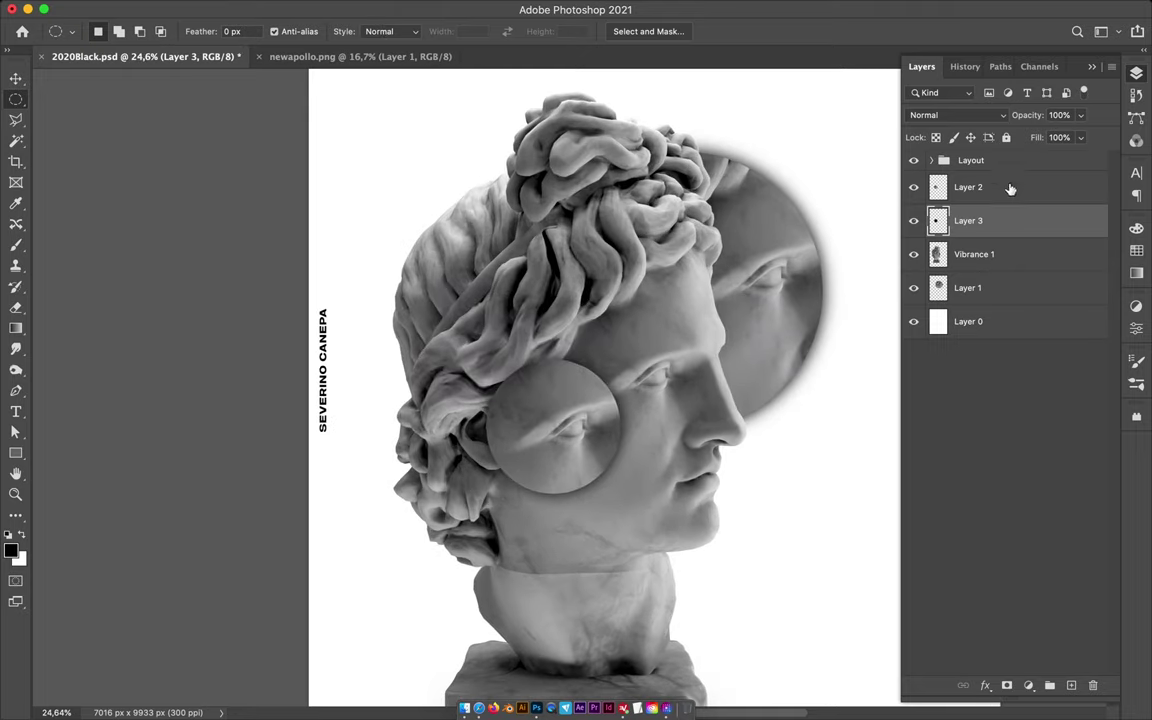
pyautogui.hotkey('ctrl', 'e')
pyautogui.press('v')
pyautogui.moveTo(580, 409)
pyautogui.mouseDown()
pyautogui.moveTo(517, 409)
pyautogui.moveTo(575, 385)
pyautogui.mouseUp()
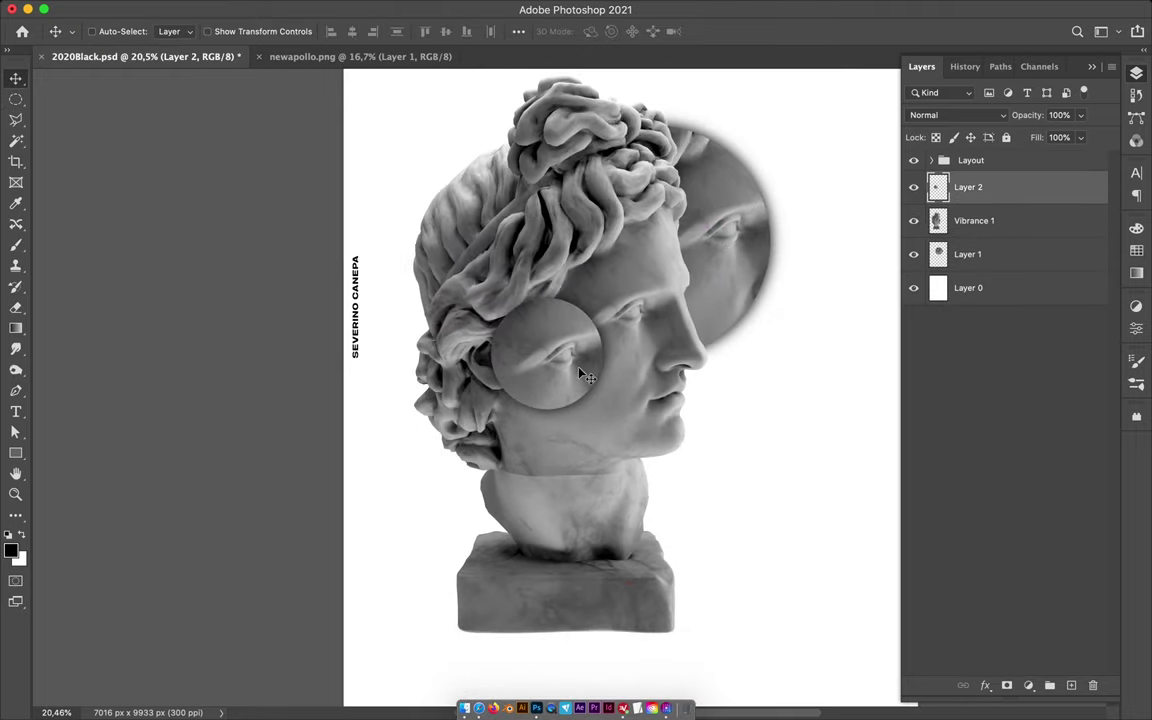
# Draw a rectangle covering the whole poster above the background layer.
pyautogui.hotkey('ctrl', '-')
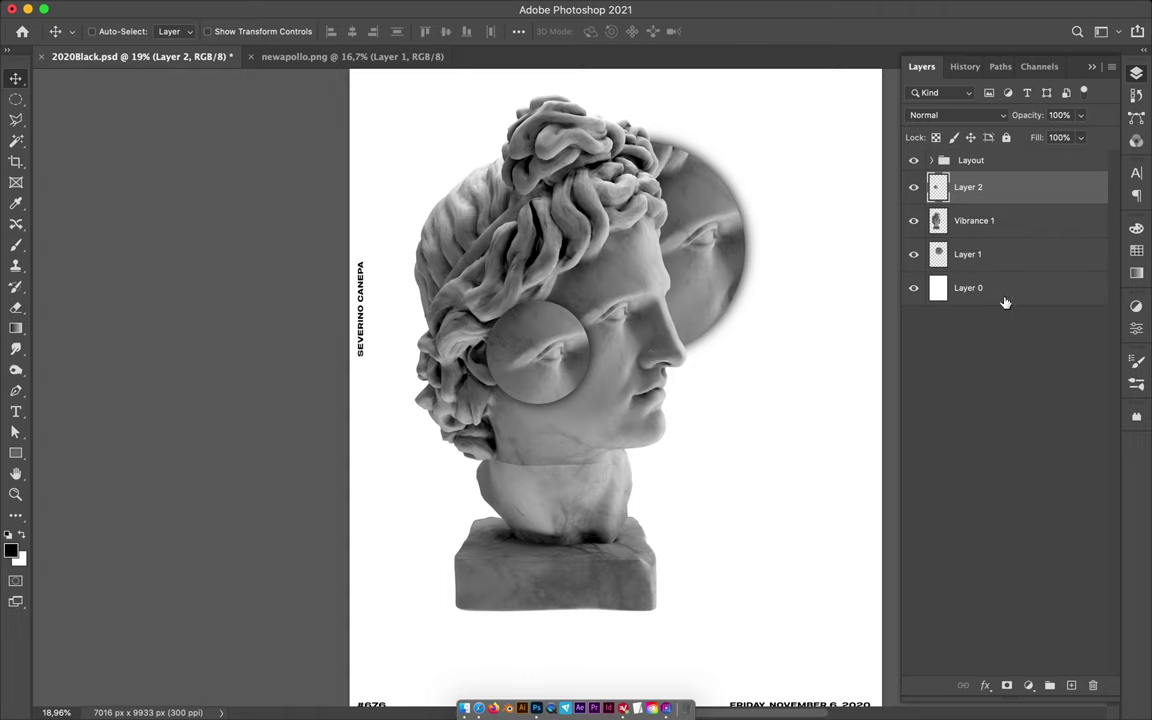
pyautogui.click(934, 295)
pyautogui.press('u')
pyautogui.moveTo(361, 97); pyautogui.dragTo(774, 679)
pyautogui.click(176, 31)
# Try several grey fills and give the full-poster rectangle a light grey fill.
pyautogui.click(118, 117)
pyautogui.click(90, 117)
pyautogui.click(176, 117)
pyautogui.press('v')
pyautogui.scroll(2, 510, 270)
pyautogui.scroll(-2, 760, 272)
# Change the rectangle's fill to a gradient, recolour the first stop, and add a middle stop.
pyautogui.press('g')
pyautogui.press('a')
pyautogui.click(238, 31)
pyautogui.click(173, 62)
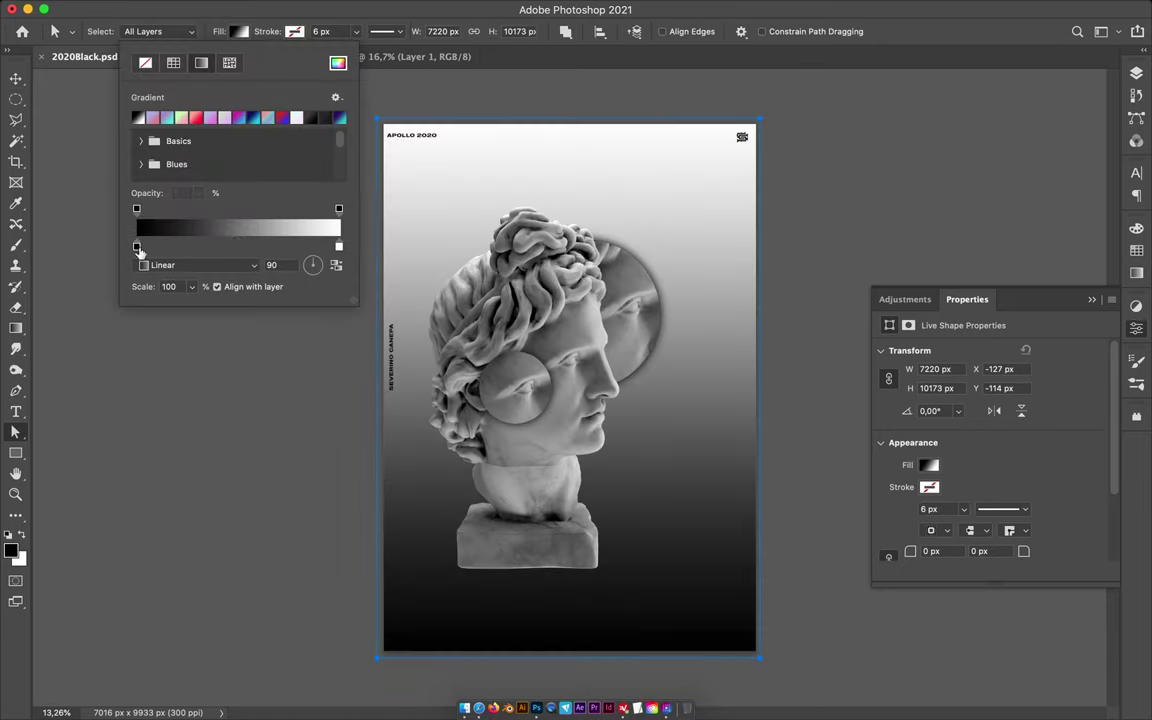
pyautogui.doubleClick(139, 247)
pyautogui.click(1054, 195)
pyautogui.click(230, 247)
pyautogui.doubleClick(230, 247)
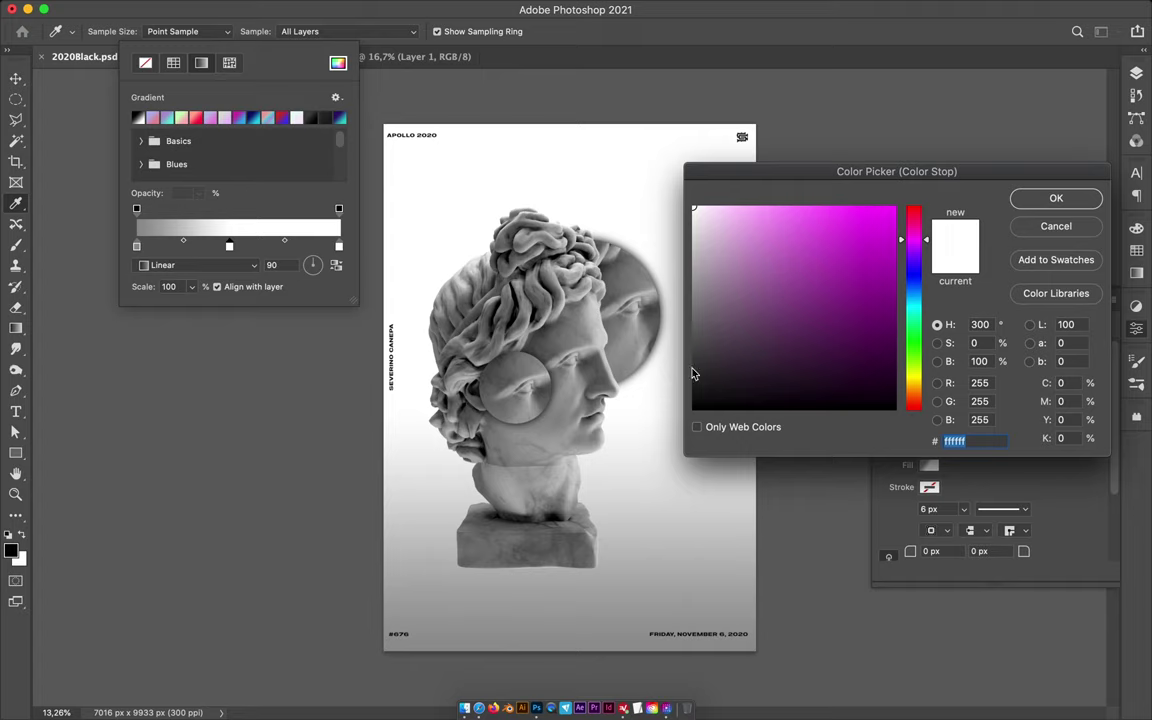
pyautogui.click(623, 331)
pyautogui.press('Return')
# Darken the end gradient stop and set the middle stop to grey 525252.
pyautogui.doubleClick(338, 246)
pyautogui.click(620, 237)
pyautogui.press('Return')
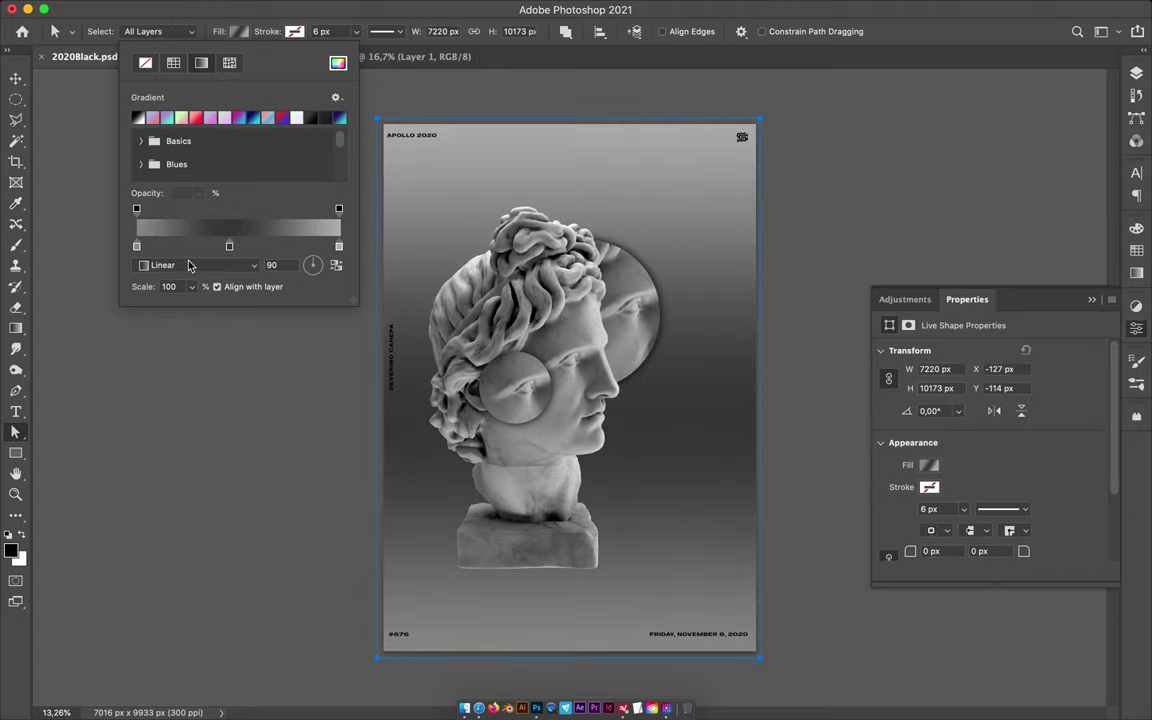
pyautogui.doubleClick(229, 247)
pyautogui.press('Return')
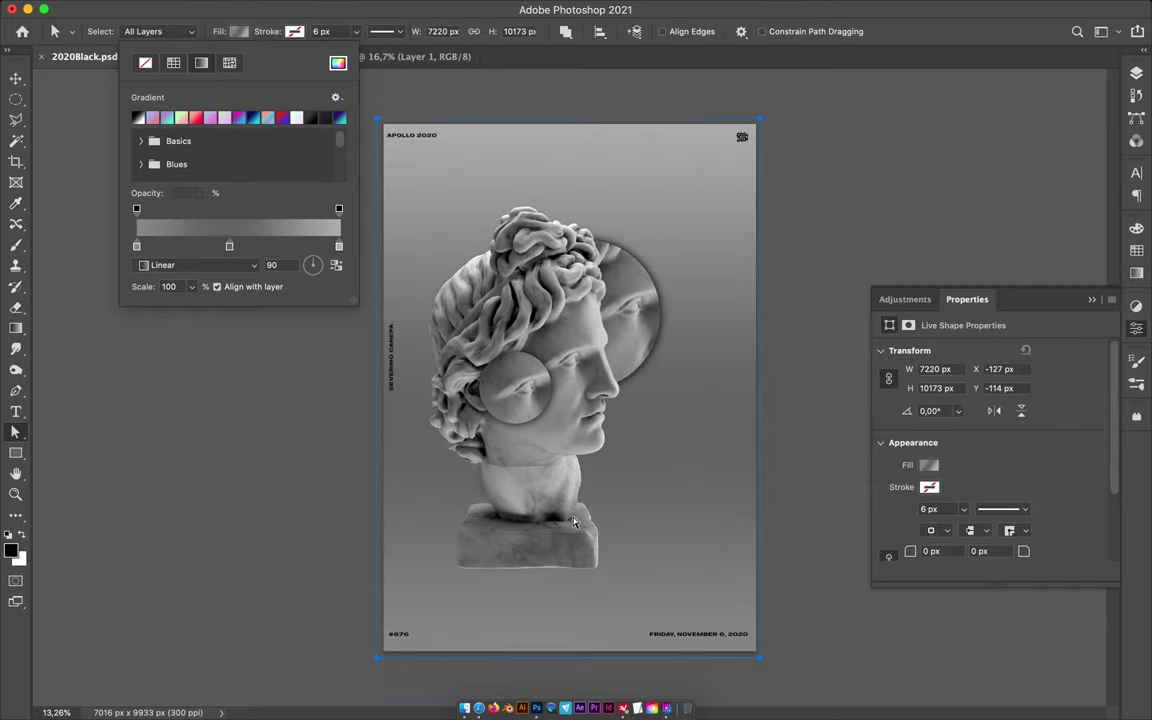
pyautogui.press('Return')
pyautogui.press('v')
pyautogui.scroll(5, 556, 546)
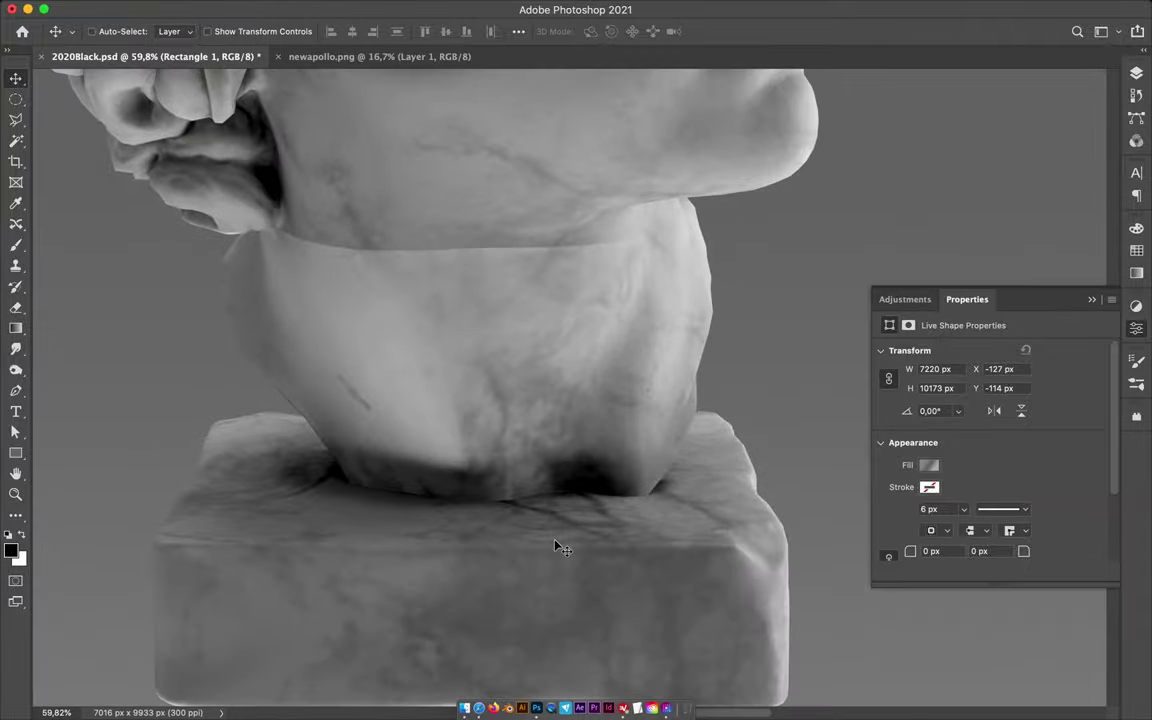
# Draw a rectangle across the bust's eyes.
pyautogui.scroll(-3, 560, 548)
pyautogui.scroll(-2, 560, 548)
pyautogui.press('u')
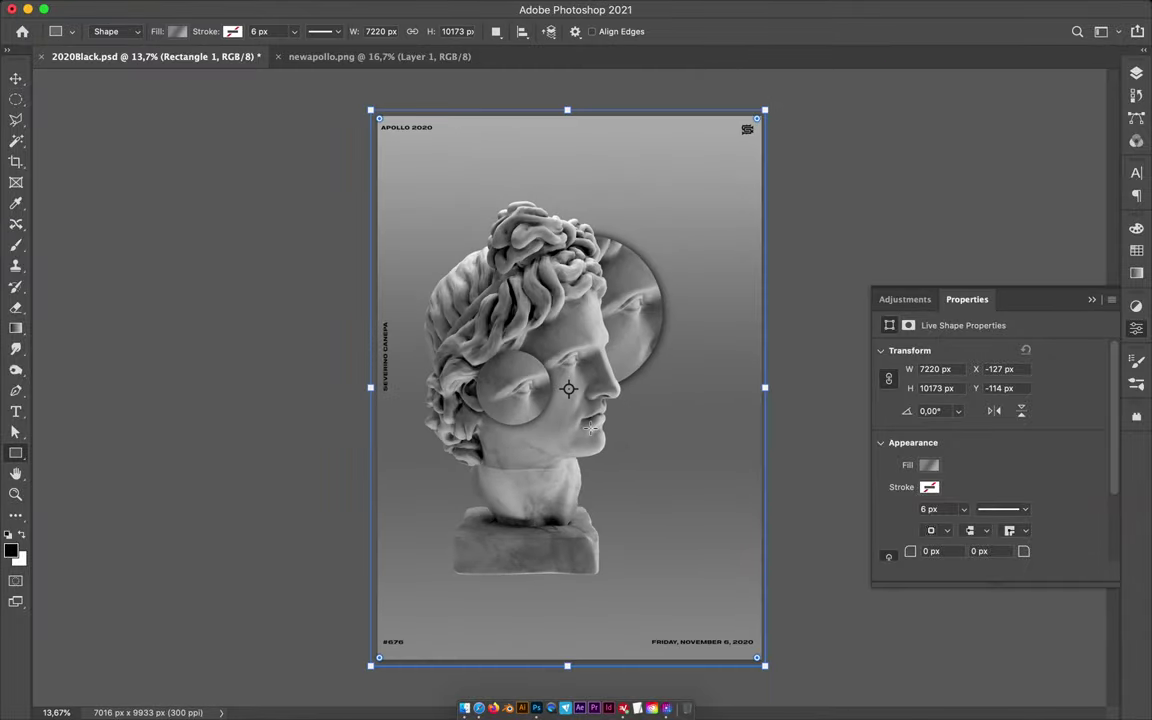
pyautogui.press('v')
pyautogui.press('u')
pyautogui.moveTo(417, 339); pyautogui.dragTo(625, 407)
# Give the rectangle no fill and a 6 px purple-pink gradient outline.
pyautogui.click(177, 31)
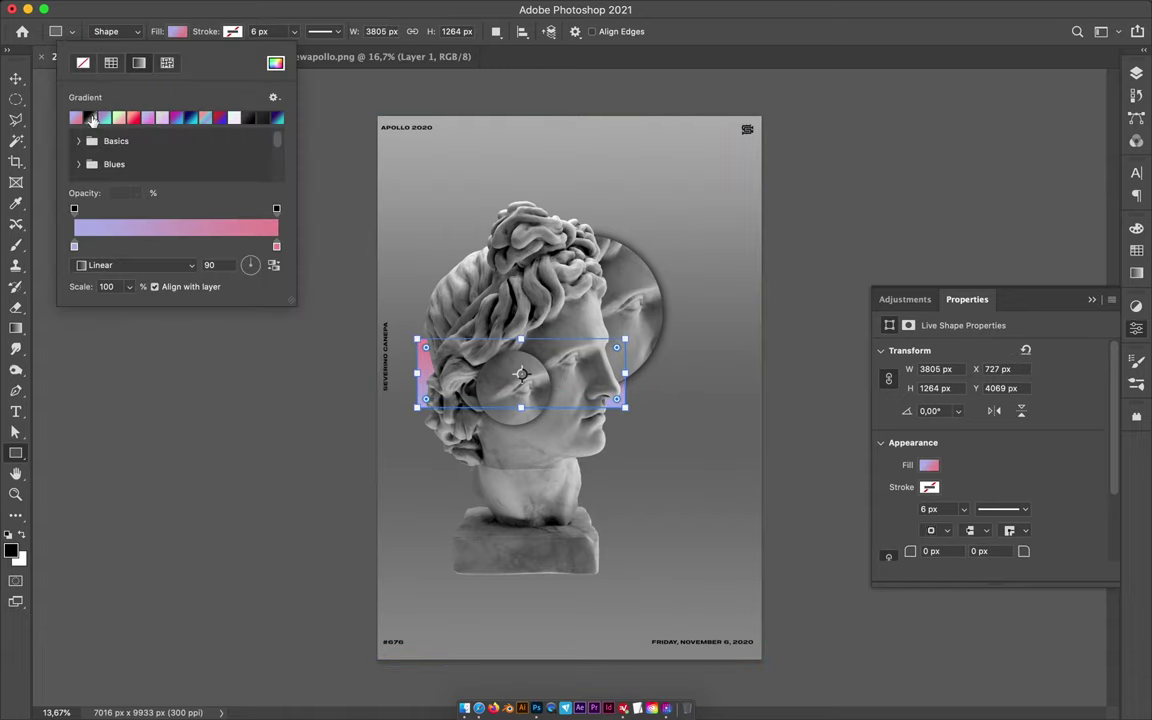
pyautogui.click(83, 63)
pyautogui.click(233, 31)
pyautogui.click(195, 63)
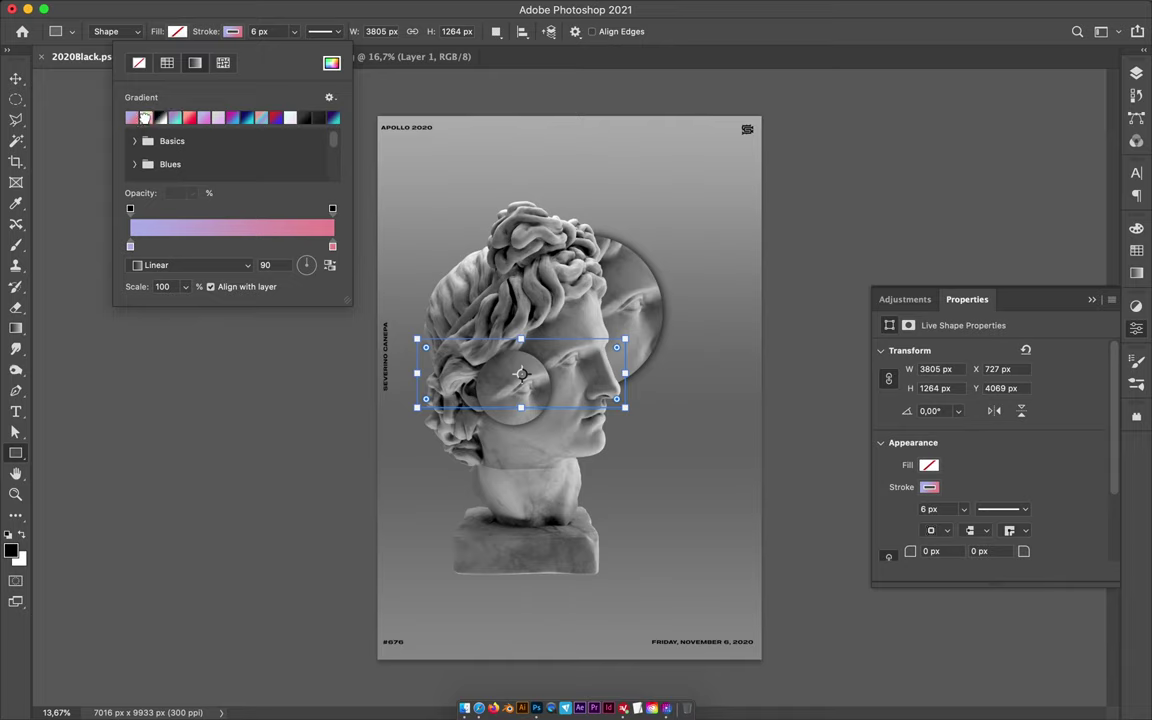
pyautogui.click(259, 31)
pyautogui.click(16, 78)
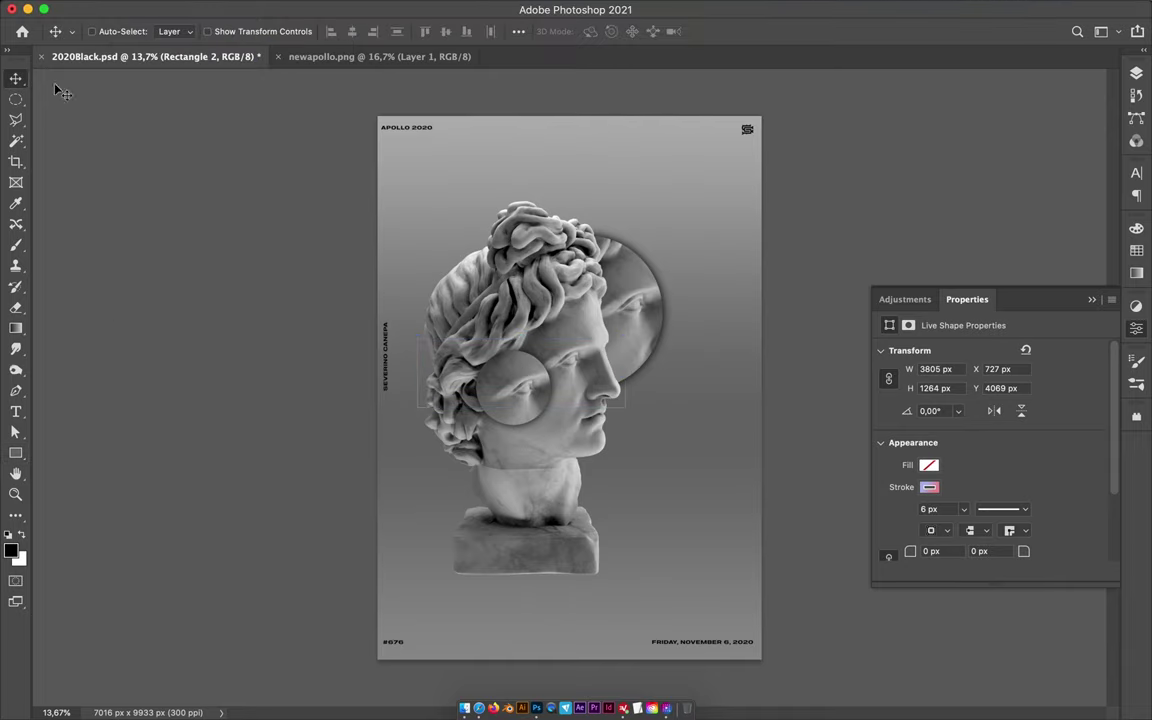
# Set the outline width to 75 px and move Rectangle 2 above Vibrance 1.
pyautogui.press('a')
pyautogui.click(338, 31)
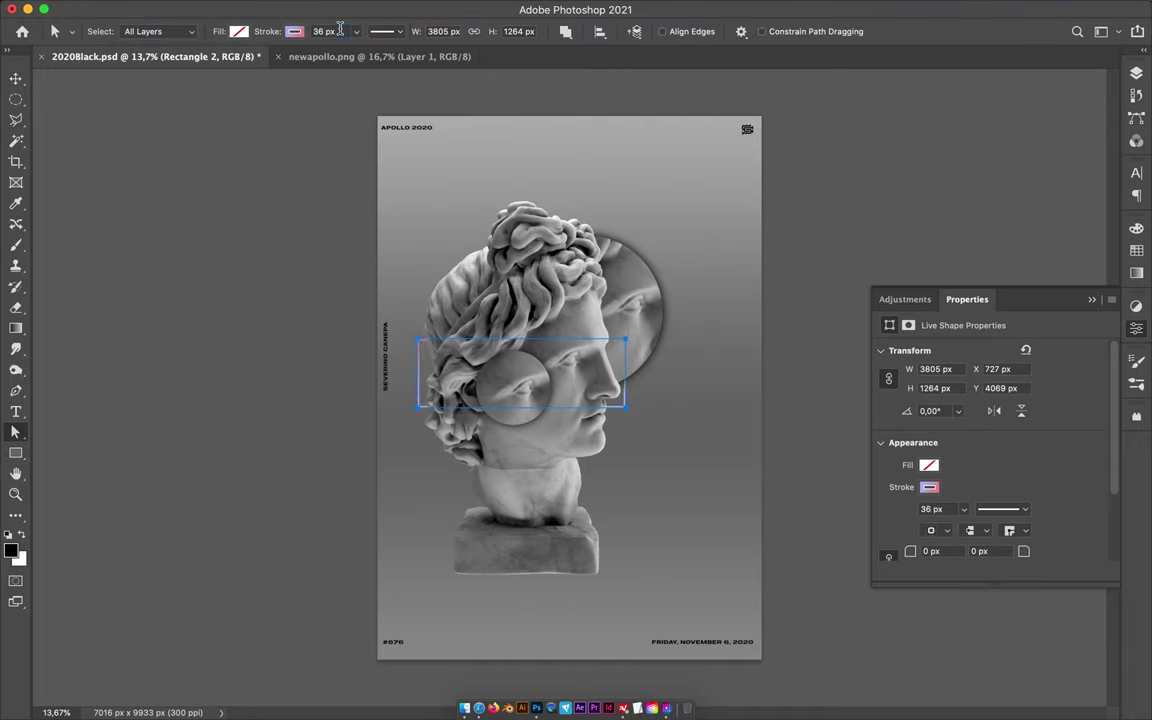
pyautogui.click(16, 78)
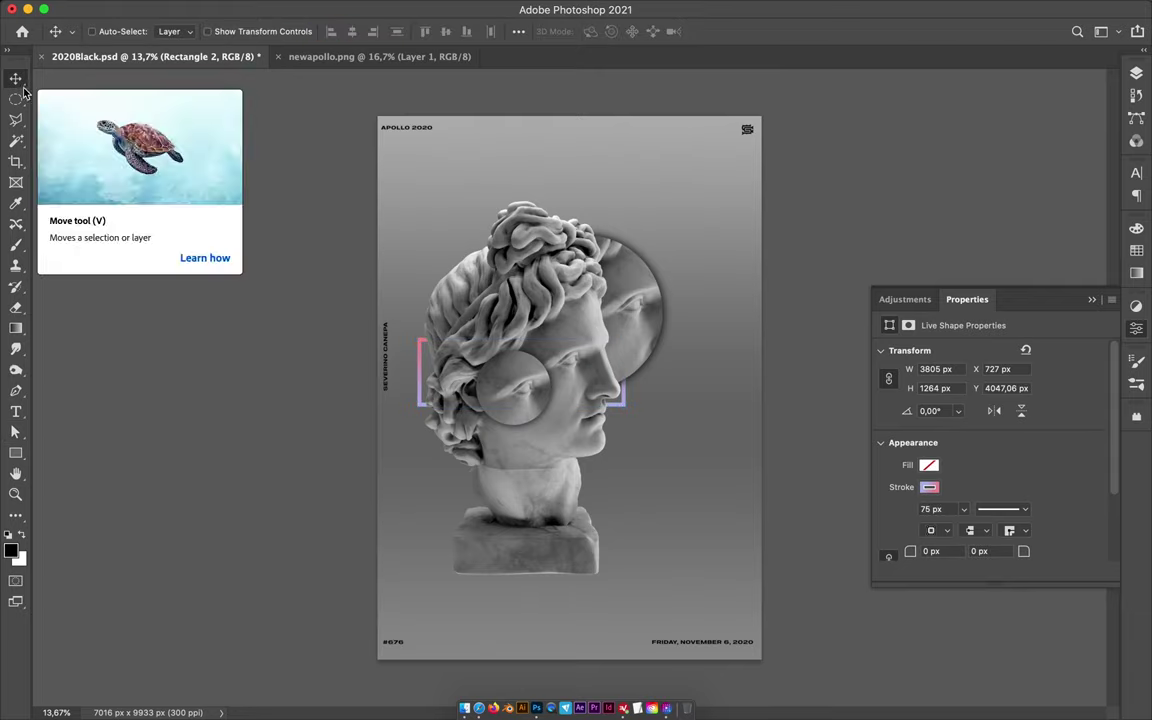
pyautogui.click(1136, 73)
pyautogui.moveTo(975, 288); pyautogui.dragTo(938, 222)
# Mask Rectangle 2, filling the bust area of the mask with black.
pyautogui.click(1007, 685)
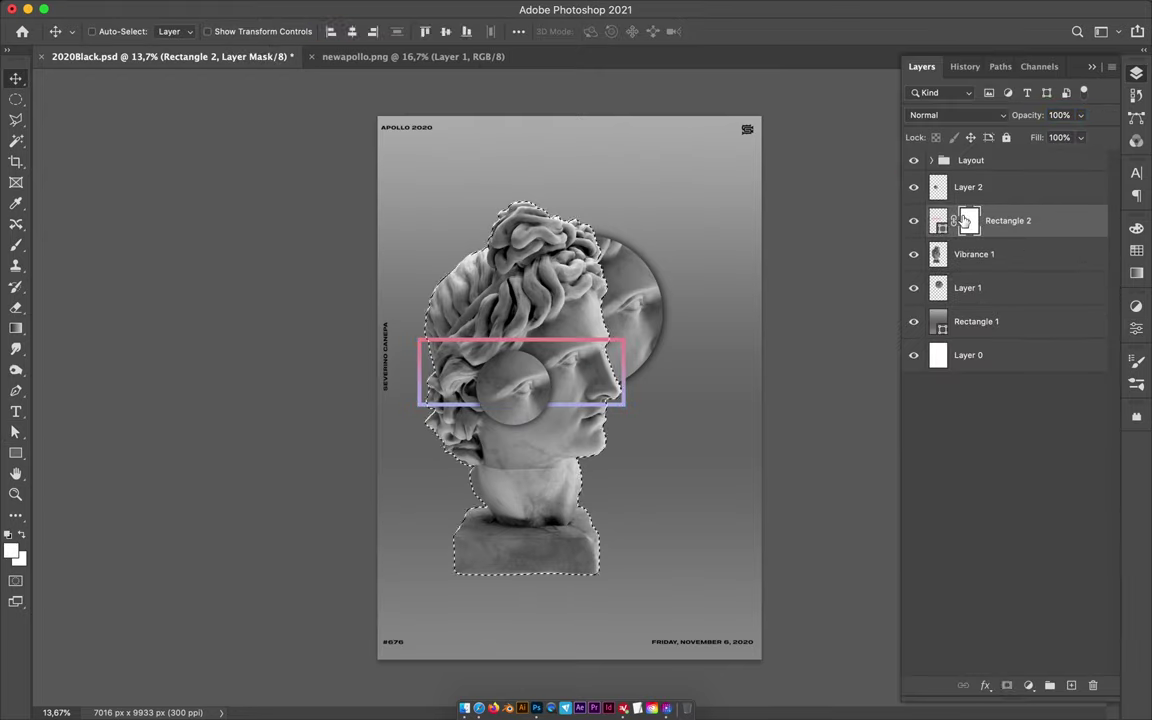
pyautogui.press('b')
pyautogui.click(115, 31)
pyautogui.press('Escape')
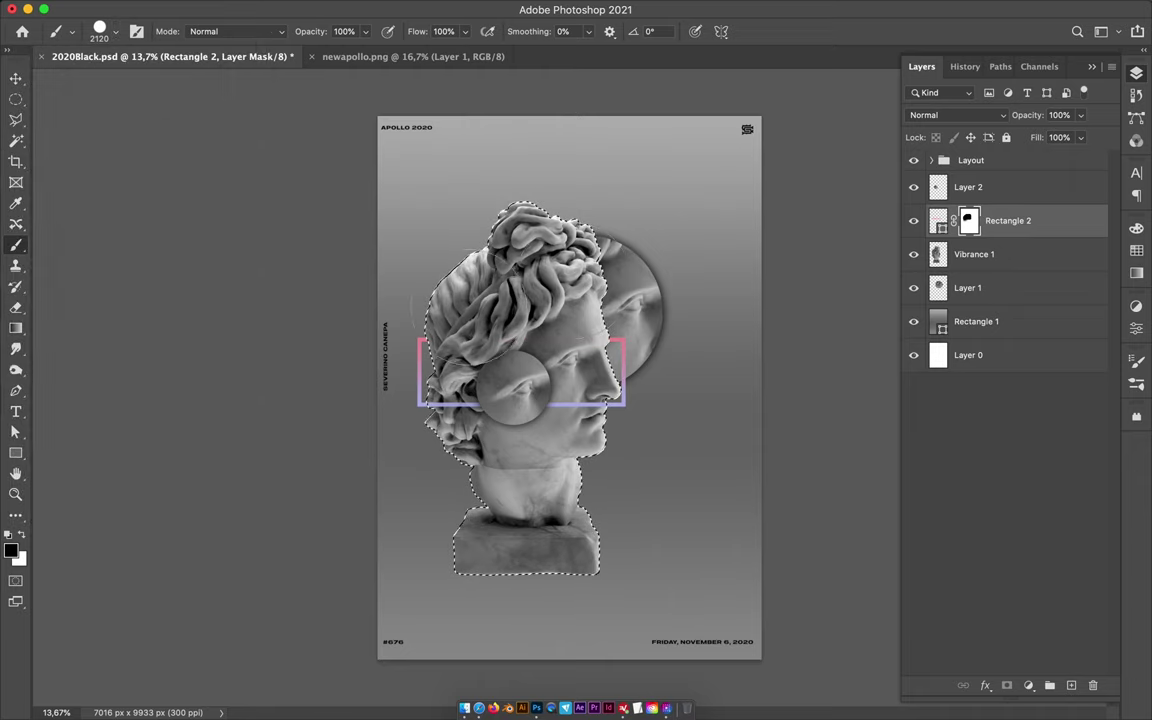
pyautogui.hotkey('alt', 'BackSpace')
pyautogui.click(938, 220)
pyautogui.hotkey('ctrl', 'd')
# Widen Rectangle 2 slightly to the right with Free Transform.
pyautogui.press('a')
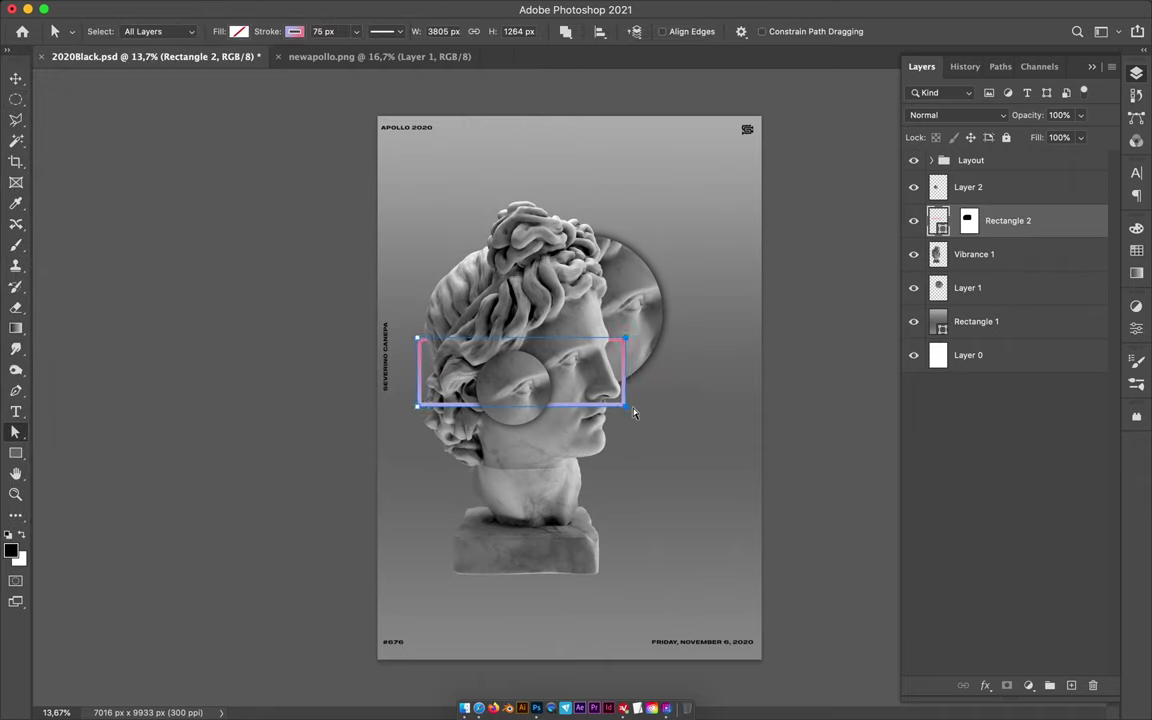
pyautogui.click(628, 352)
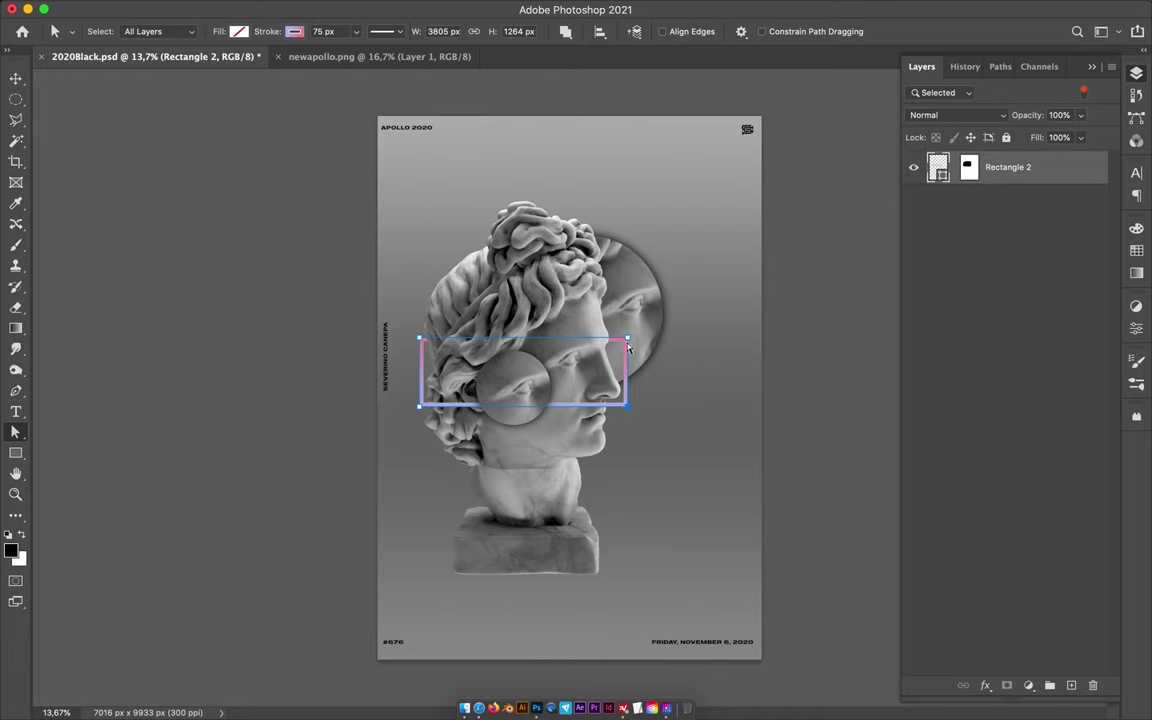
pyautogui.hotkey('ctrl', 't')
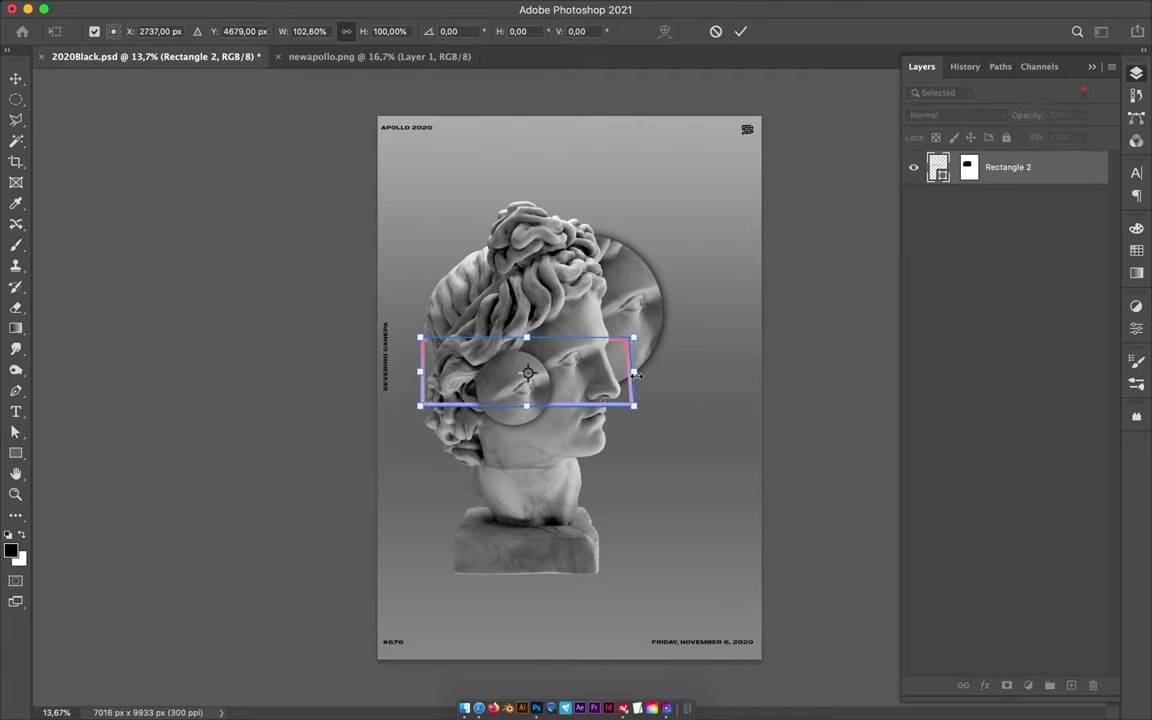
pyautogui.press('Return')
pyautogui.press('v')
pyautogui.hotkey('ctrl', 't')
pyautogui.moveTo(634, 372); pyautogui.dragTo(637, 372)
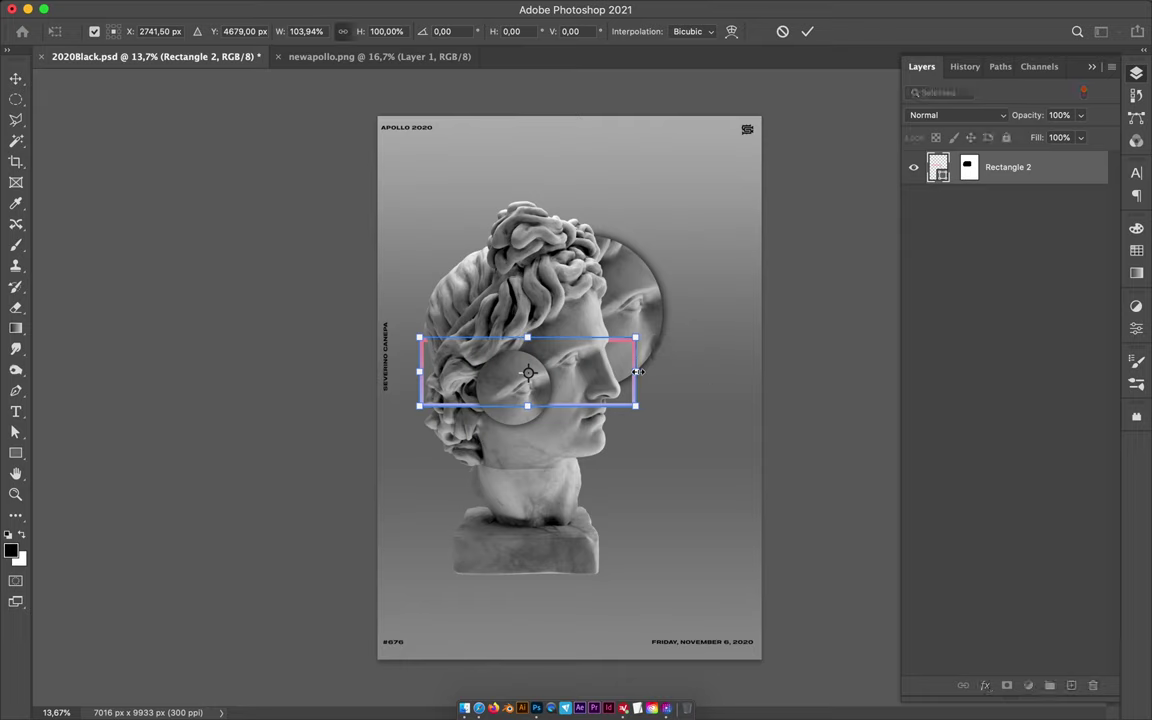
pyautogui.press('Return')
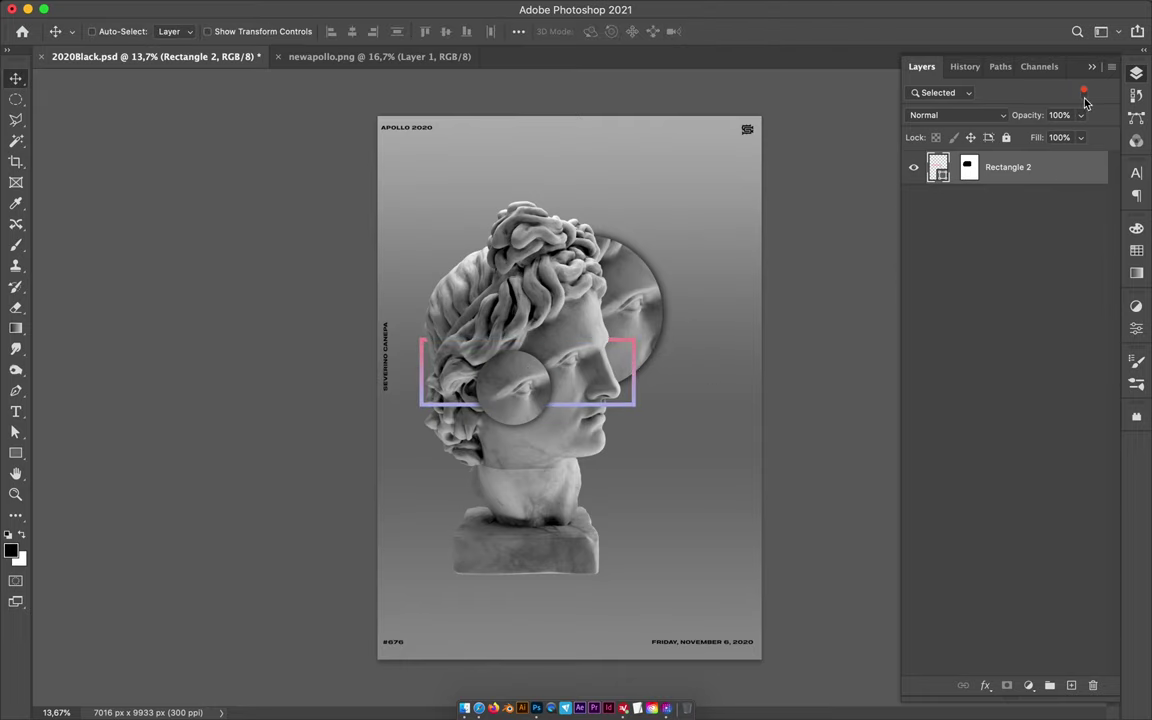
# Duplicate Rectangle 2 just below itself as Rectangle 2 copy.
pyautogui.click(1083, 92)
pyautogui.click(1008, 242)
pyautogui.moveTo(1008, 236); pyautogui.dragTo(945, 247)
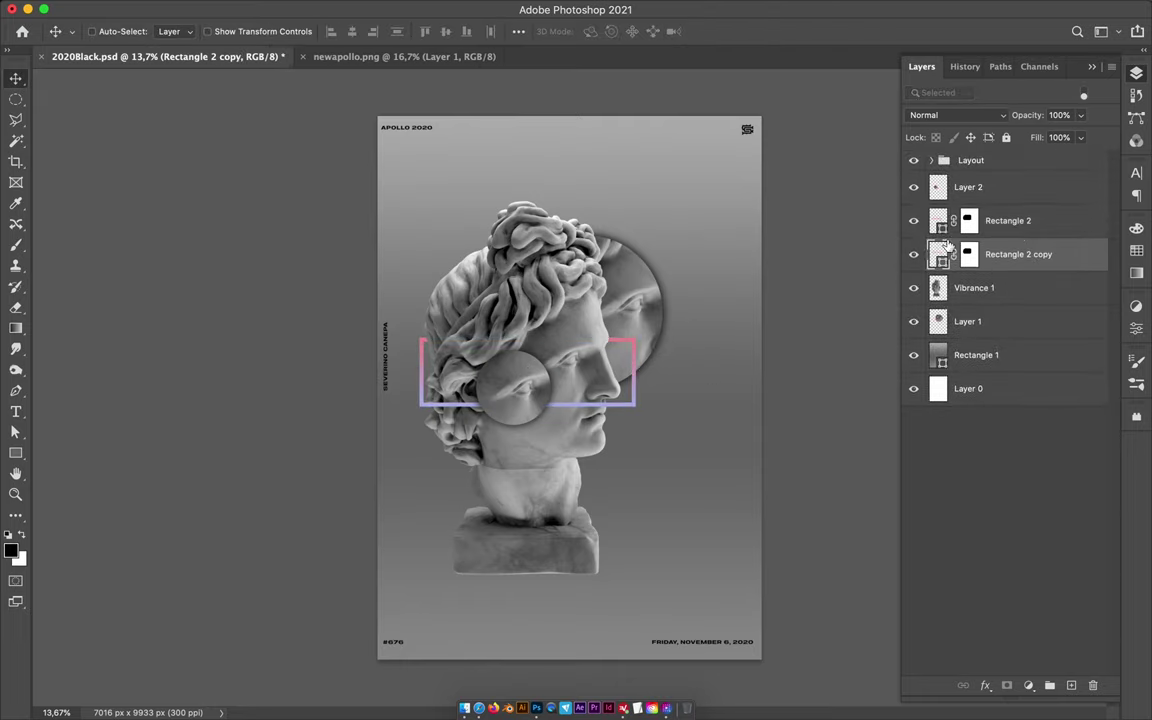
pyautogui.rightClick(940, 257)
pyautogui.press('Escape')
# Convert Rectangle 2 copy to a Smart Object, then rasterize it into a plain layer.
pyautogui.rightClick(945, 252)
pyautogui.click(954, 241)
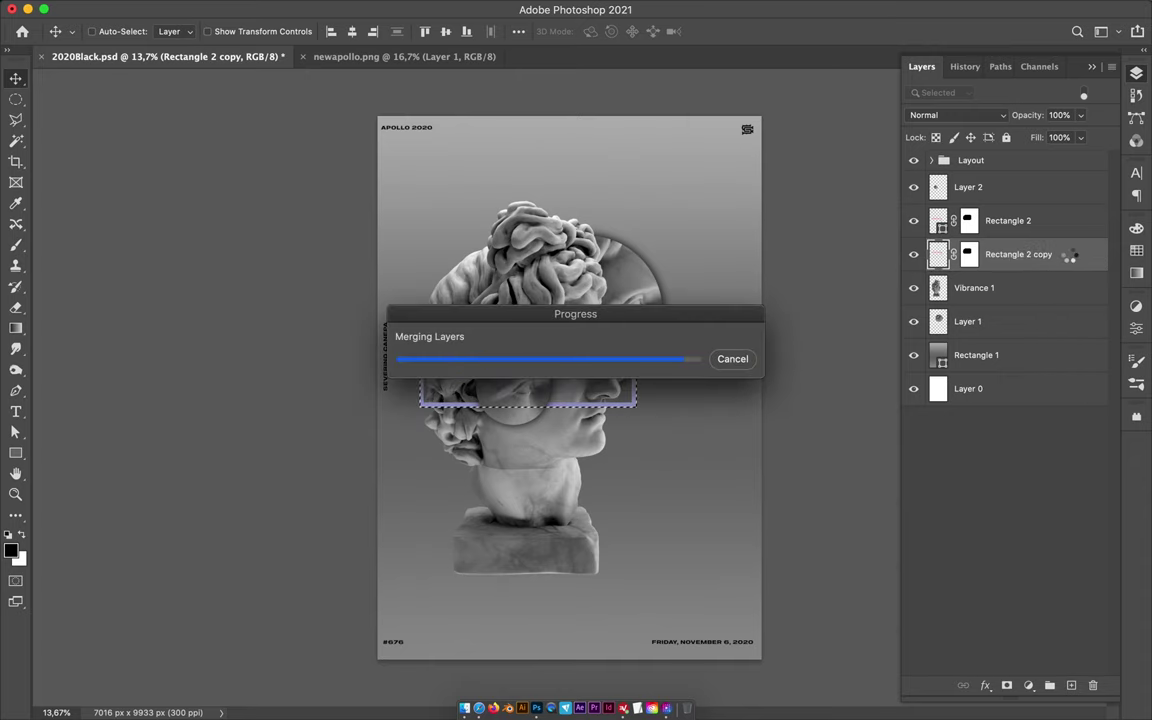
pyautogui.rightClick(1067, 255)
pyautogui.click(880, 531)
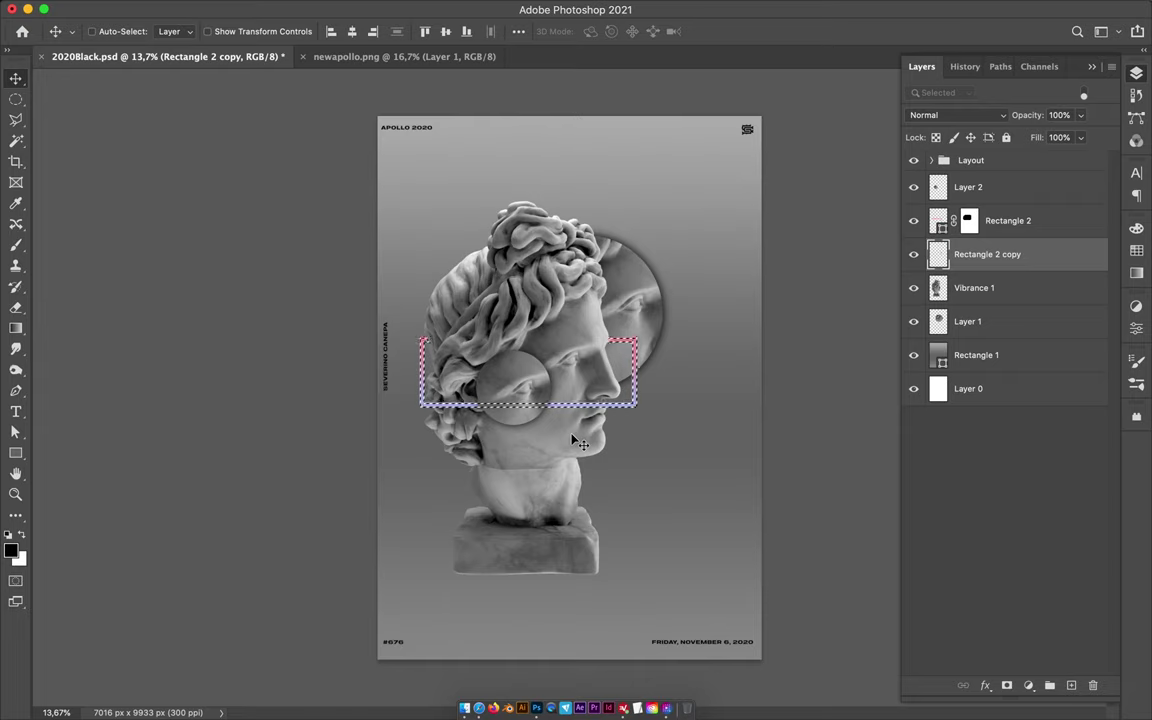
pyautogui.press('b')
pyautogui.press('m')
# Gaussian-blur Rectangle 2 copy, clip it to Vibrance 1, and duplicate it above Layer 1.
pyautogui.click(373, 10)
pyautogui.click(410, 32)
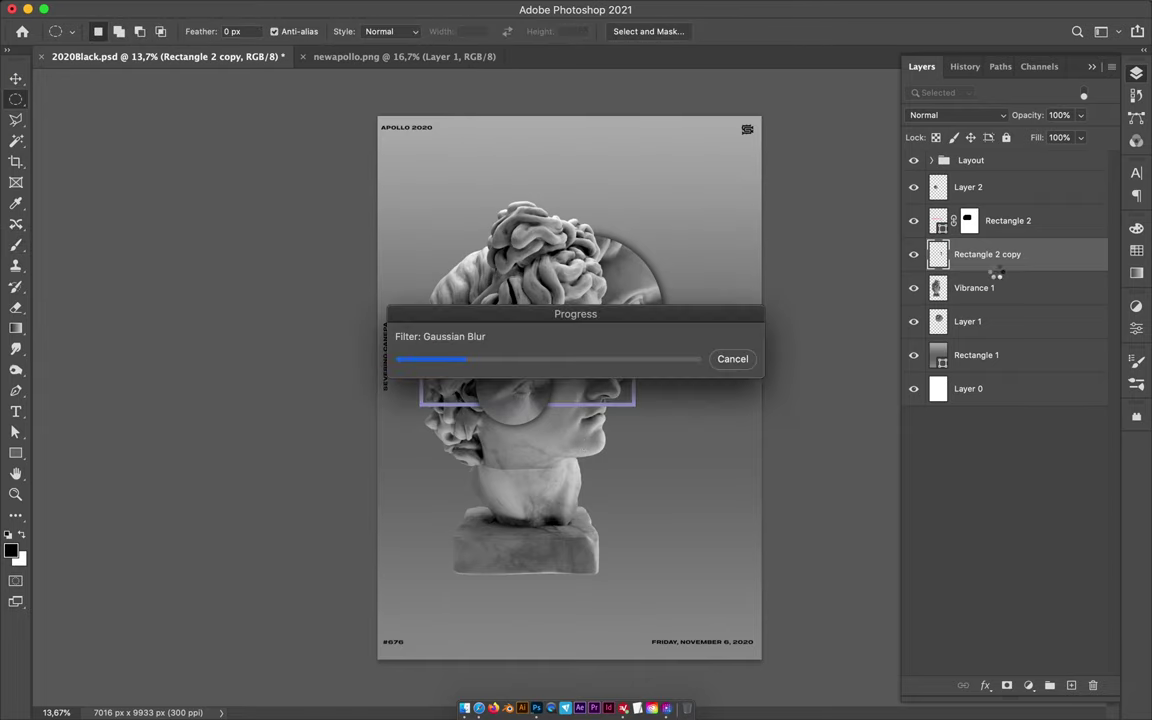
pyautogui.keyDown('alt'); pyautogui.click(928, 271); pyautogui.keyUp('alt')
pyautogui.moveTo(931, 262); pyautogui.dragTo(985, 338)
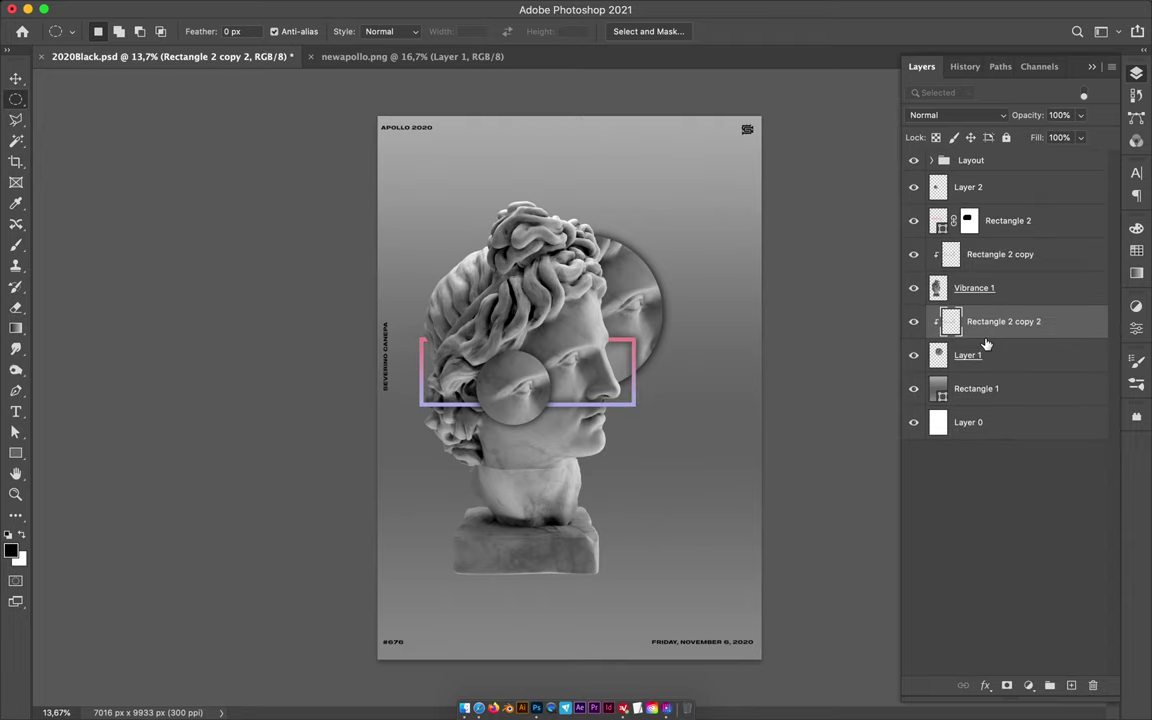
pyautogui.scroll(2, 569, 388)
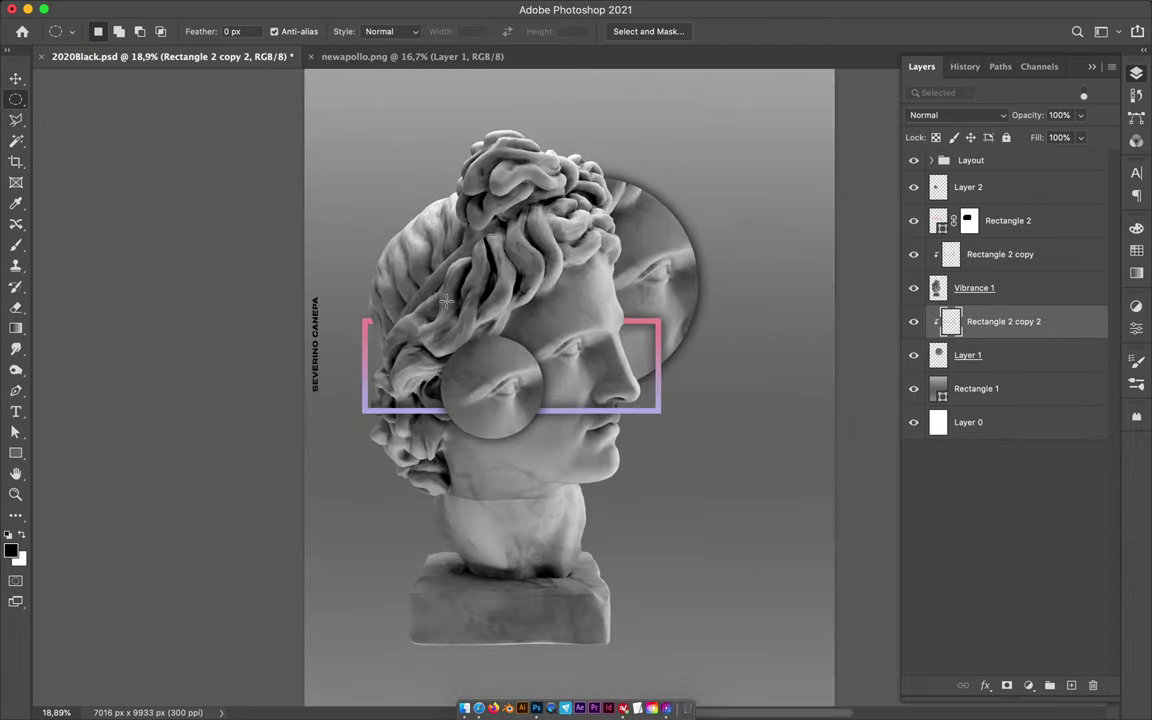
pyautogui.keyDown('ctrl'); pyautogui.click(491, 247); pyautogui.keyUp('ctrl')
# Copy a thin vertical bust strip onto Layer 3 and move it beside the head.
pyautogui.rightClick(16, 98)
pyautogui.click(62, 97)
pyautogui.moveTo(510, 250); pyautogui.dragTo(522, 545)
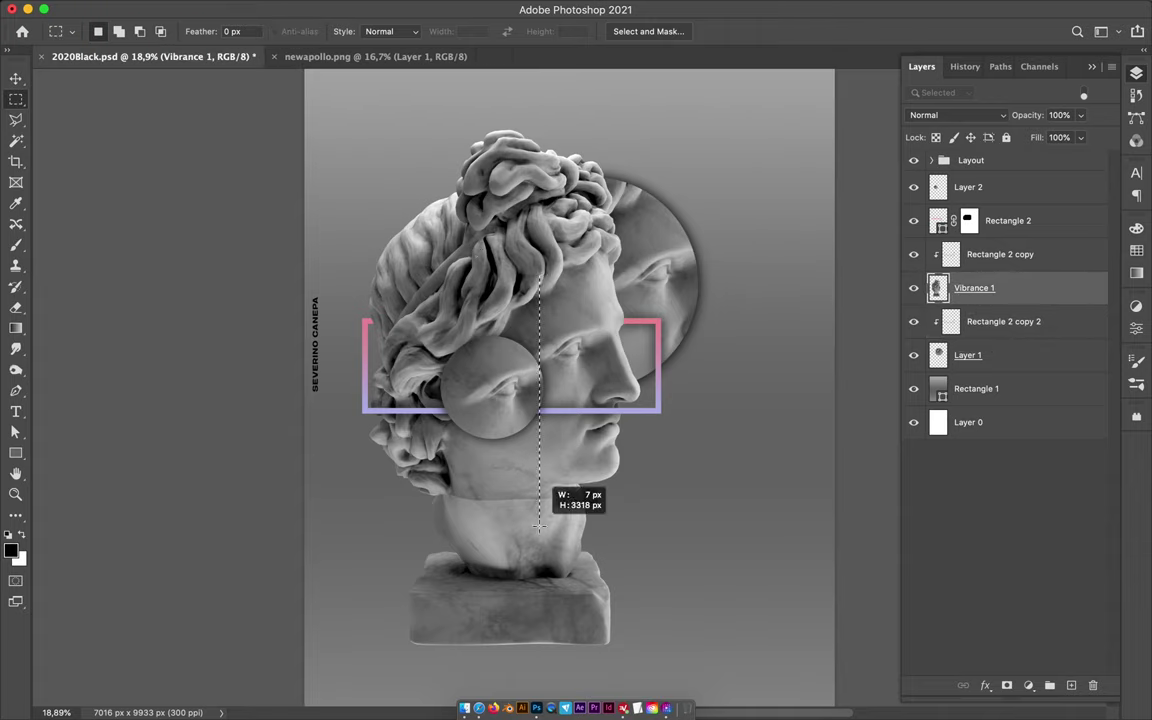
pyautogui.hotkey('ctrl', 'j')
pyautogui.press('v')
pyautogui.moveTo(995, 220); pyautogui.dragTo(983, 225)
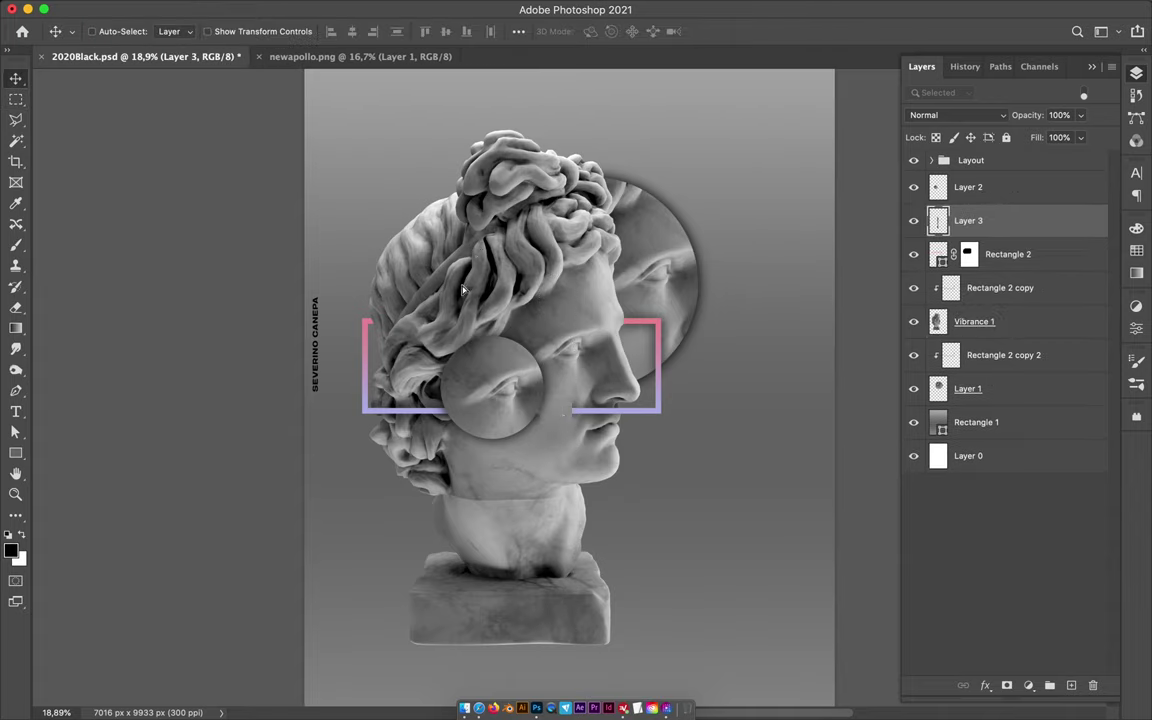
pyautogui.moveTo(507, 498); pyautogui.dragTo(437, 141)
pyautogui.scroll(-2, 475, 203)
pyautogui.moveTo(473, 203); pyautogui.dragTo(438, 235)
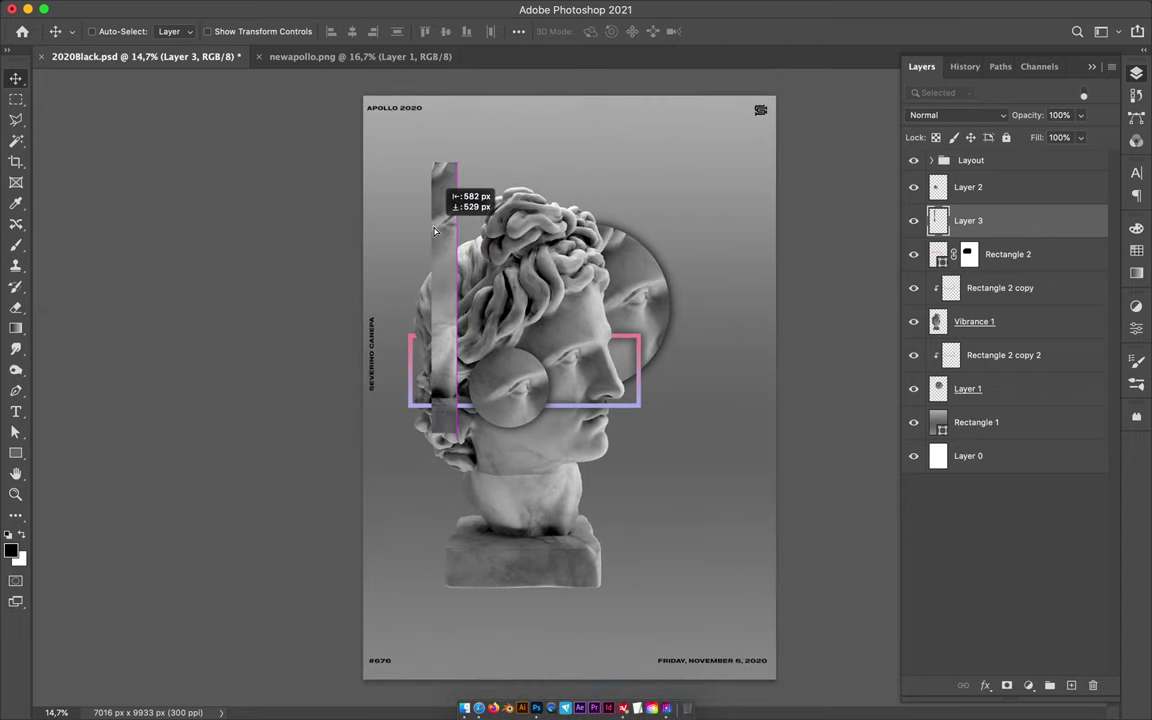
# Stack Layer 3 just above Rectangle 1 and place a duplicate strip to its right.
pyautogui.press('m')
pyautogui.press('v')
pyautogui.moveTo(965, 258); pyautogui.dragTo(996, 421)
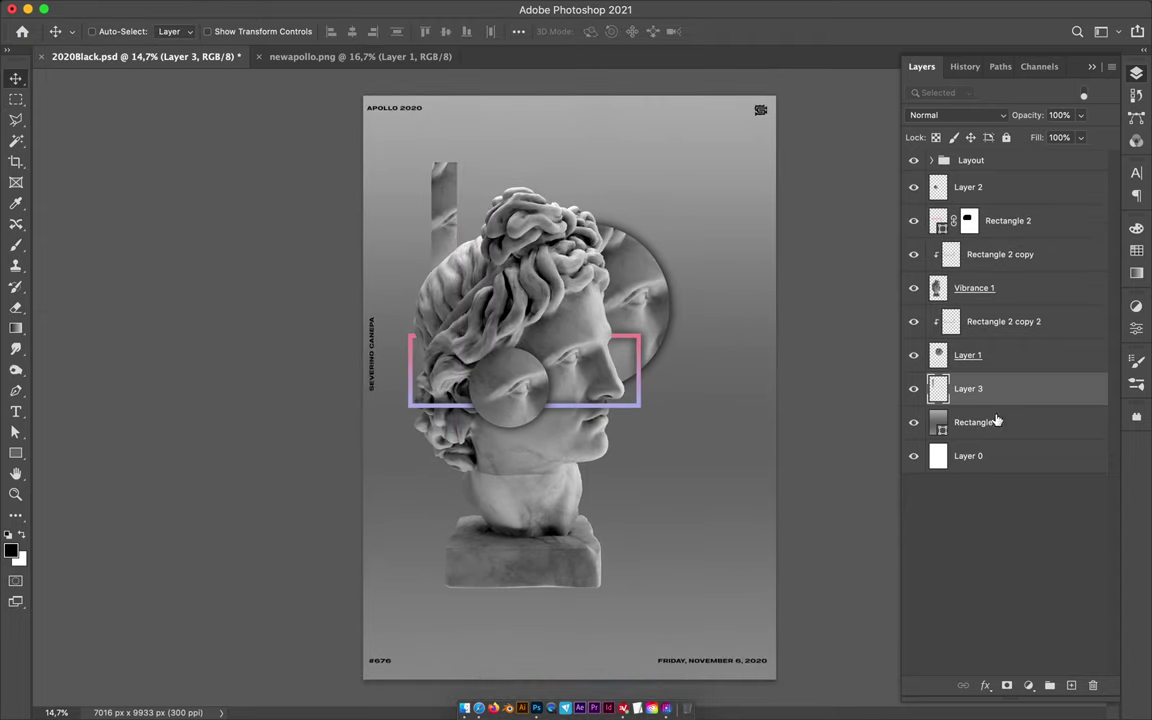
pyautogui.moveTo(447, 197); pyautogui.dragTo(494, 197)
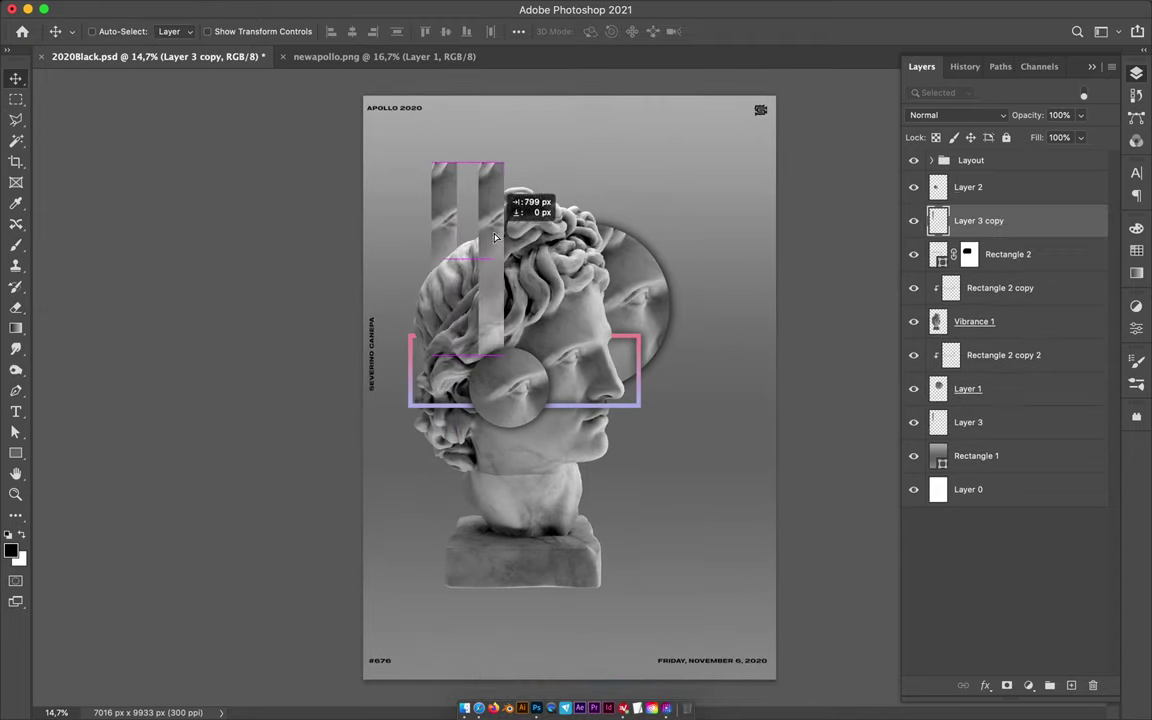
# Paint a Gaussian-blurred dark strip shadow on new Layer 4 below Layer 3, then lower Vibrance 1.
pyautogui.click(1071, 685)
pyautogui.moveTo(968, 422); pyautogui.dragTo(968, 470)
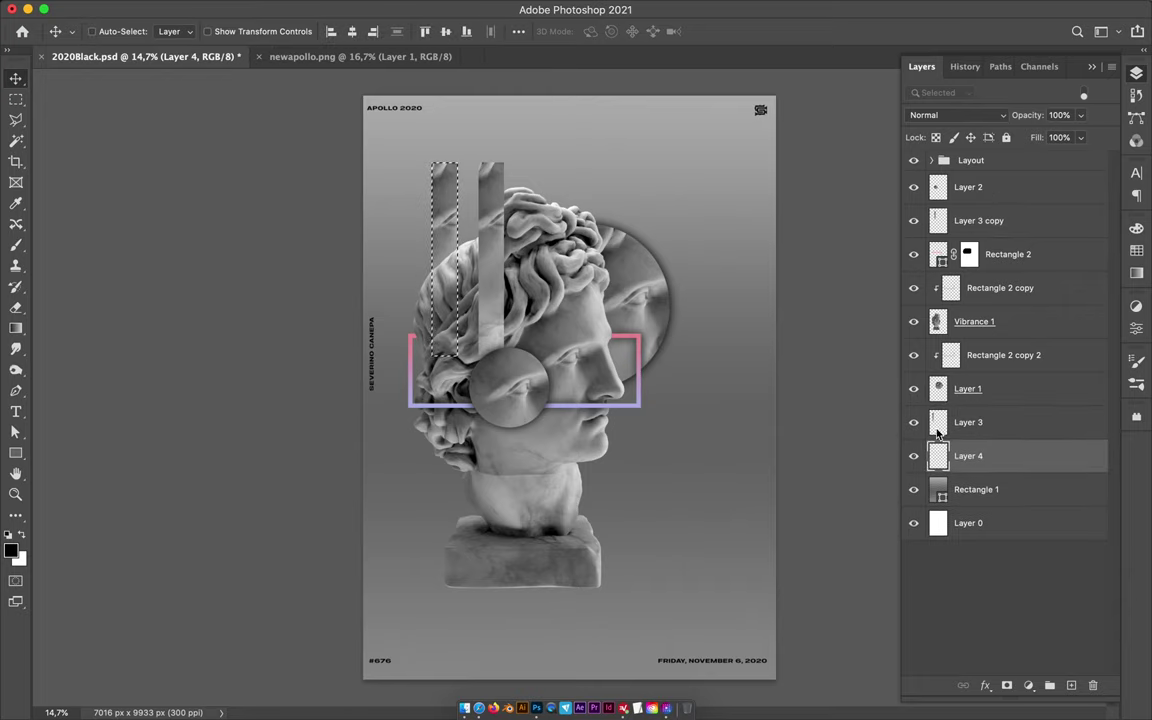
pyautogui.keyDown('ctrl'); pyautogui.click(938, 422); pyautogui.keyUp('ctrl')
pyautogui.press('b')
pyautogui.moveTo(445, 180); pyautogui.dragTo(445, 340)
pyautogui.press('m')
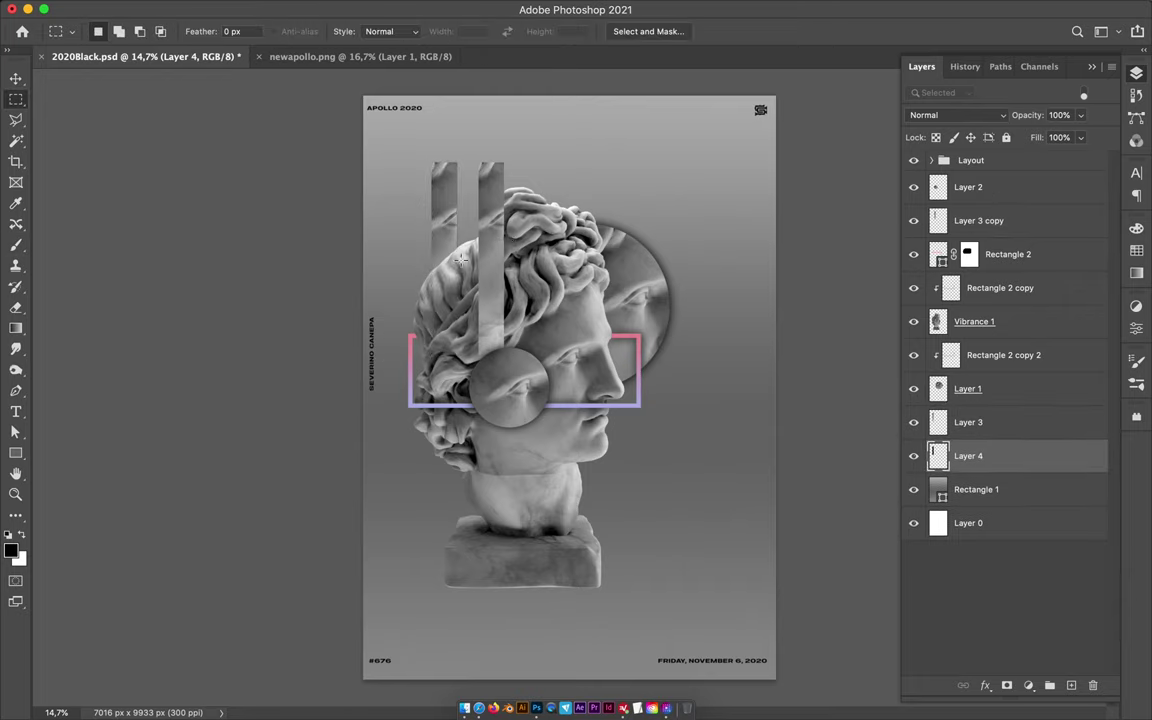
pyautogui.click(380, 22)
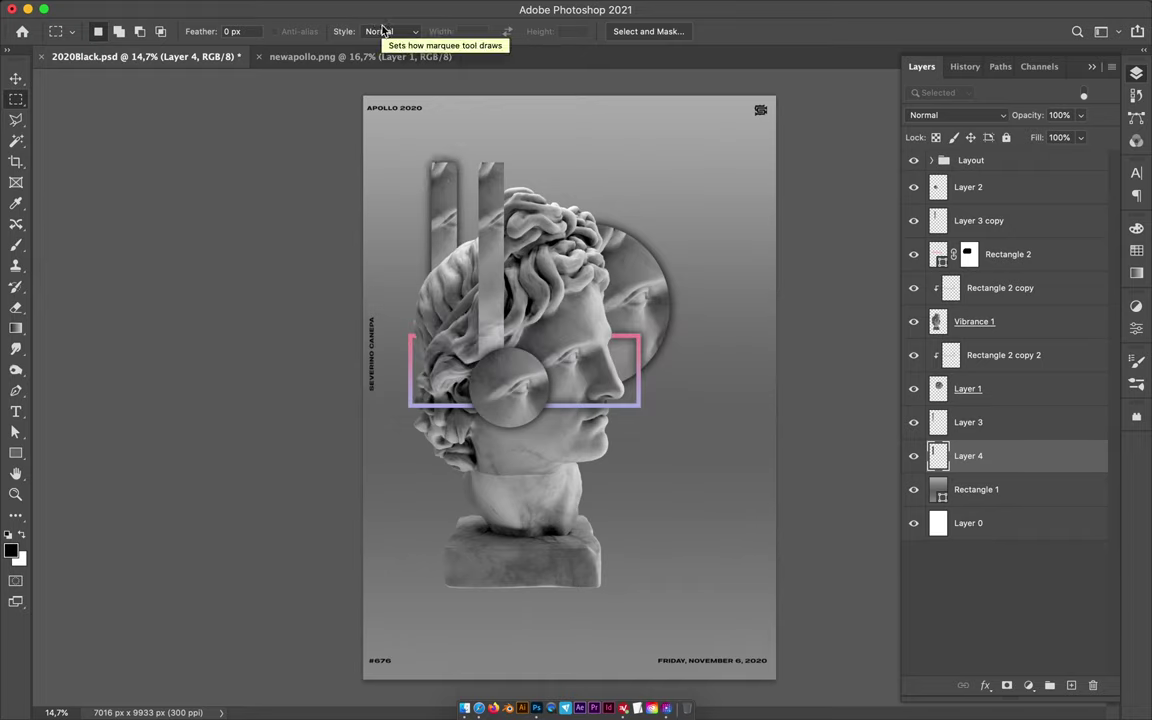
pyautogui.press('v')
pyautogui.moveTo(990, 321)
pyautogui.mouseDown()
pyautogui.moveTo(997, 358)
pyautogui.moveTo(990, 318)
pyautogui.mouseUp()
# Paint the bust silhouette black on Layer 5 as a shadow and save the poster.
pyautogui.keyDown('super'); pyautogui.click(938, 355); pyautogui.keyUp('super')
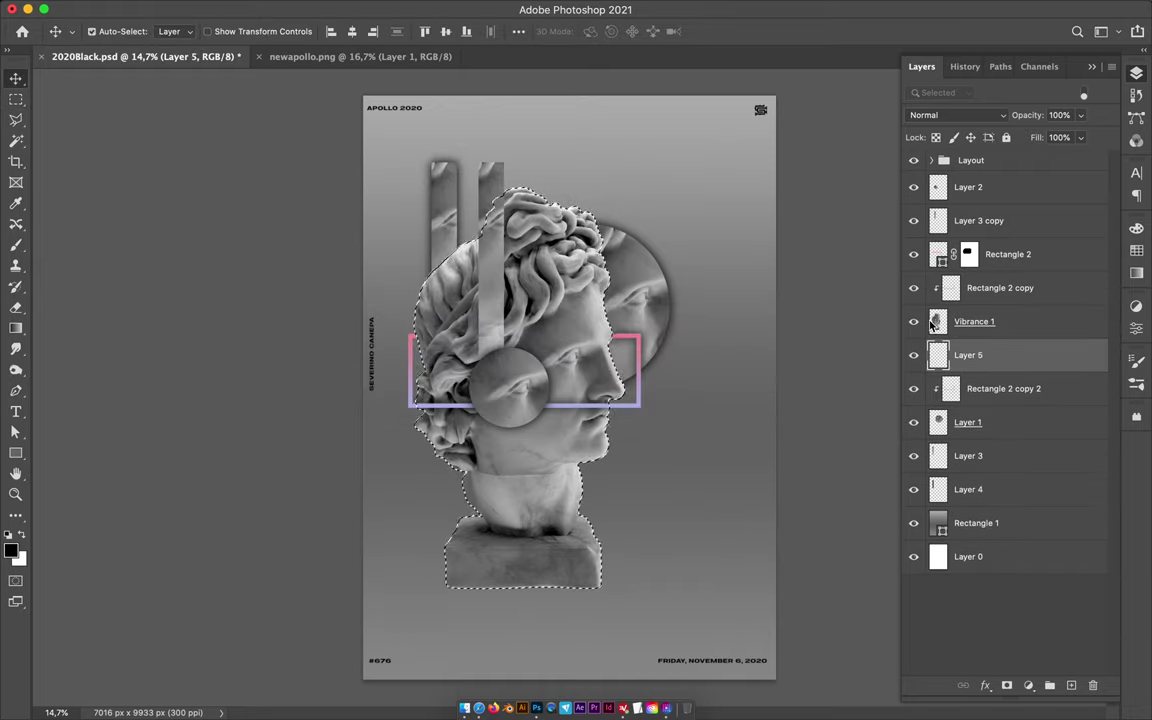
pyautogui.press('b')
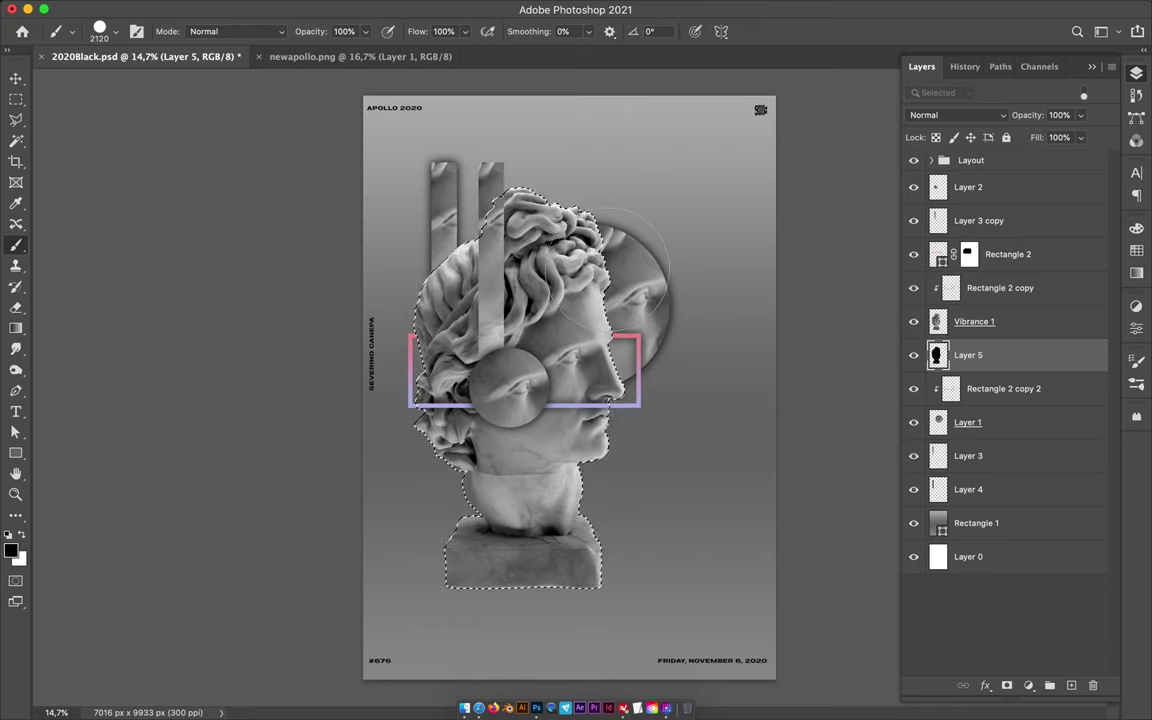
pyautogui.press('m')
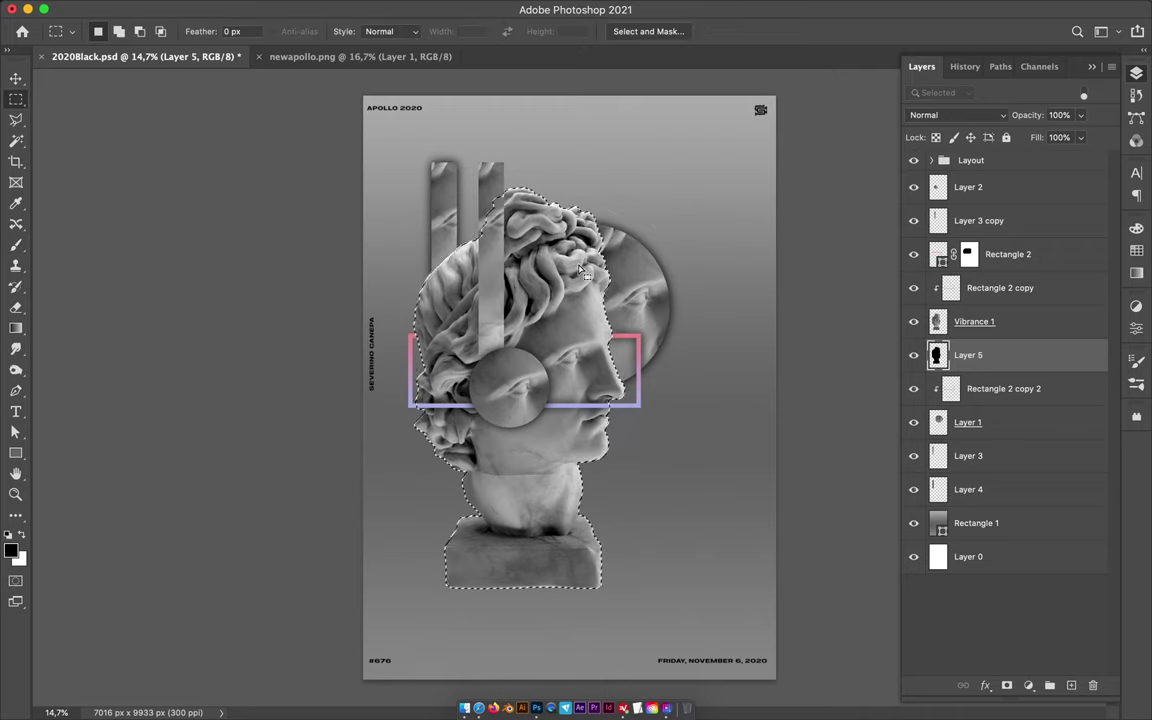
pyautogui.hotkey('ctrl', 's')
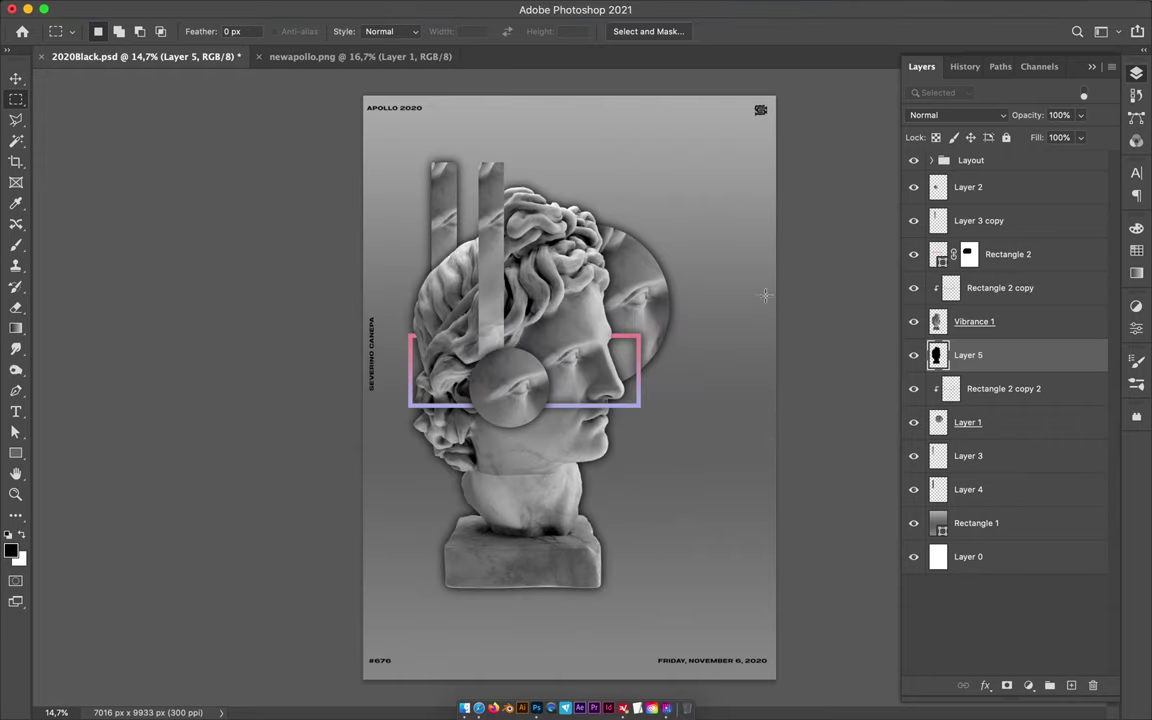
# Paint a small dark dot on new Layer 6 and clip it to Rectangle 2.
pyautogui.click(1100, 256)
pyautogui.hotkey('ctrl', 'shift', 'alt', 'n')
pyautogui.press('b')
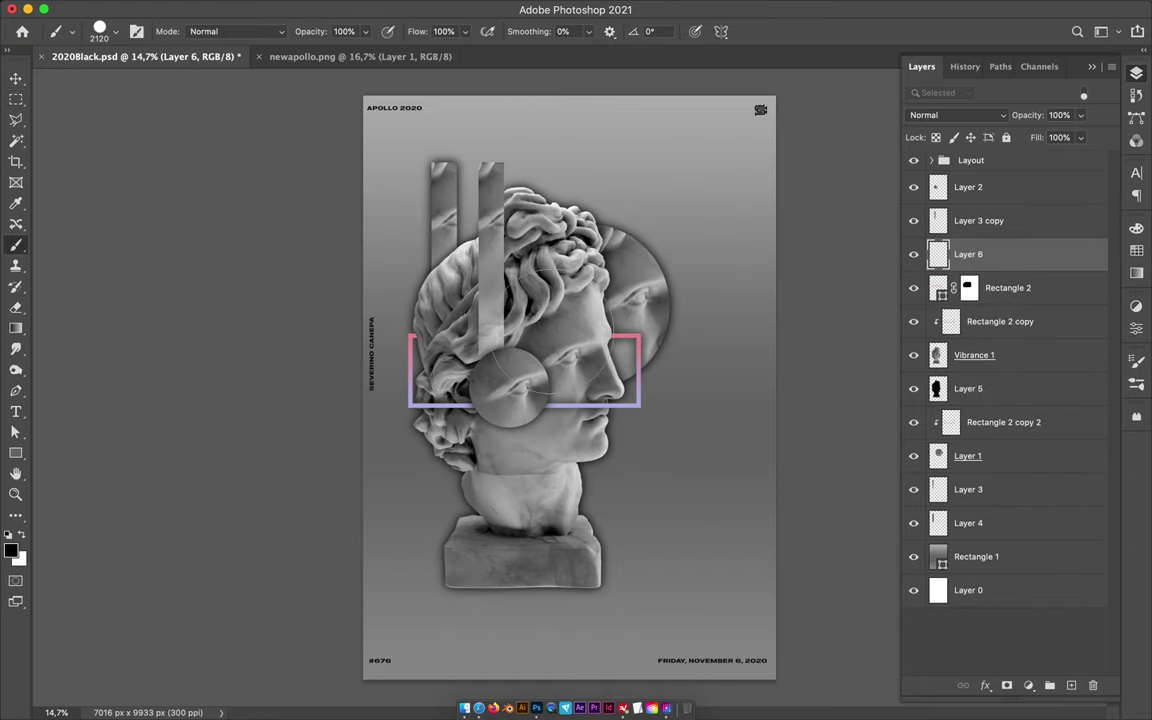
pyautogui.click(99, 31)
pyautogui.click(508, 293)
pyautogui.hotkey('ctrl', 'z')
pyautogui.click(99, 31)
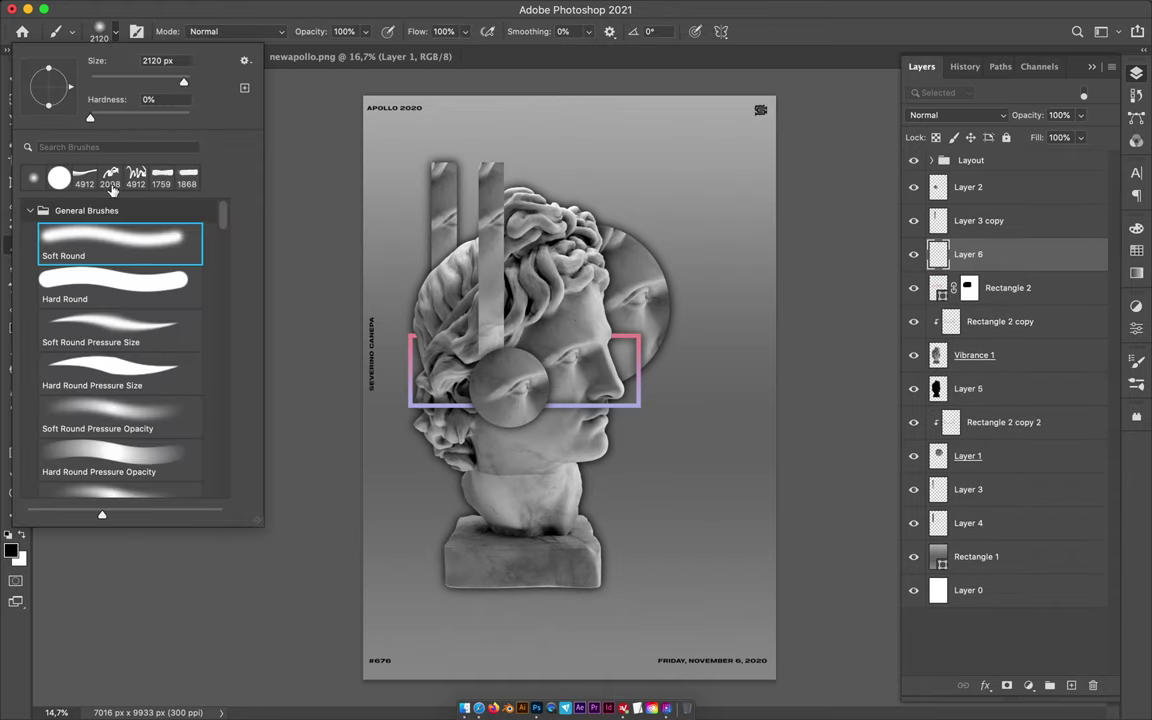
pyautogui.click(601, 335)
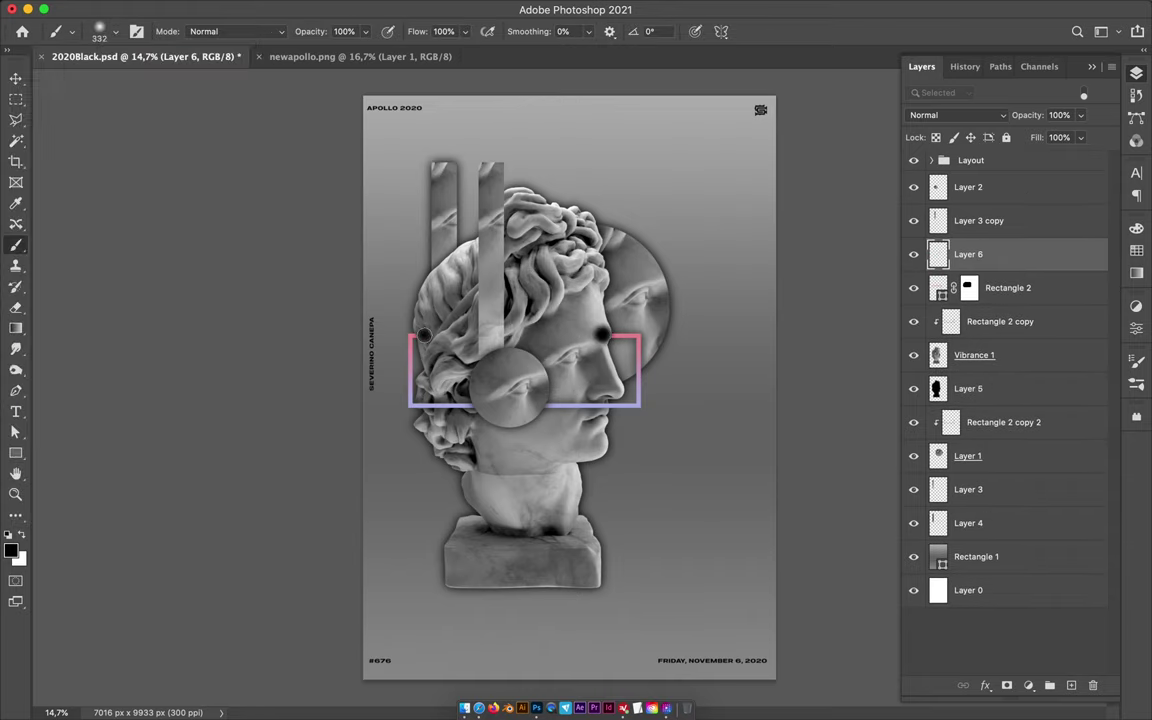
pyautogui.press('v')
pyautogui.keyDown('alt'); pyautogui.click(1028, 270); pyautogui.keyUp('alt')
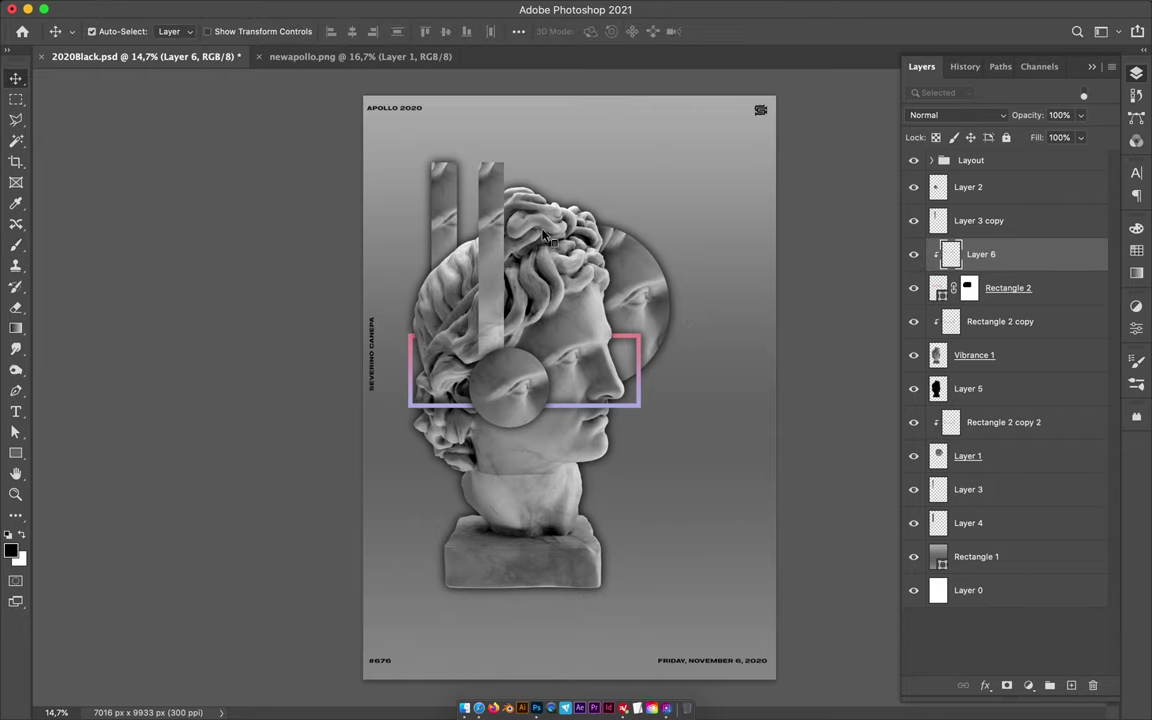
# Delete the duplicate strip layers, Layer 3 copy and Layer 4.
pyautogui.hotkey('ctrl', '+')
pyautogui.click(410, 216)
pyautogui.press('BackSpace')
pyautogui.press('BackSpace')
# Trace the top hair curls with the Magnetic Lasso and copy them onto a new layer.
pyautogui.moveTo(467, 147); pyautogui.dragTo(468, 170)
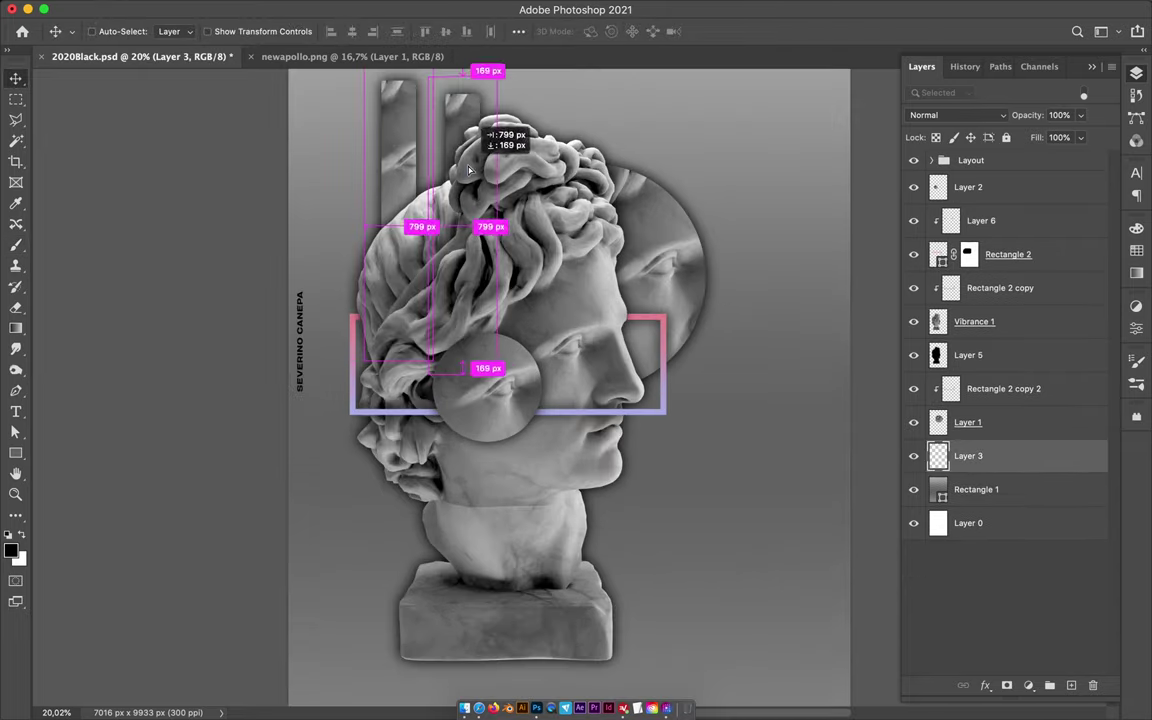
pyautogui.scroll(3, 420, 148)
pyautogui.scroll(3, 323, 237)
pyautogui.click(16, 119)
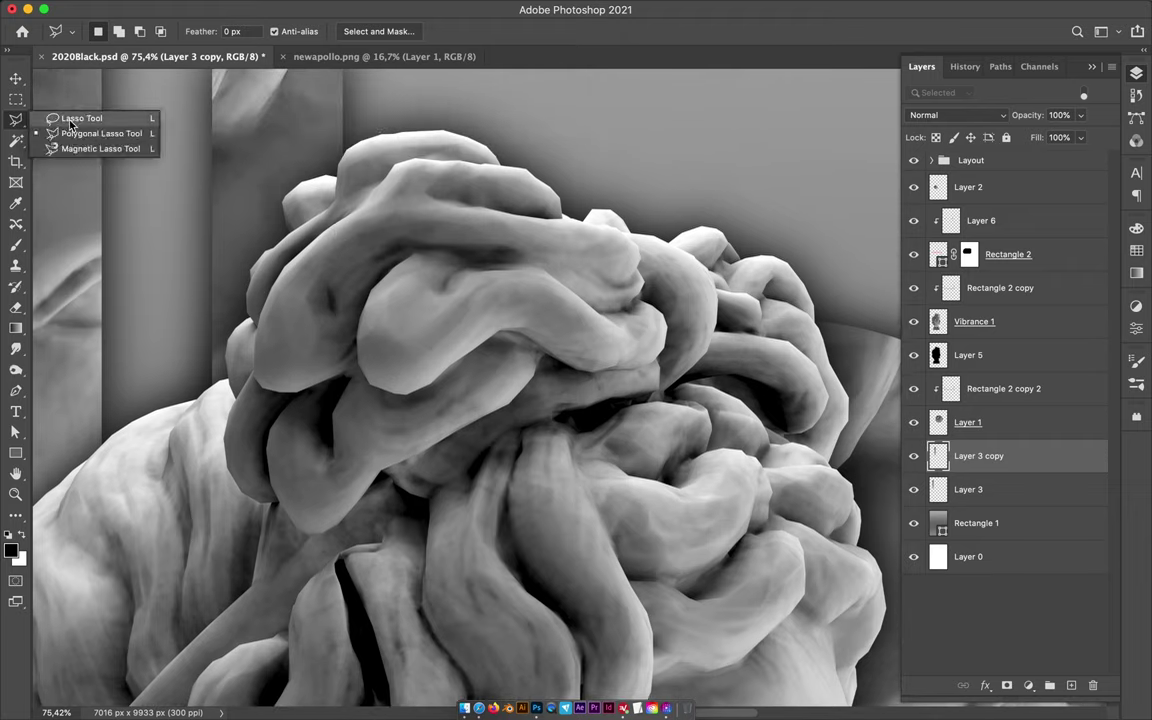
pyautogui.click(95, 148)
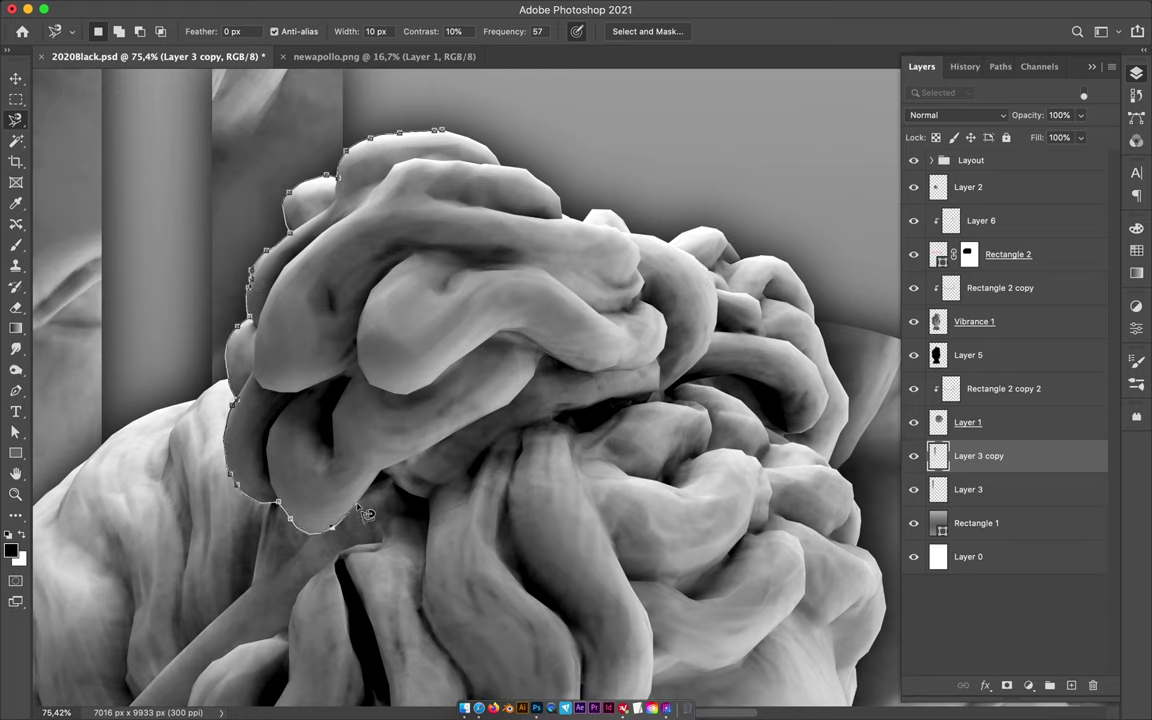
pyautogui.click(452, 137)
pyautogui.click(1027, 317)
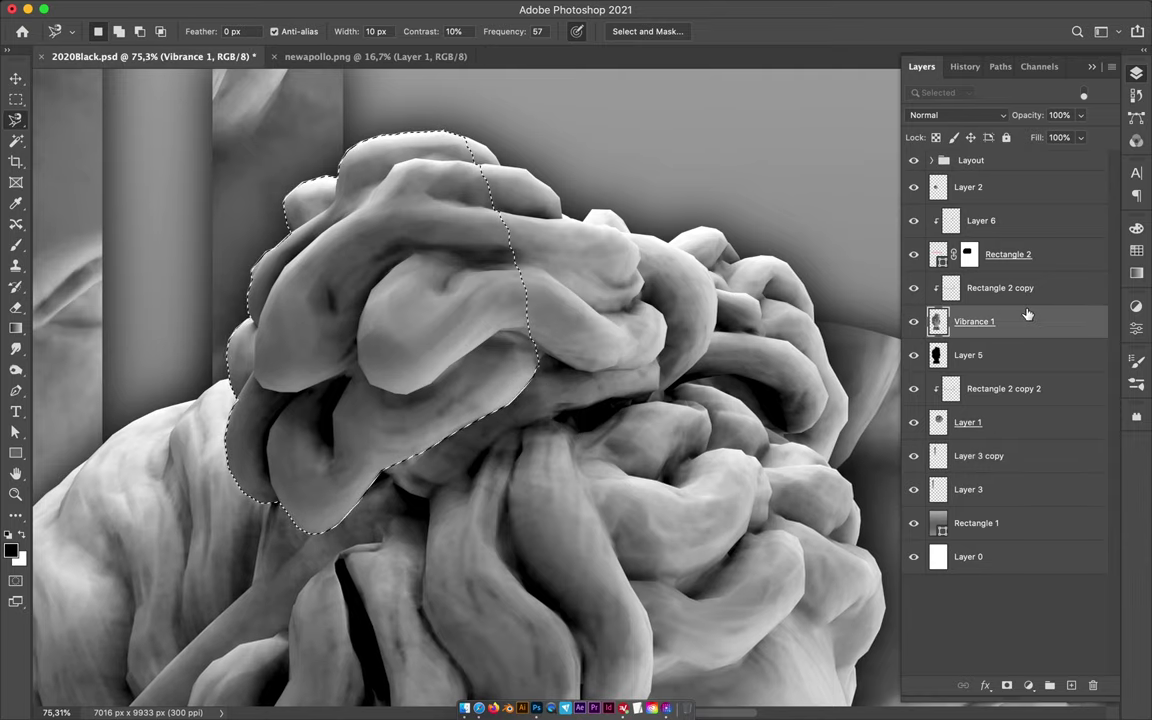
pyautogui.hotkey('ctrl', 'j')
pyautogui.moveTo(1000, 321); pyautogui.dragTo(1000, 200)
# Save, then raise the right strip slightly and stack it above Layer 2, in front of the hair.
pyautogui.press('v')
pyautogui.hotkey('ctrl', '0')
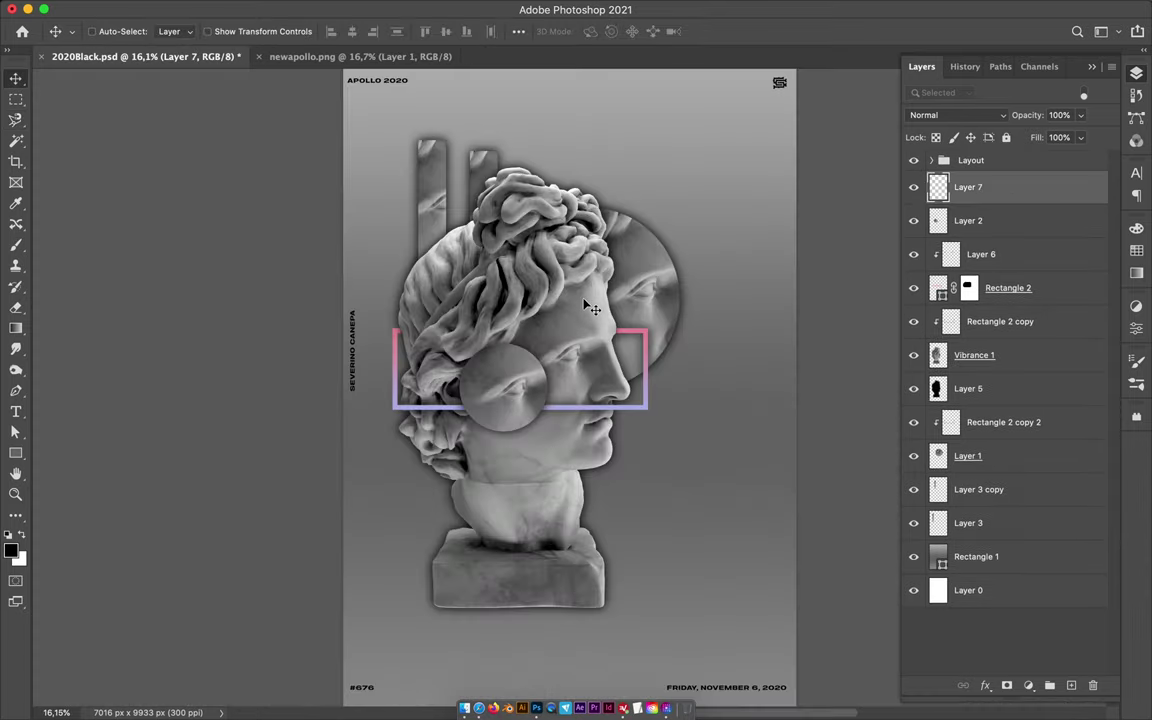
pyautogui.hotkey('ctrl', 's')
pyautogui.moveTo(480, 150); pyautogui.dragTo(480, 120)
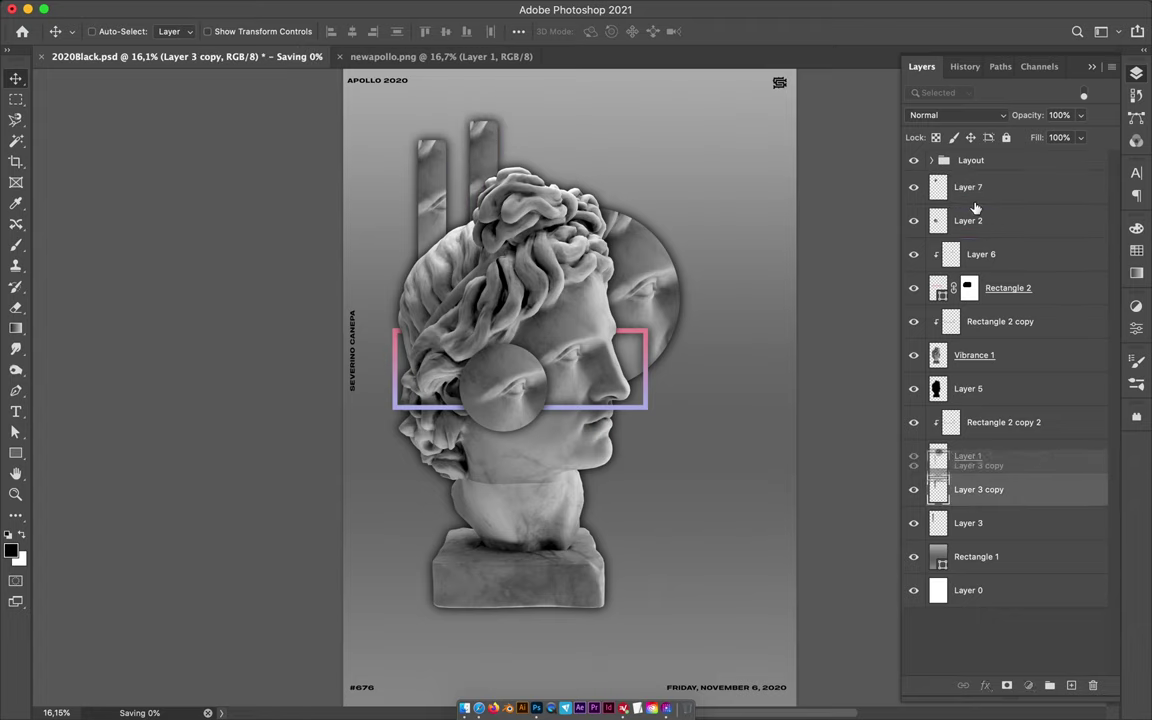
pyautogui.moveTo(975, 207); pyautogui.dragTo(975, 204)
# Paint on new Layer 8 above the right strip and clip it to the strip.
pyautogui.hotkey('ctrl', 'shift', 'alt', 'n')
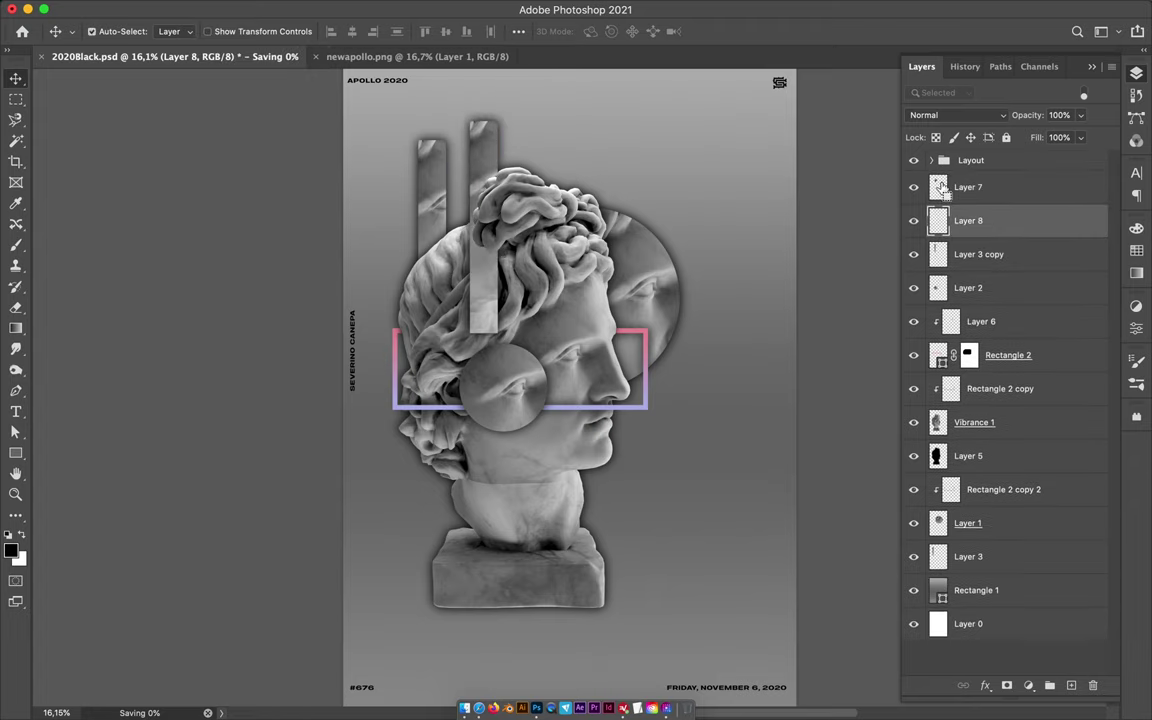
pyautogui.press('b')
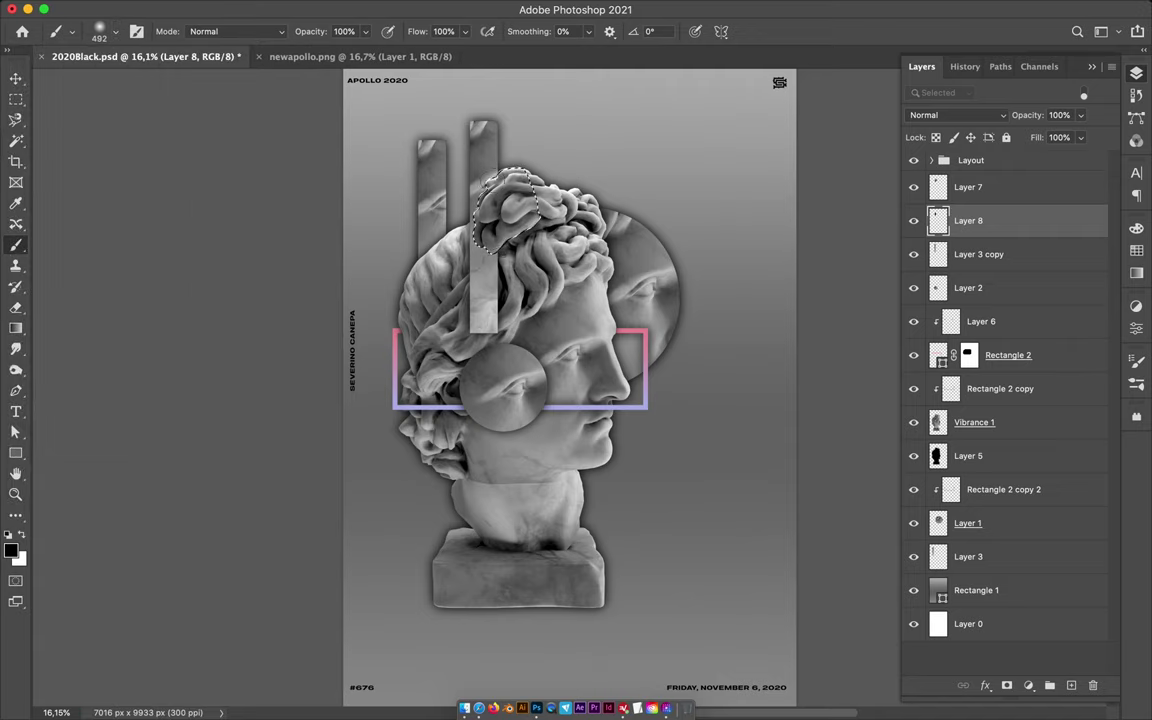
pyautogui.press('m')
pyautogui.click(512, 20)
pyautogui.click(453, 140)
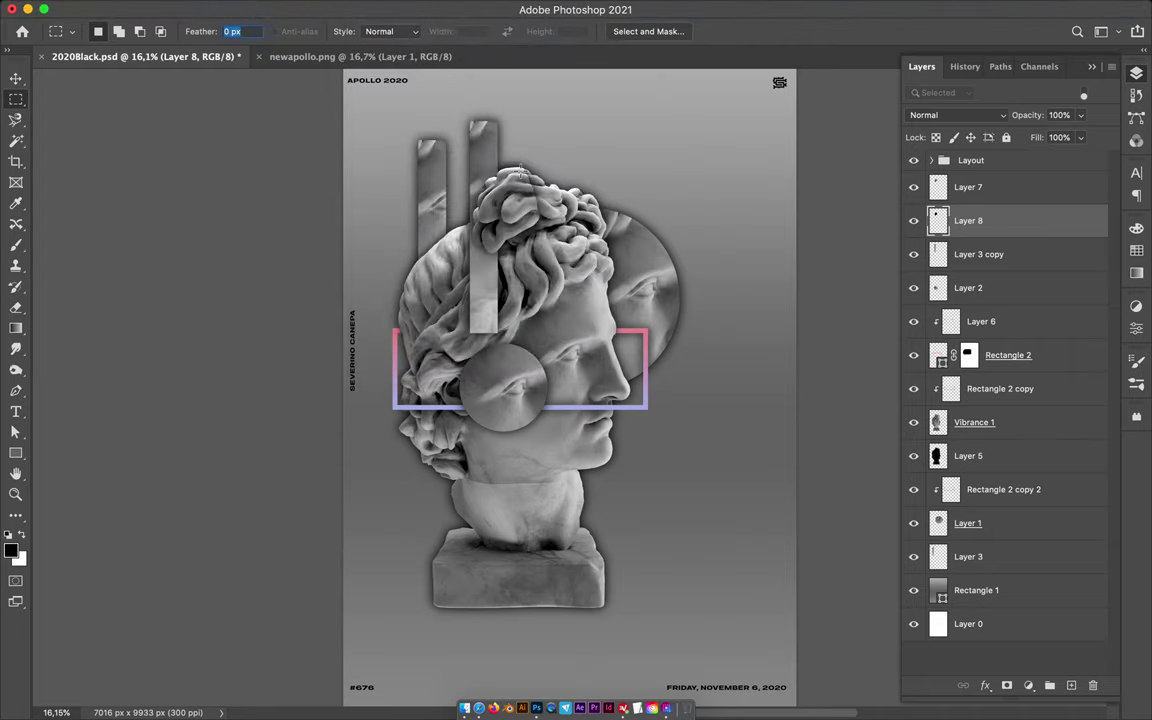
pyautogui.hotkey('ctrl', 'alt', 'g')
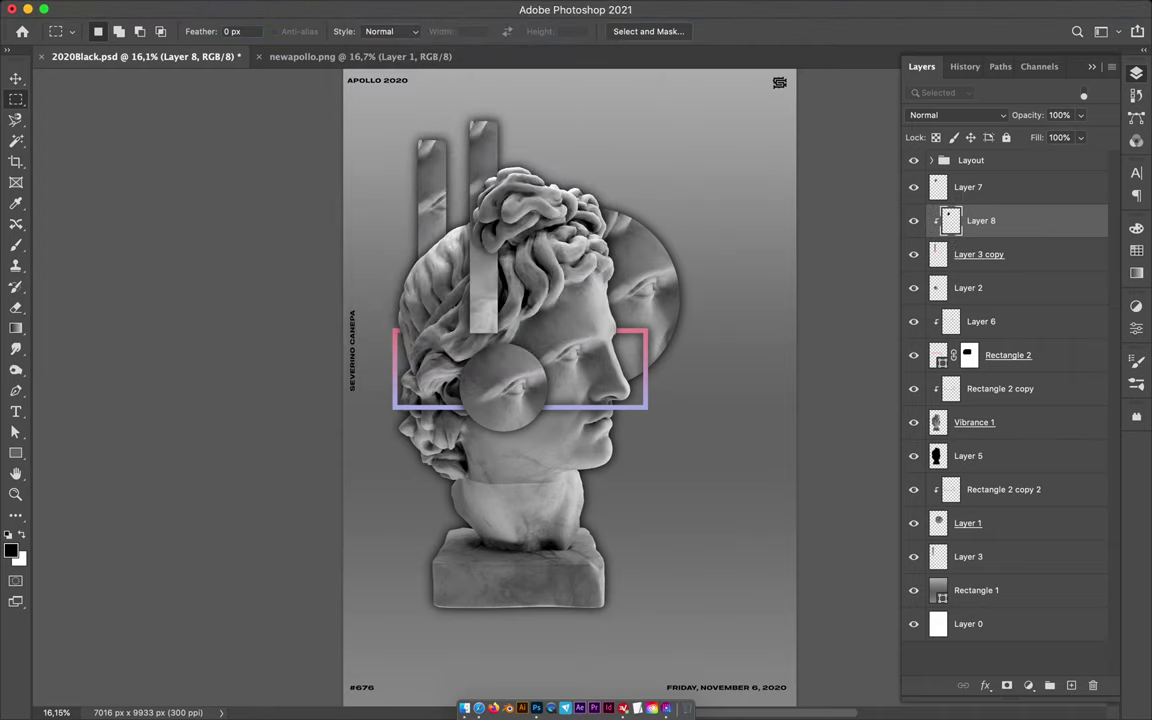
# Draw a no-fill rectangle over the upper strips with a 96 px pink-blue gradient stroke.
pyautogui.press('u')
pyautogui.moveTo(400, 180); pyautogui.dragTo(509, 271)
pyautogui.press('a')
pyautogui.click(238, 31)
pyautogui.click(200, 62)
pyautogui.click(295, 31)
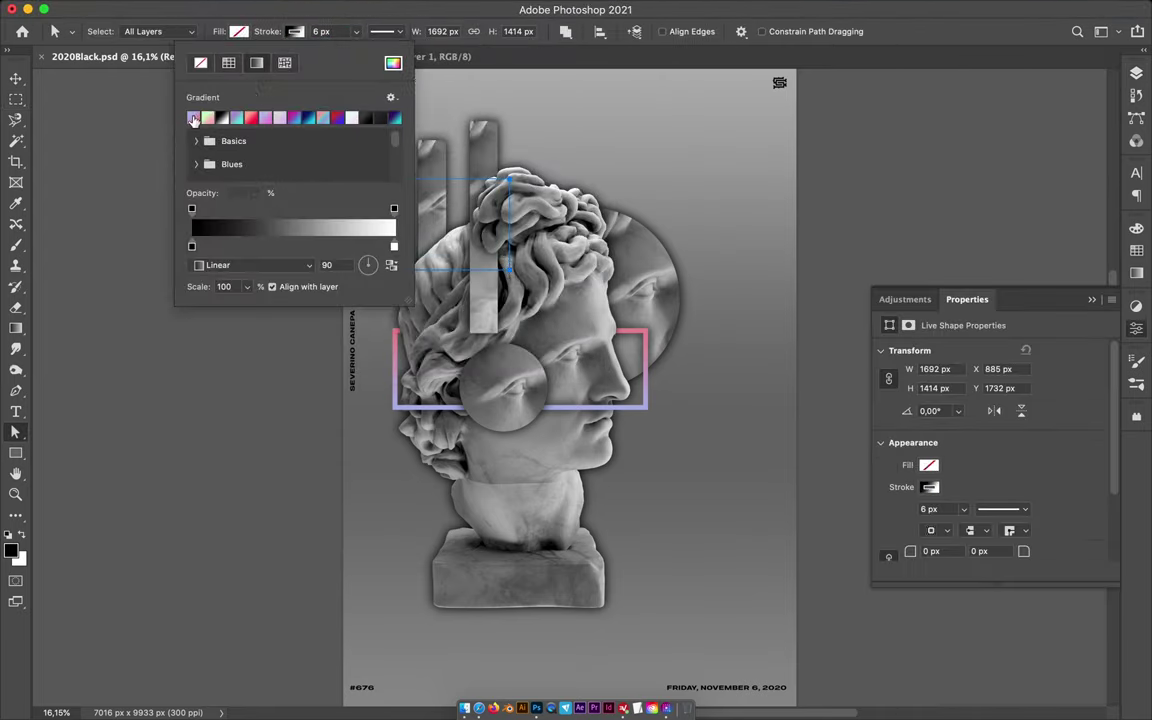
pyautogui.click(193, 119)
pyautogui.click(322, 31)
pyautogui.write('96')
pyautogui.press('Return')
# Mask Rectangle 3 so its outline is hidden behind both bust strips.
pyautogui.press('v')
pyautogui.click(1136, 73)
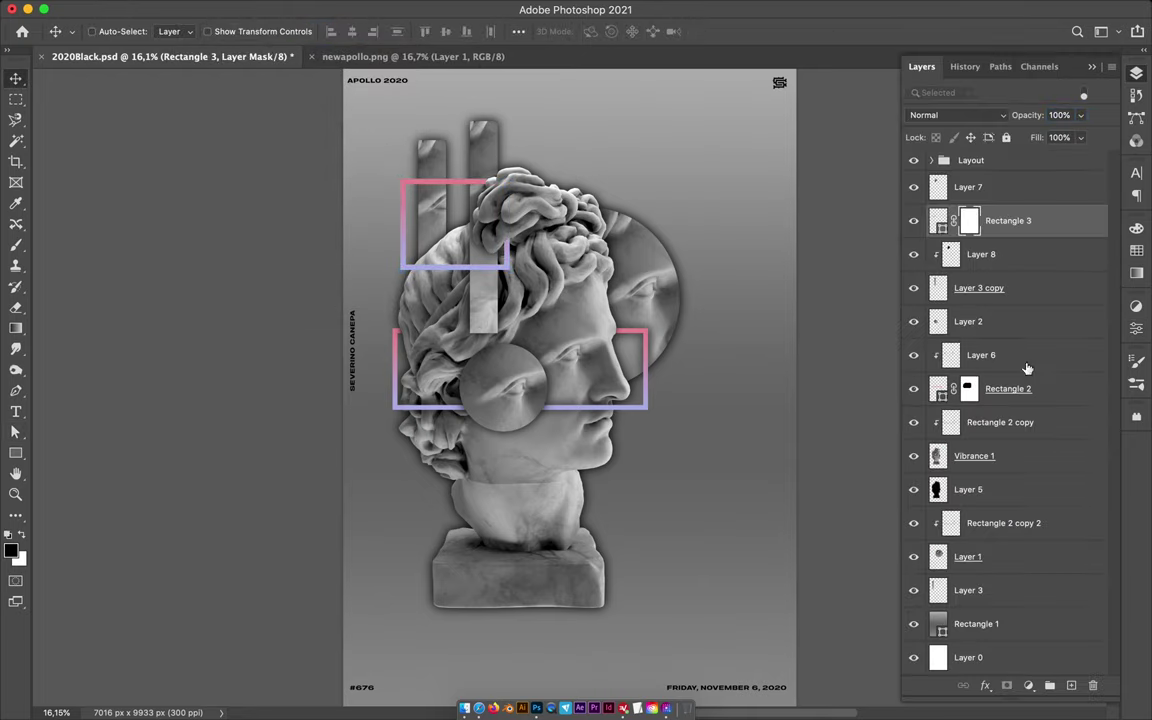
pyautogui.click(487, 140)
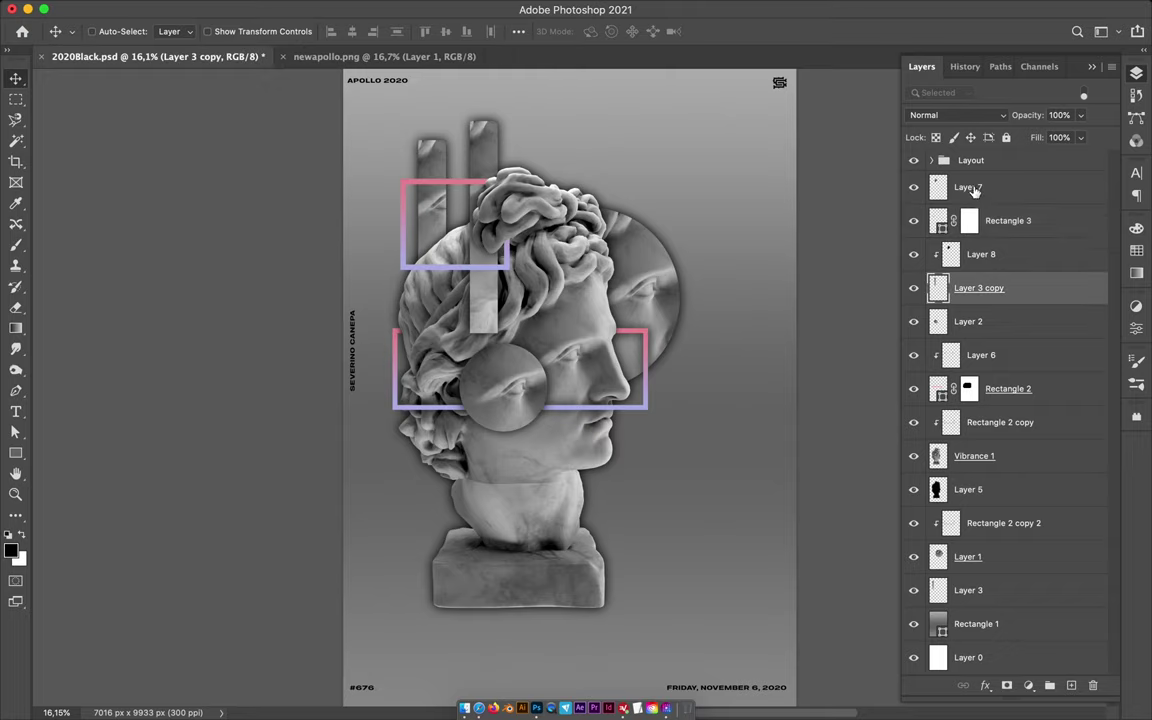
pyautogui.click(969, 220)
pyautogui.press('b')
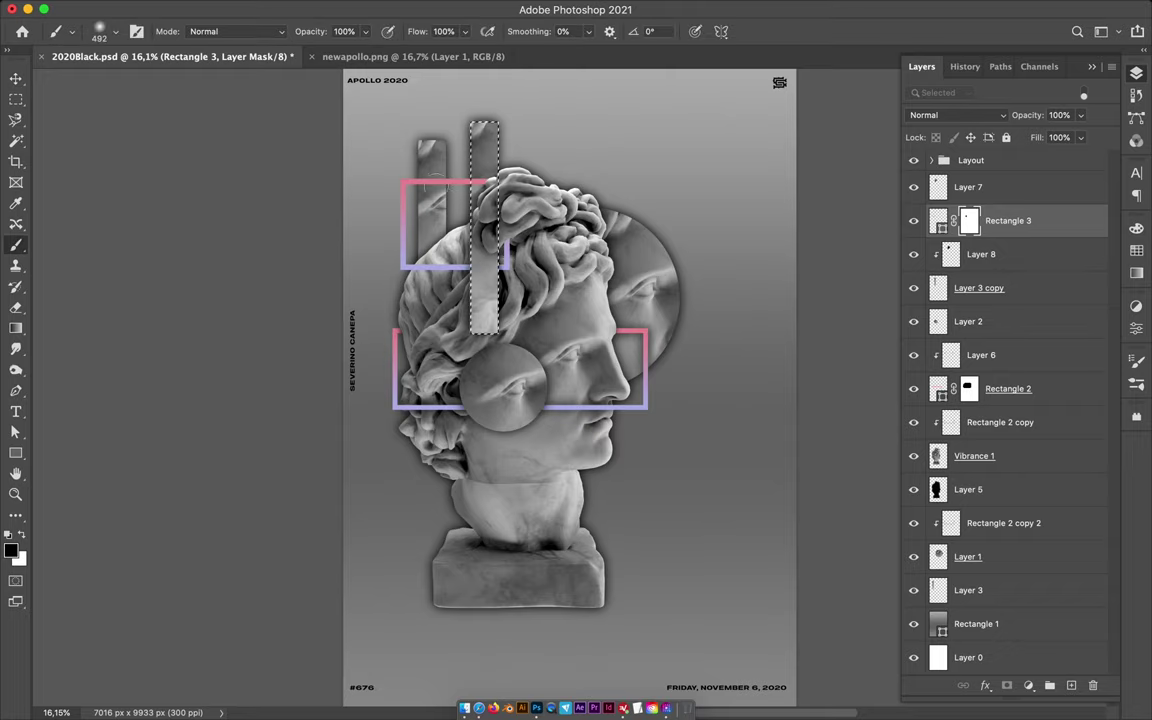
pyautogui.keyDown('super'); pyautogui.click(432, 170); pyautogui.keyUp('super')
pyautogui.click(969, 220)
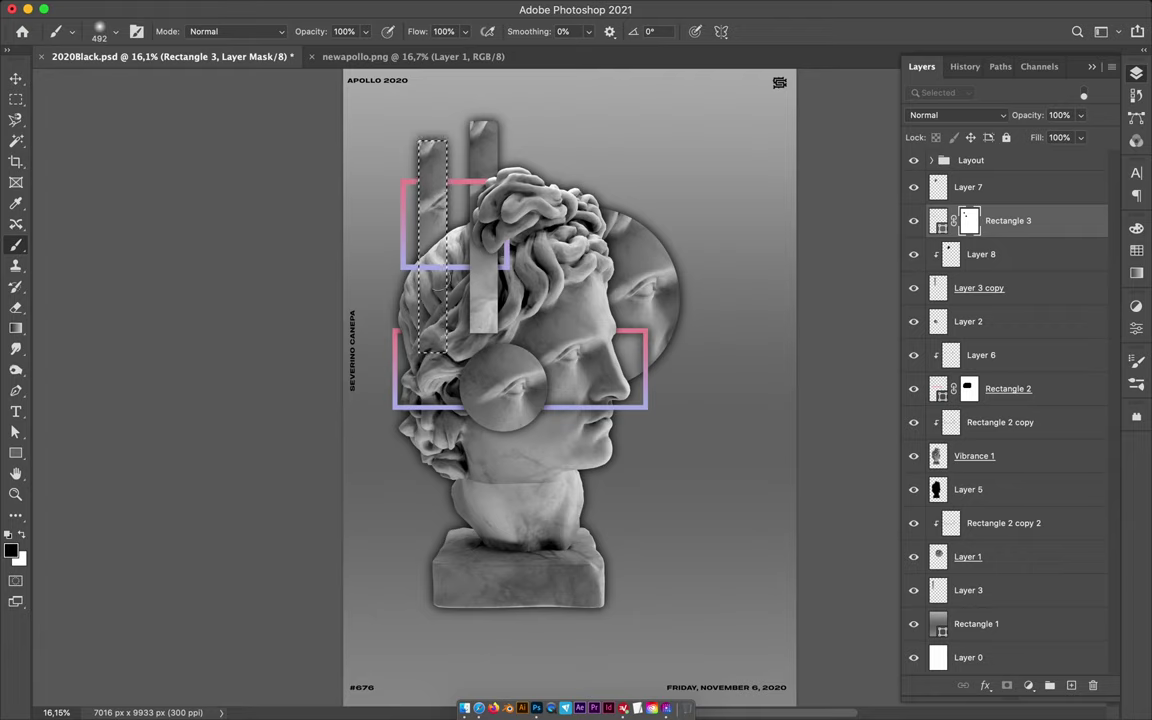
pyautogui.press('m')
pyautogui.press('v')
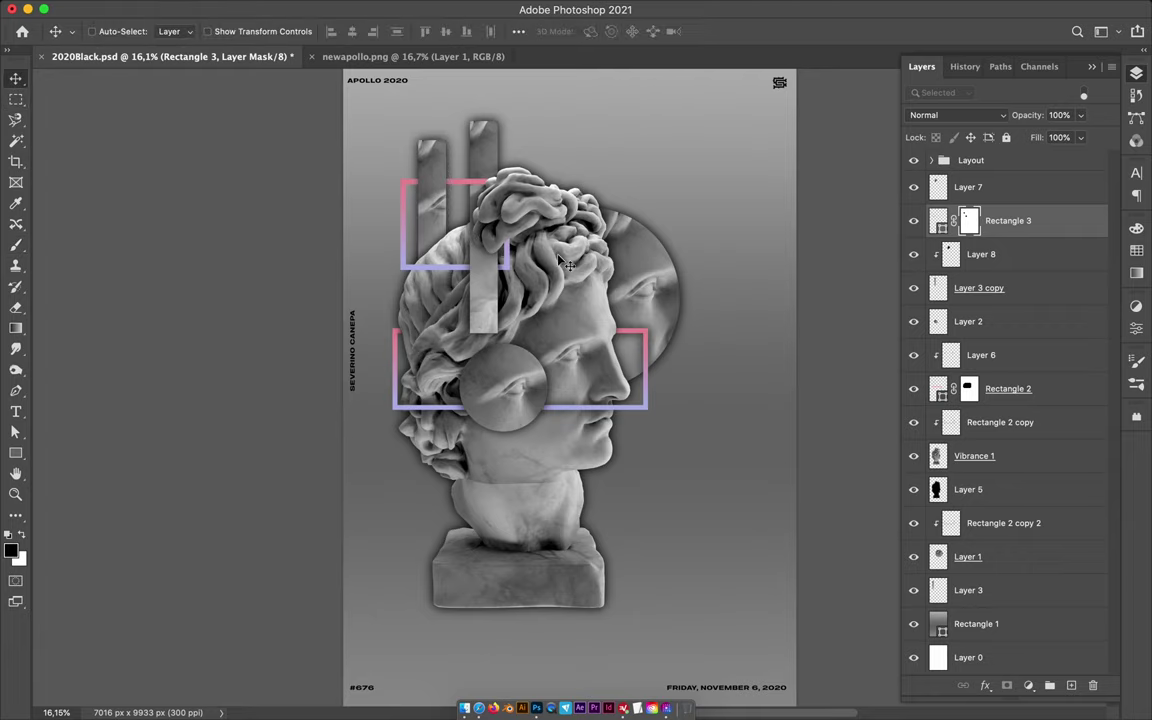
pyautogui.scroll(5, 400, 165)
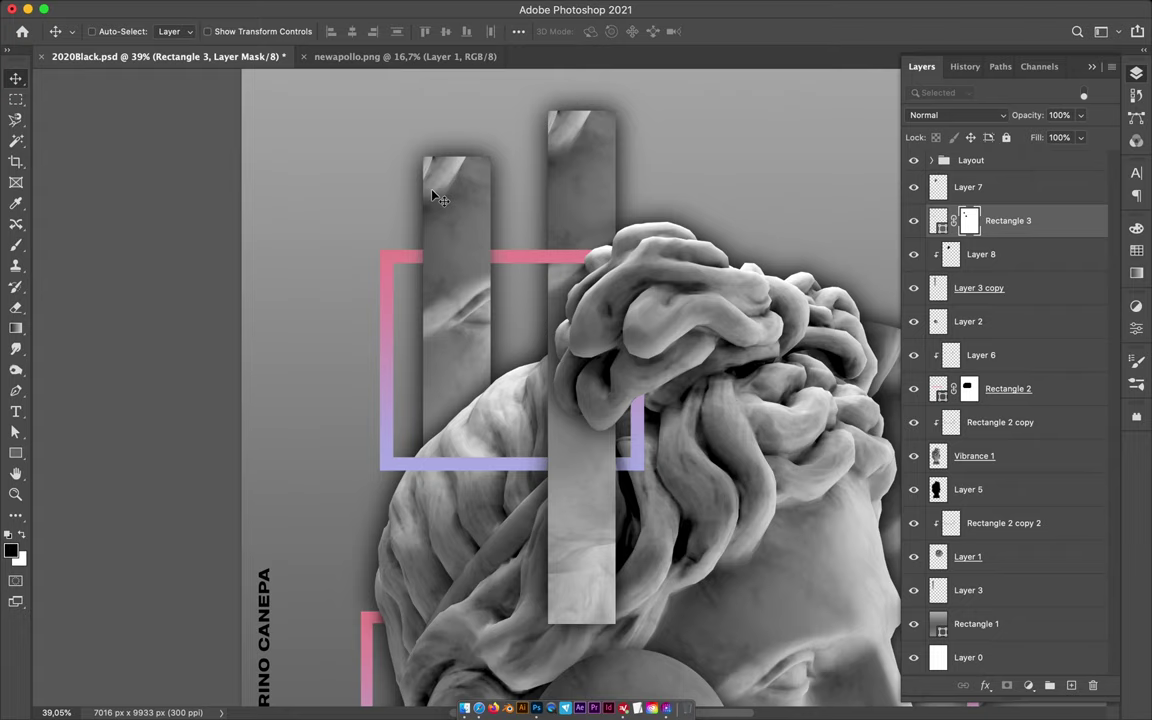
pyautogui.scroll(-3, 435, 197)
# Duplicate the eye circle above the head and apply Mosaic with cell size 75.
pyautogui.moveTo(620, 300); pyautogui.dragTo(560, 200)
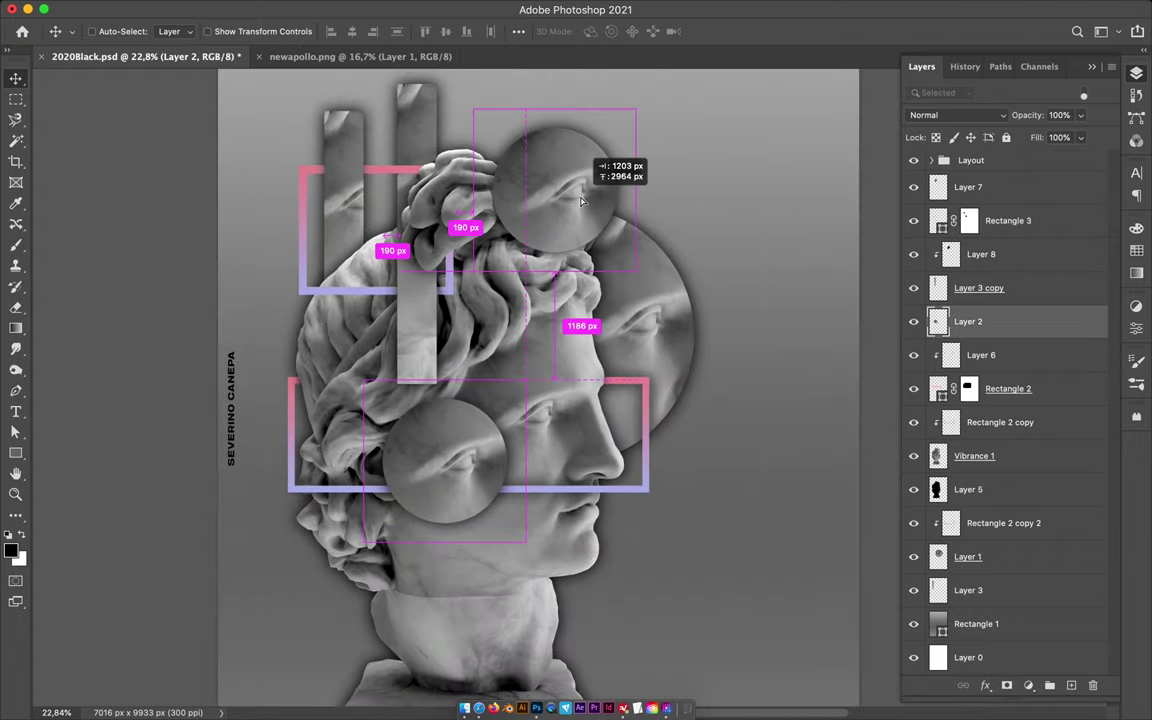
pyautogui.moveTo(980, 321); pyautogui.dragTo(1015, 635)
pyautogui.click(442, 10)
pyautogui.moveTo(391, 284)
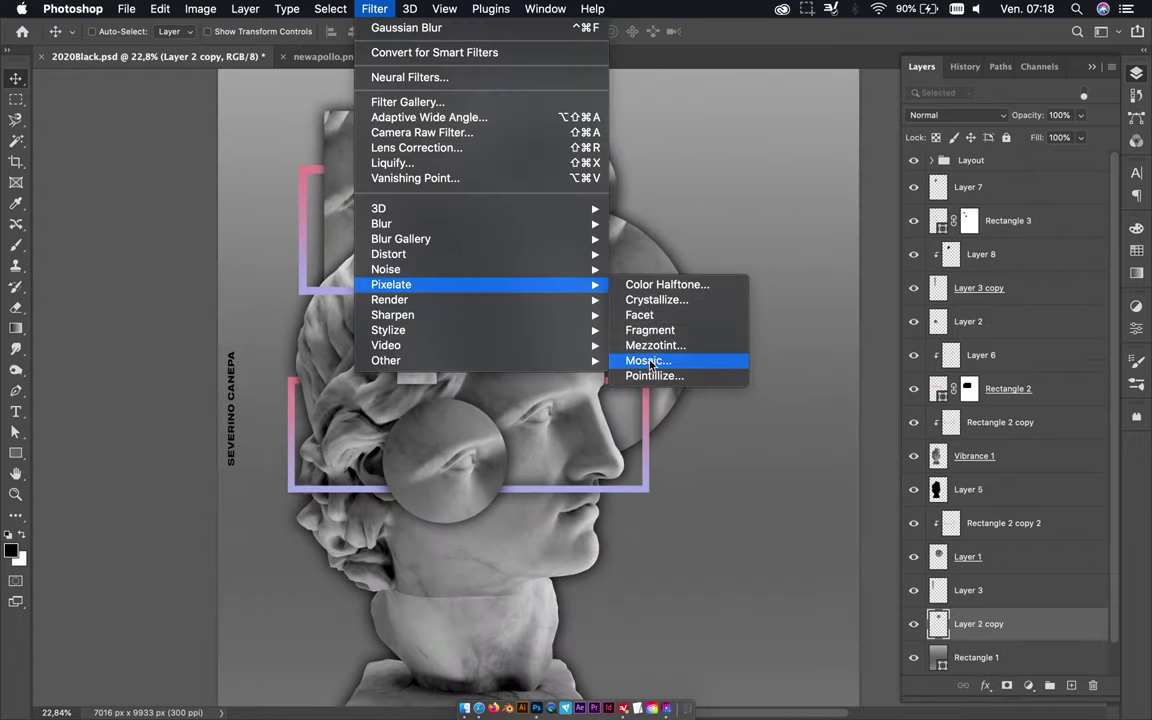
pyautogui.click(655, 358)
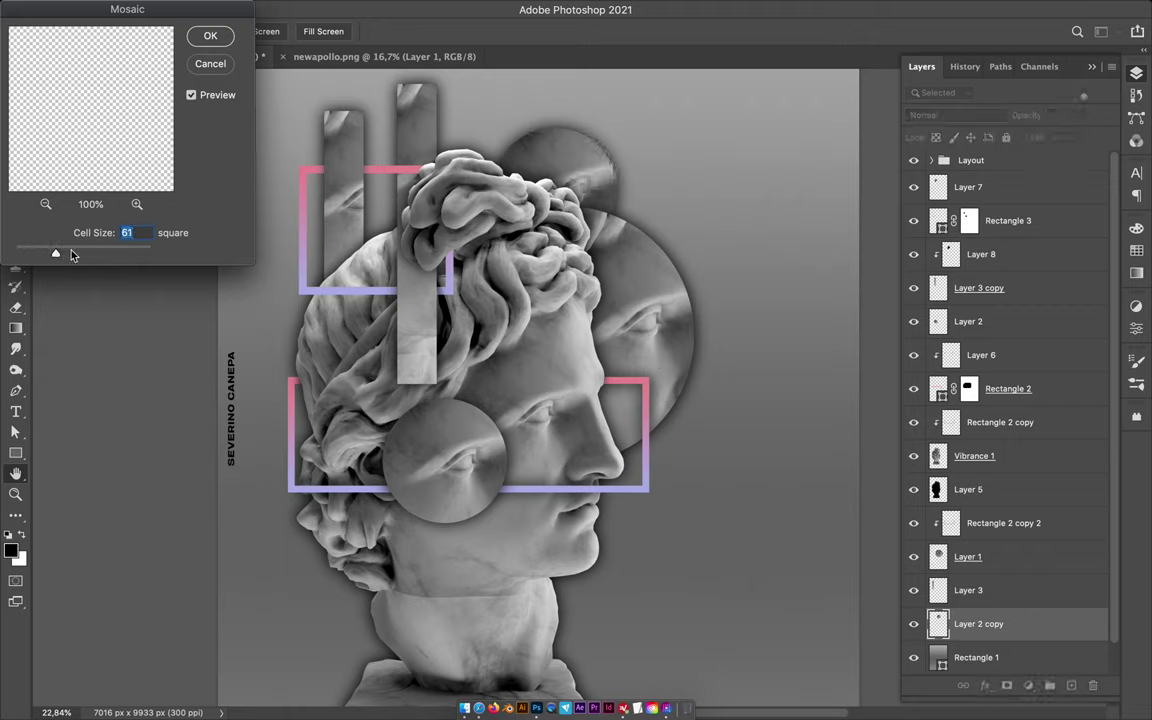
pyautogui.moveTo(65, 258); pyautogui.dragTo(66, 258)
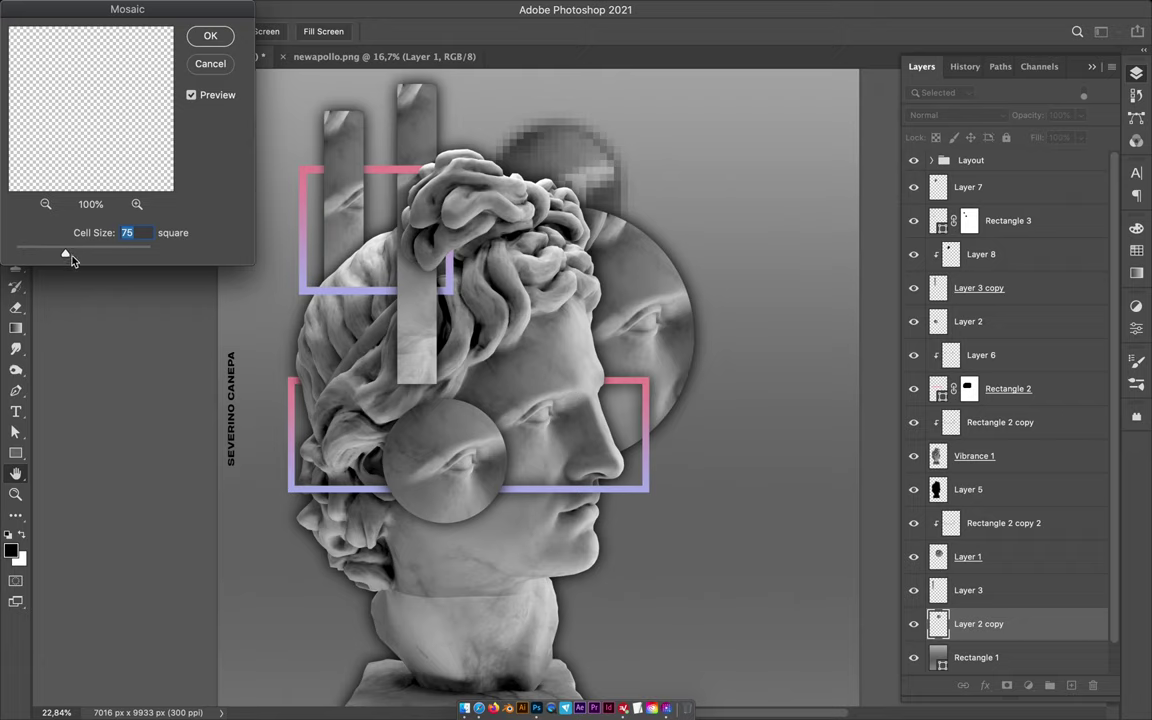
pyautogui.click(210, 36)
# Fit the poster in view, save, and nudge the pixelated circle into place.
pyautogui.press('super+0')
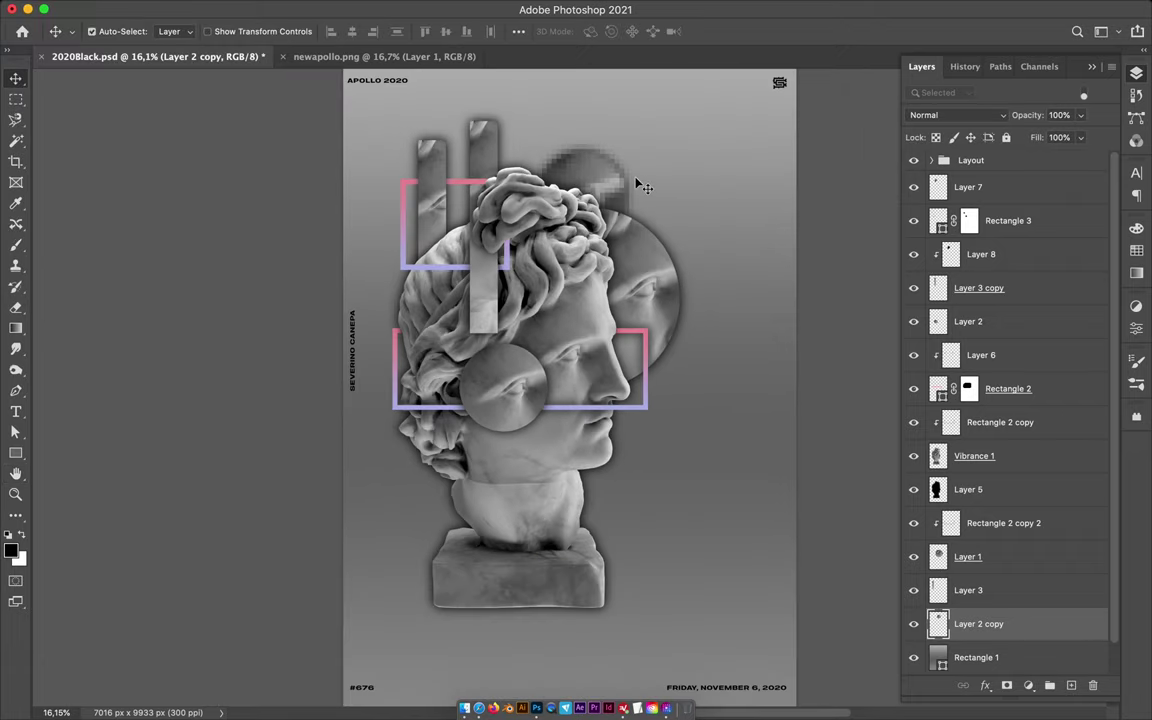
pyautogui.press('super+s')
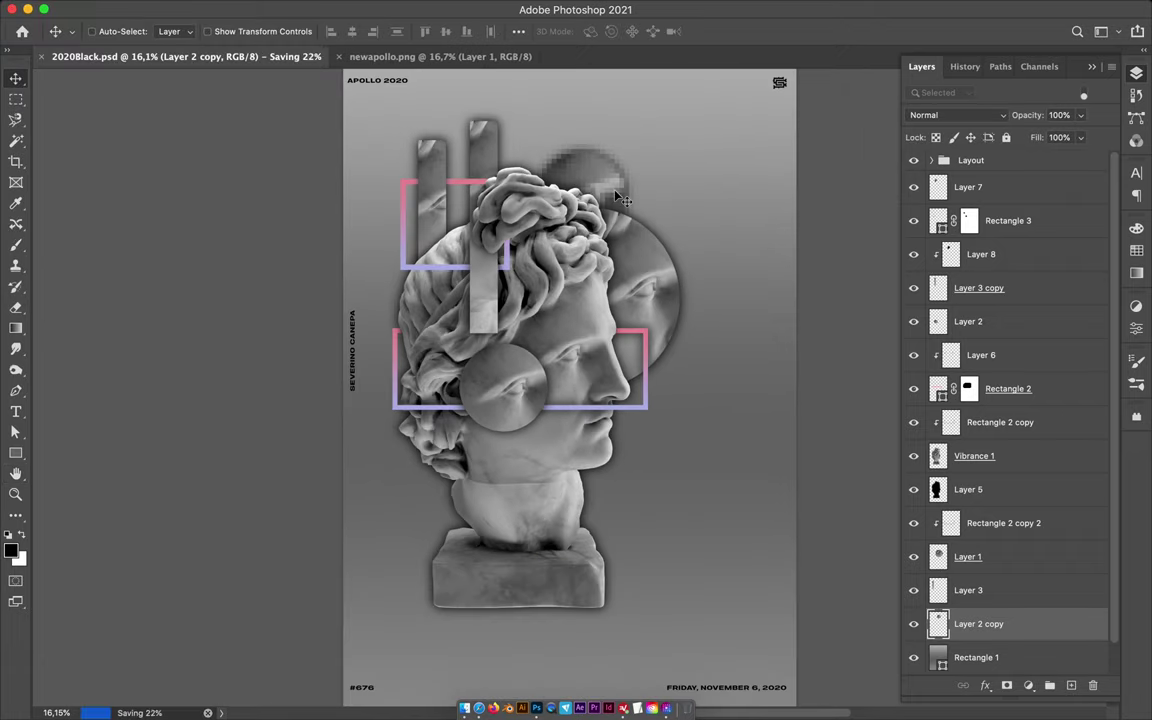
pyautogui.moveTo(617, 196); pyautogui.dragTo(607, 207)
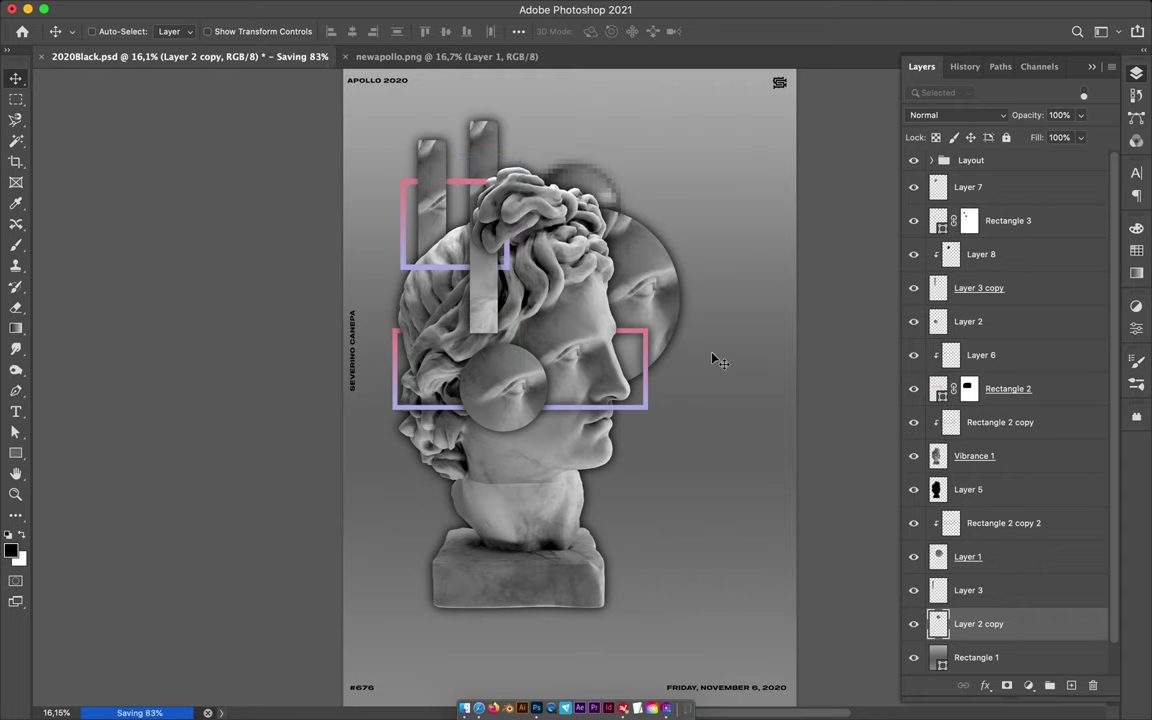
pyautogui.scroll(1, 562, 388)
# Duplicate Vibrance 1 and Layer 5, offset the copy right and down, and move it behind the bust.
pyautogui.click(463, 505)
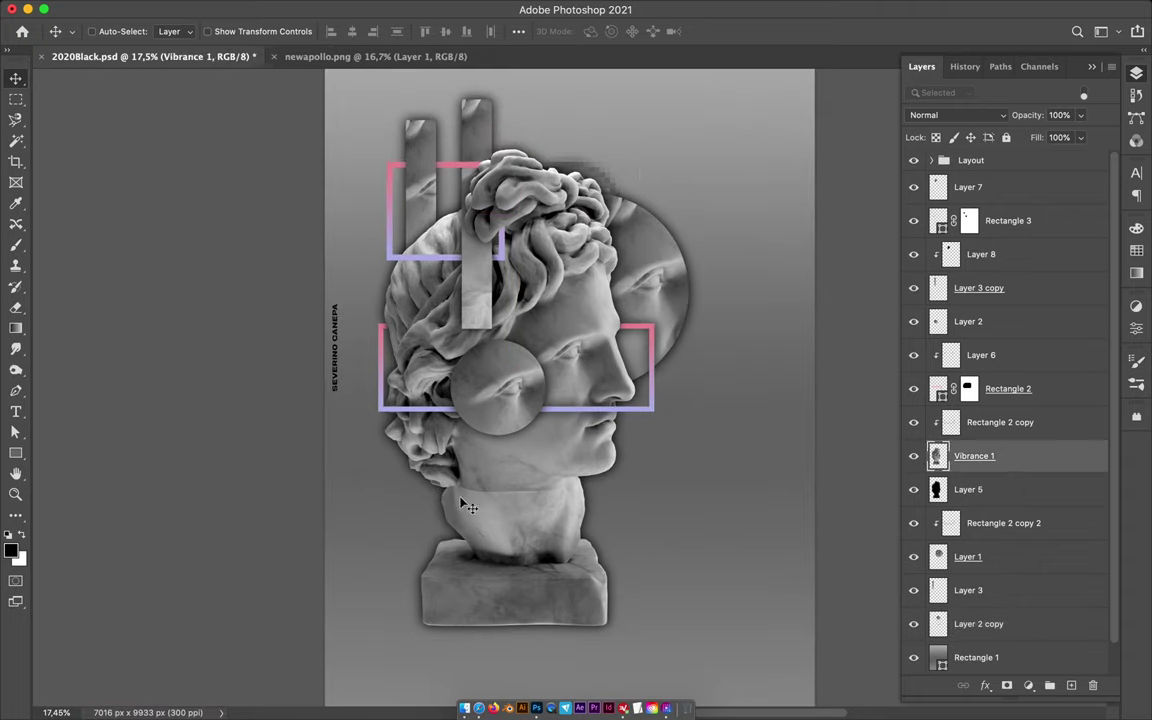
pyautogui.keyDown('super'); pyautogui.click(1019, 496); pyautogui.keyUp('super')
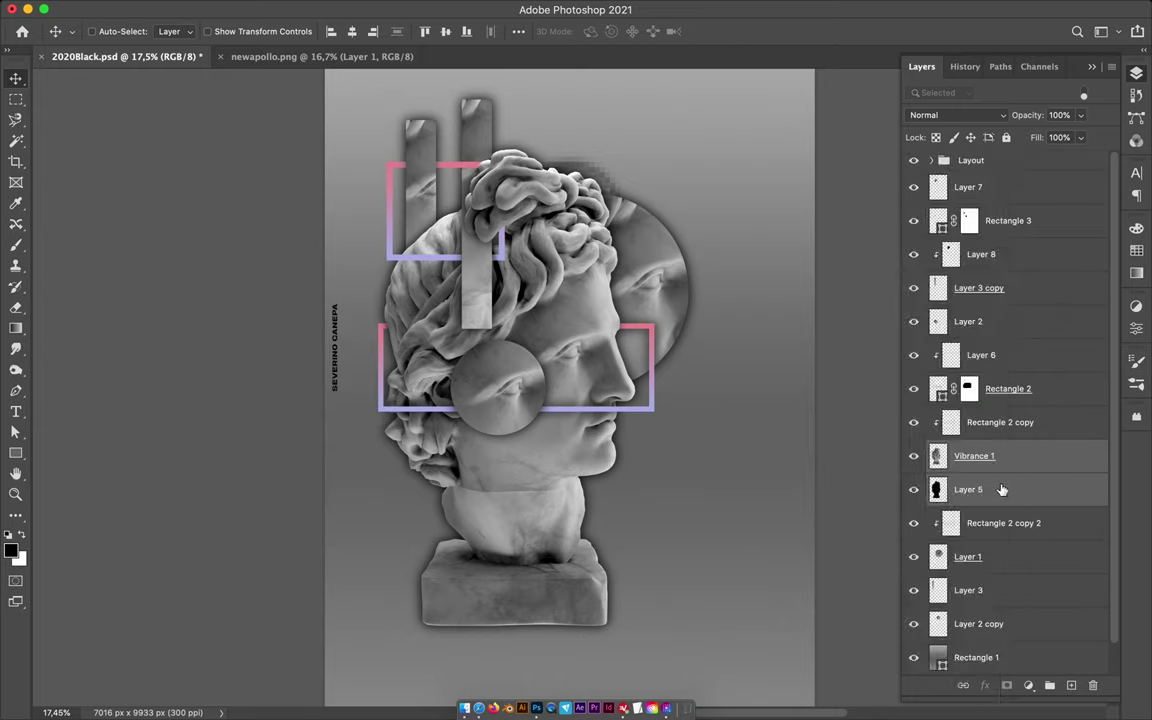
pyautogui.press('super+j')
pyautogui.moveTo(510, 440); pyautogui.dragTo(528, 455)
pyautogui.moveTo(970, 540); pyautogui.dragTo(993, 610)
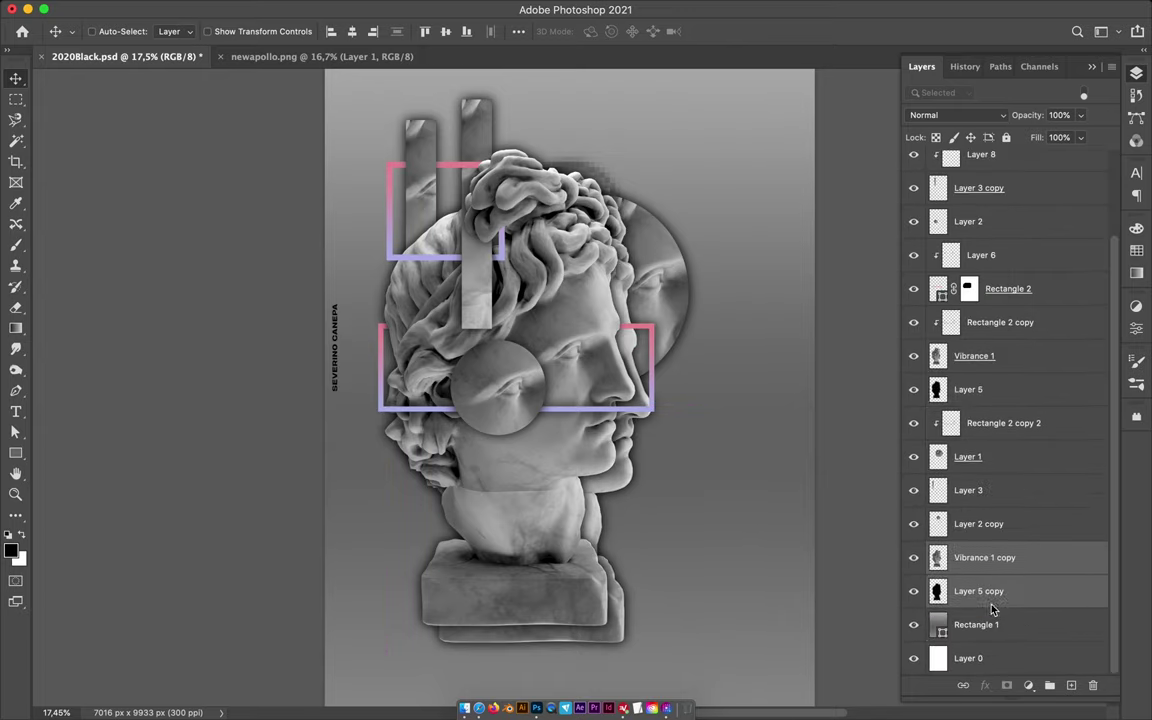
# Add another bust copy scaled to about 74%, shift it up-left, and save.
pyautogui.press('super+j')
pyautogui.press('super+t')
pyautogui.moveTo(665, 658); pyautogui.dragTo(583, 533)
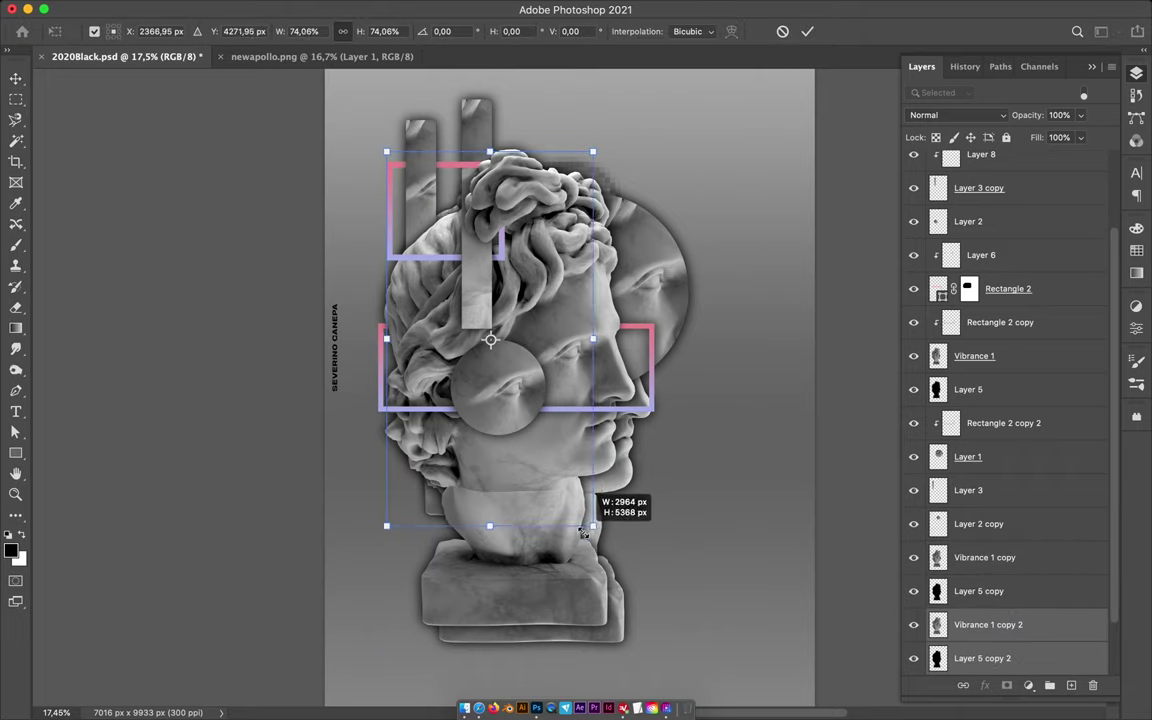
pyautogui.press('Return')
pyautogui.moveTo(556, 322); pyautogui.dragTo(532, 307)
pyautogui.press('super+s')
pyautogui.click(506, 417)
# Draw a pink-purple gradient-filled circle over the lower face with the Ellipse tool.
pyautogui.press('u')
pyautogui.click(178, 31)
pyautogui.click(86, 119)
pyautogui.rightClick(15, 453)
pyautogui.click(77, 486)
pyautogui.moveTo(472, 368); pyautogui.dragTo(547, 444)
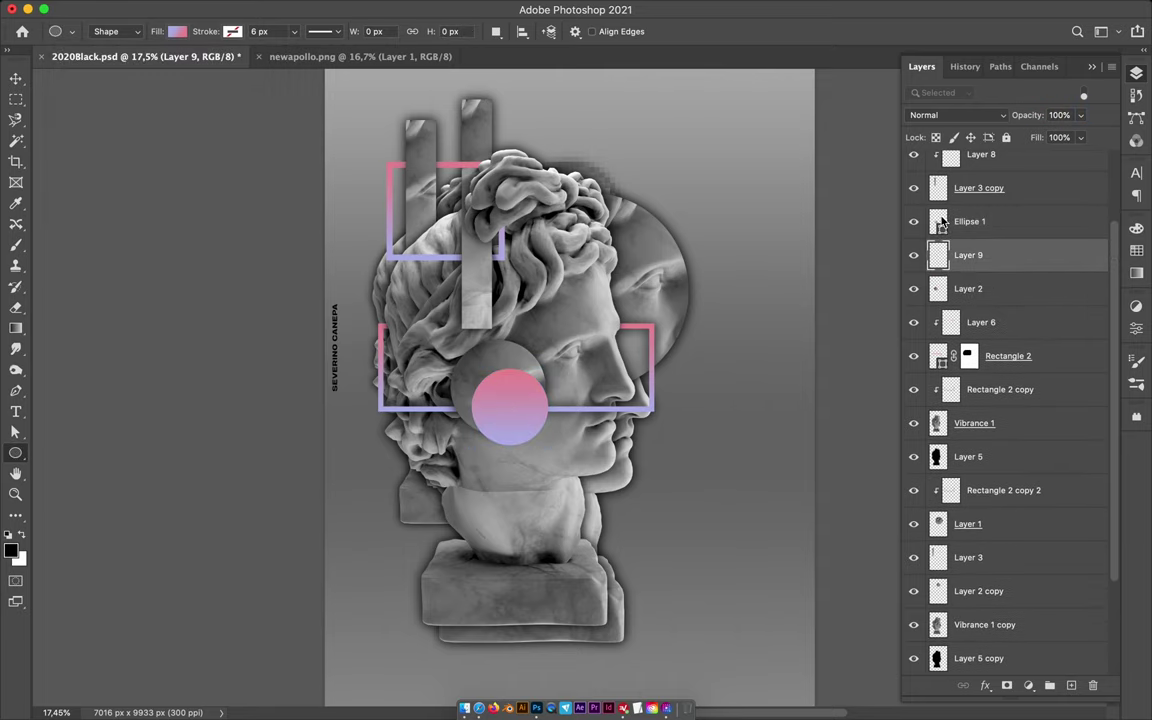
# Merge Layer 9 into the gradient circle and shift it lower, below the eye circle.
pyautogui.press('b')
pyautogui.rightClick(440, 376)
pyautogui.click(617, 468)
pyautogui.press('m')
pyautogui.click(374, 9)
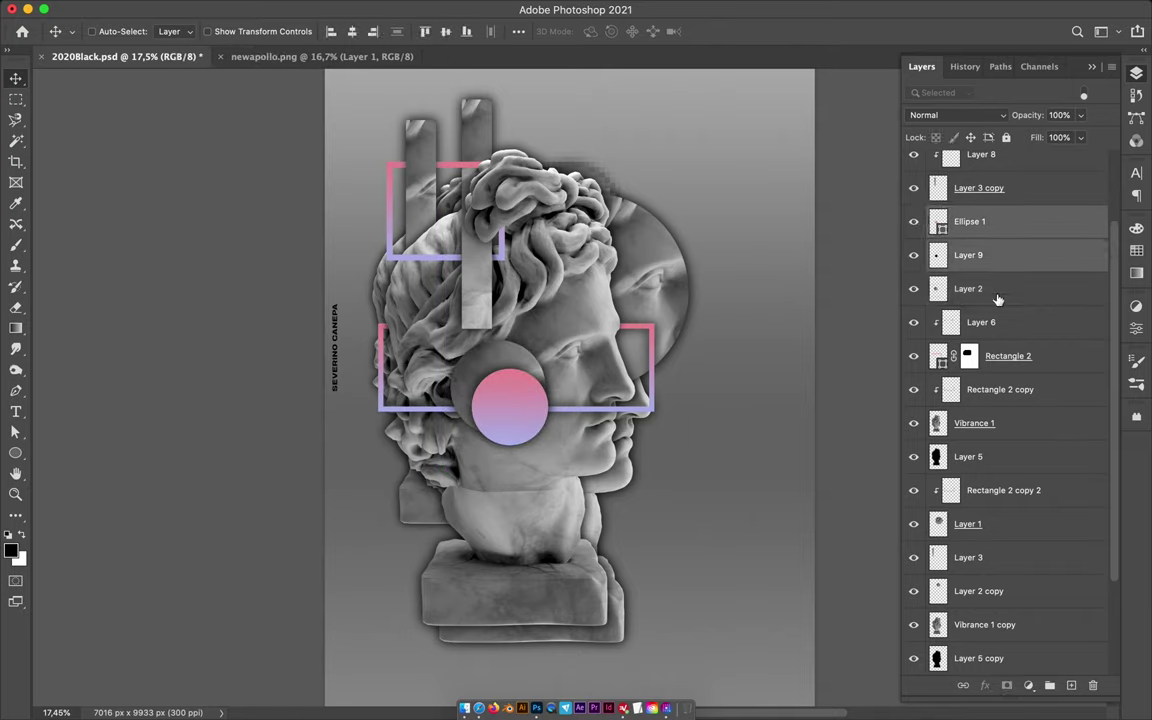
pyautogui.press('super+e')
pyautogui.press('super+bracketleft')
pyautogui.press('super+bracketleft')
pyautogui.press('super+bracketleft')
pyautogui.moveTo(542, 452); pyautogui.dragTo(538, 457)
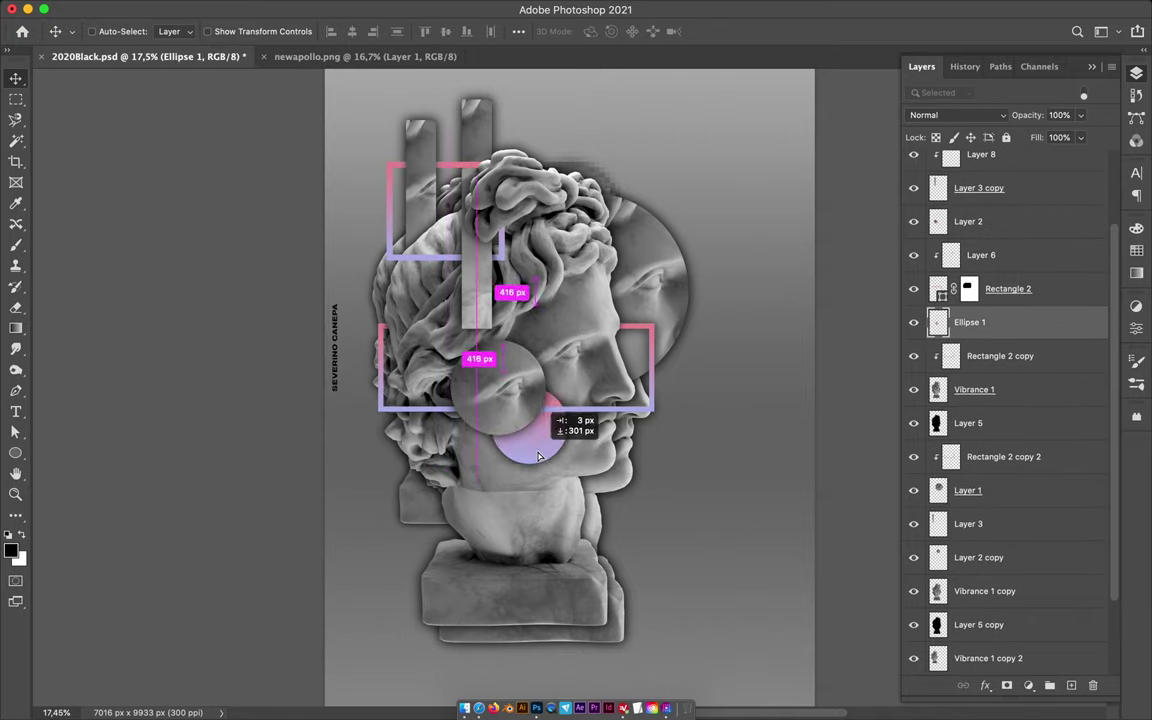
pyautogui.scroll(1, 560, 475)
pyautogui.click(974, 389)
pyautogui.press('p')
pyautogui.click(103, 31)
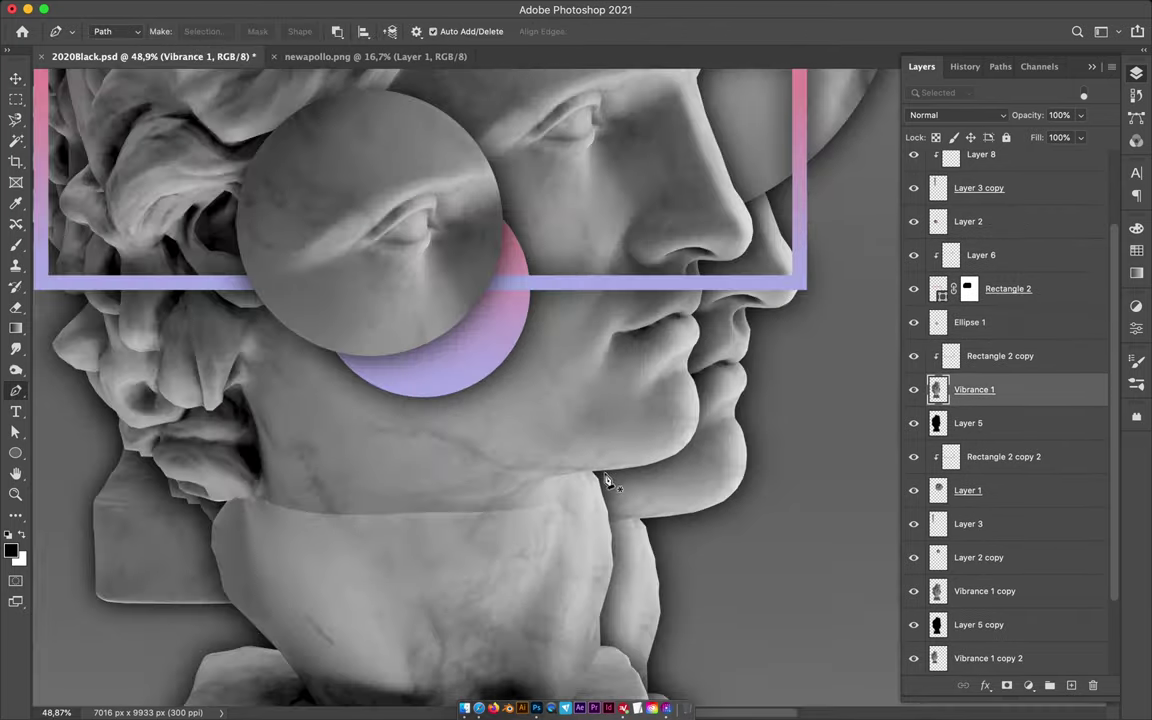
# Convert the chin path to a selection and copy the chin piece onto Layer 9.
pyautogui.scroll(4, 545, 527)
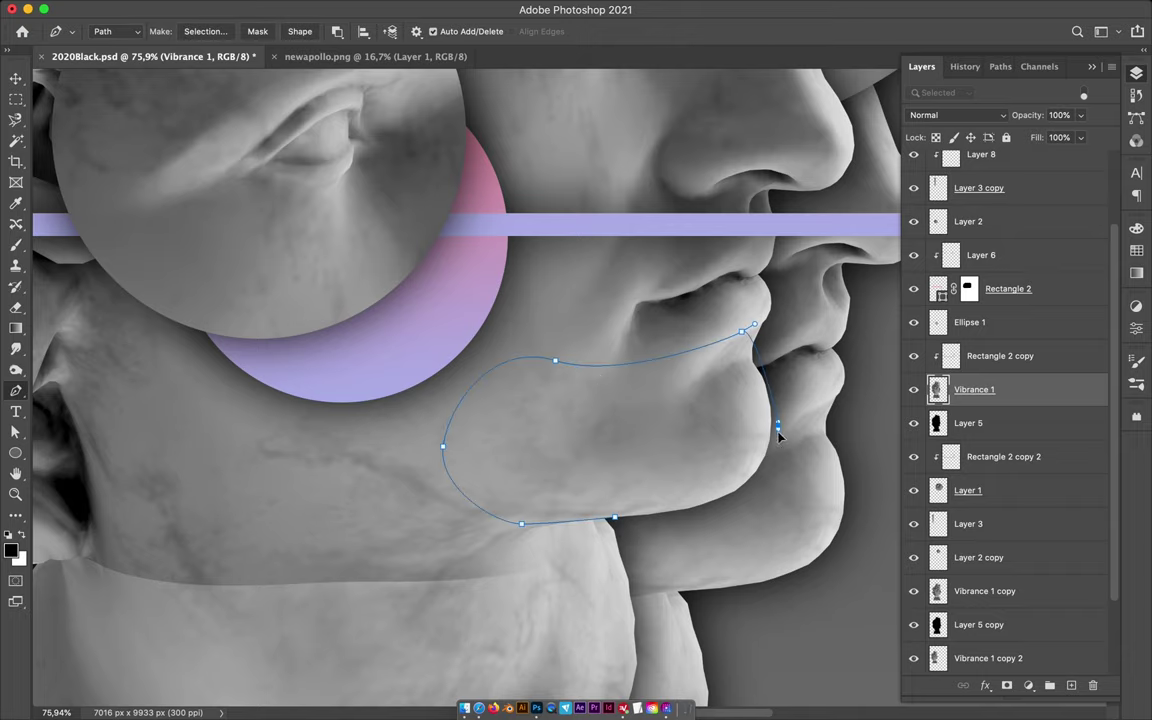
pyautogui.click(205, 31)
pyautogui.press('Return')
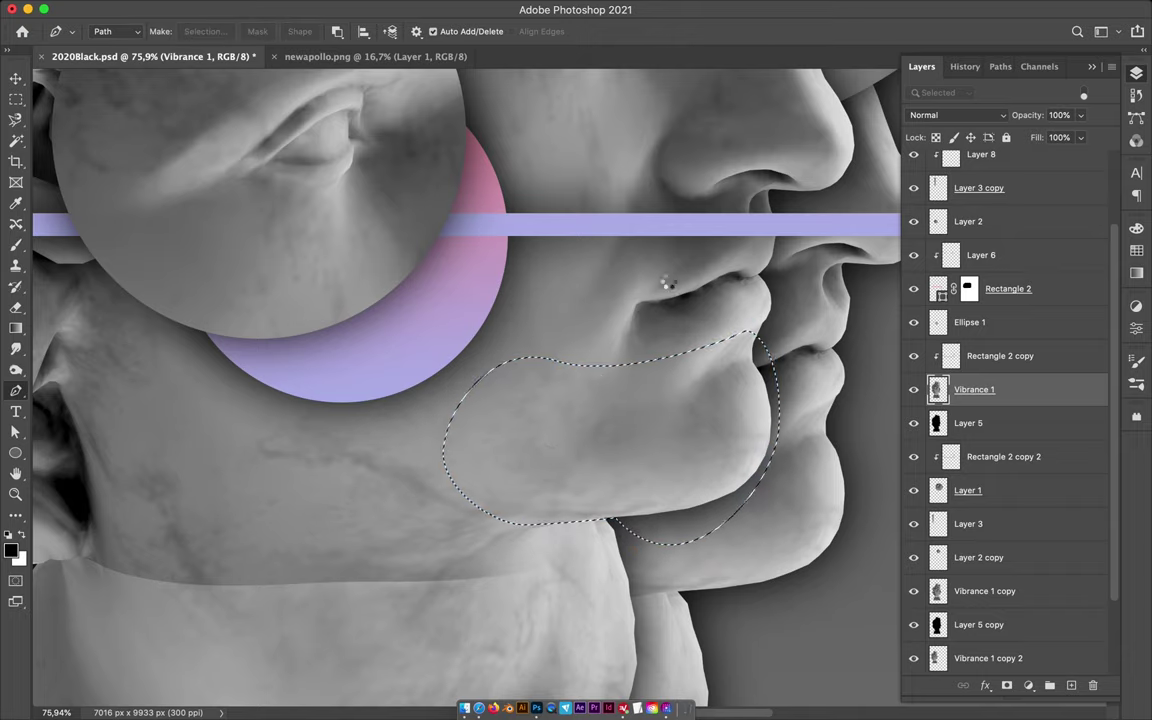
pyautogui.press('super+j')
pyautogui.press('super+bracketright')
pyautogui.press('super+bracketright')
pyautogui.press('v')
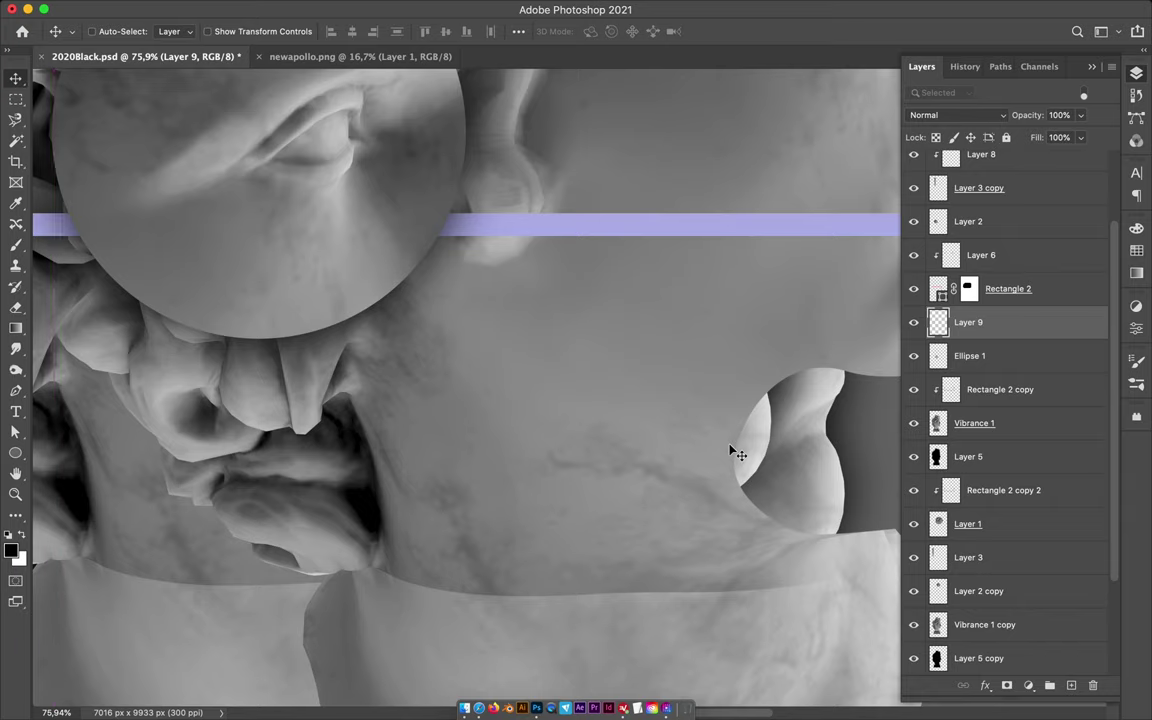
pyautogui.press('super+bracketleft')
pyautogui.press('super+bracketleft')
# Undo two changes, place Layer 9 just above Ellipse 1, and fit the poster in view.
pyautogui.press('super+z')
pyautogui.press('super+z')
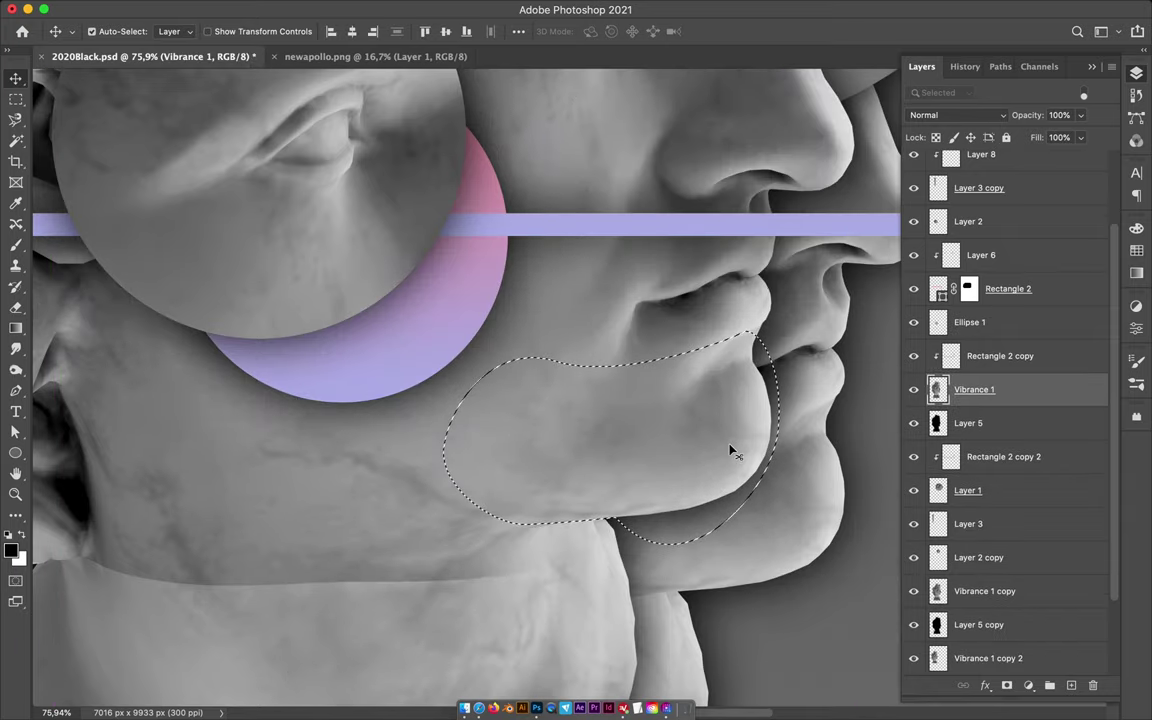
pyautogui.press('super+z')
pyautogui.moveTo(1016, 307); pyautogui.dragTo(1016, 310)
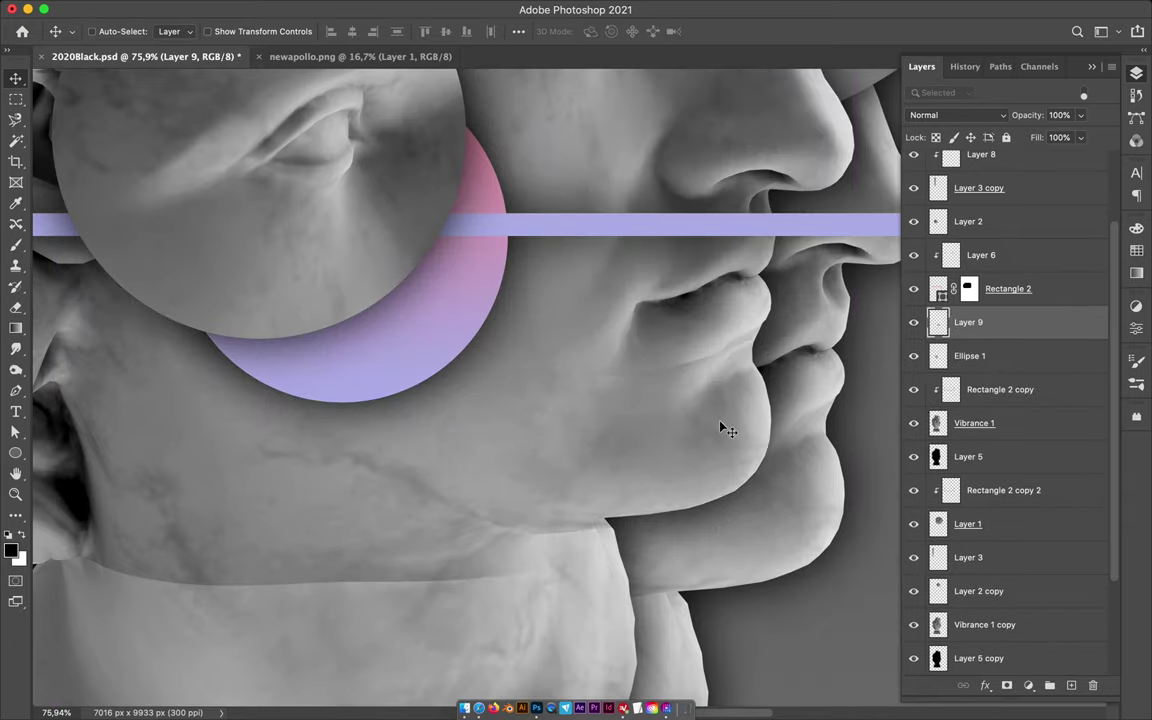
pyautogui.press('super+0')
pyautogui.hotkey('alt', '[')
# Soften the chin shadow on Layer 10 with Gaussian Blur, then nudge chin and shadow down together.
pyautogui.click(1073, 686)
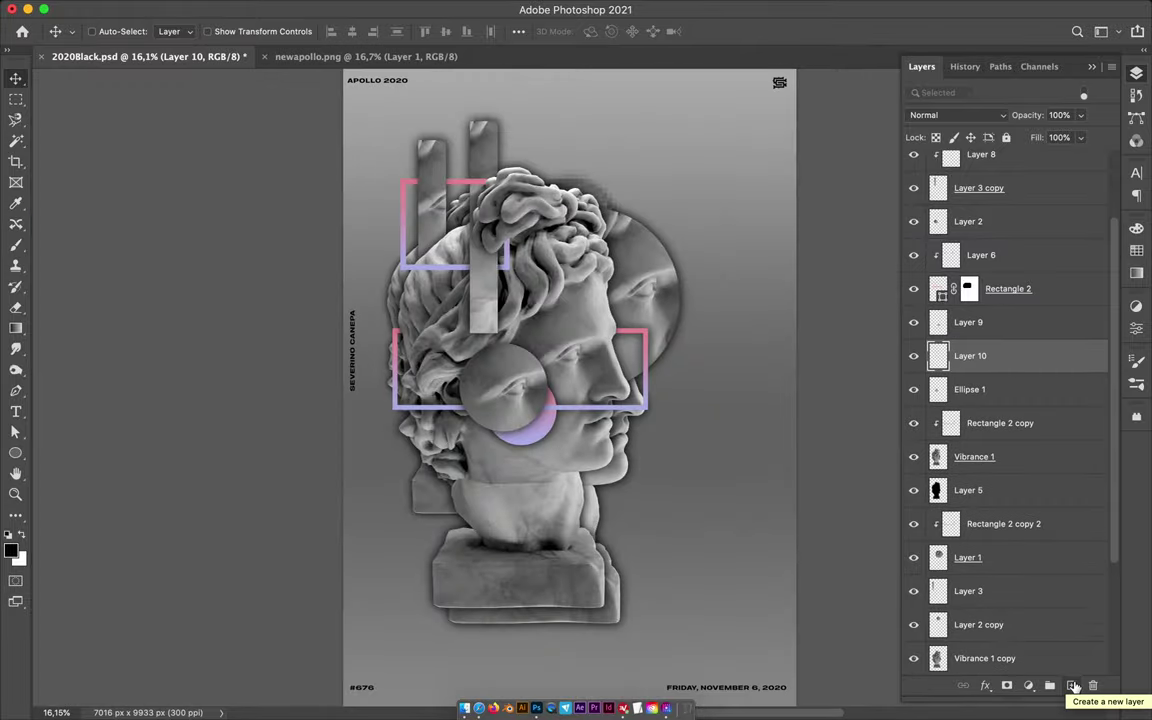
pyautogui.press('b')
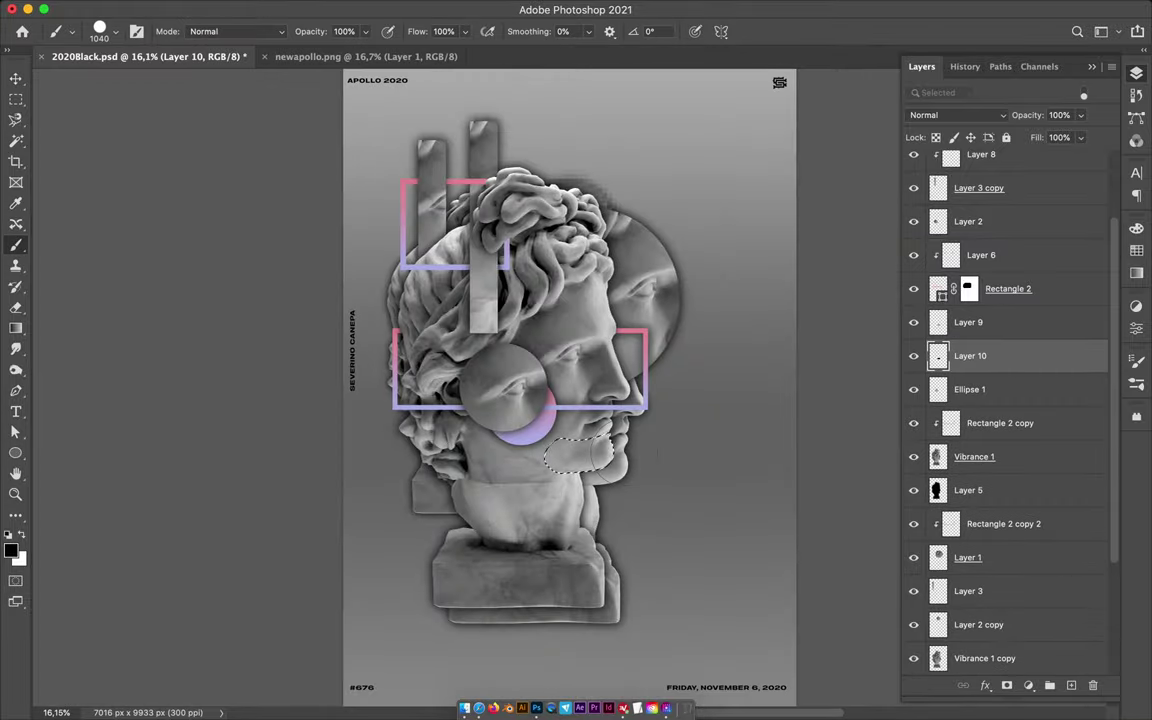
pyautogui.press('m')
pyautogui.click(330, 10)
pyautogui.click(365, 33)
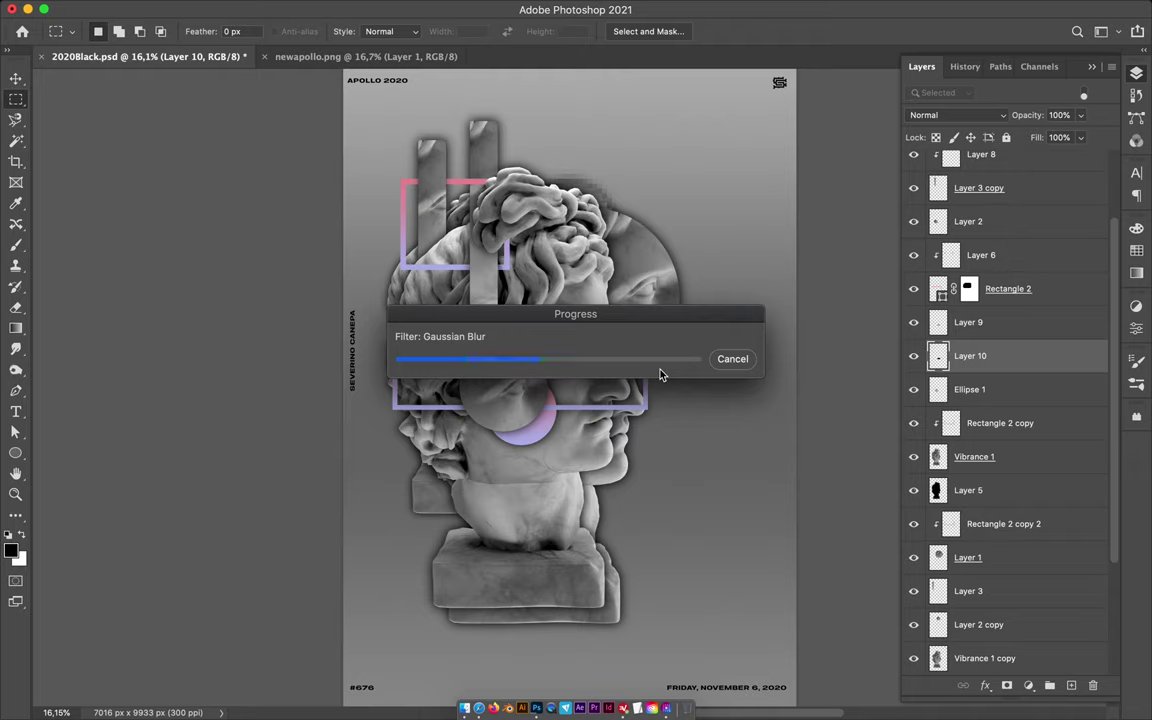
pyautogui.keyDown('shift'); pyautogui.click(968, 322); pyautogui.keyUp('shift')
pyautogui.press('v')
pyautogui.moveTo(580, 385); pyautogui.dragTo(592, 470)
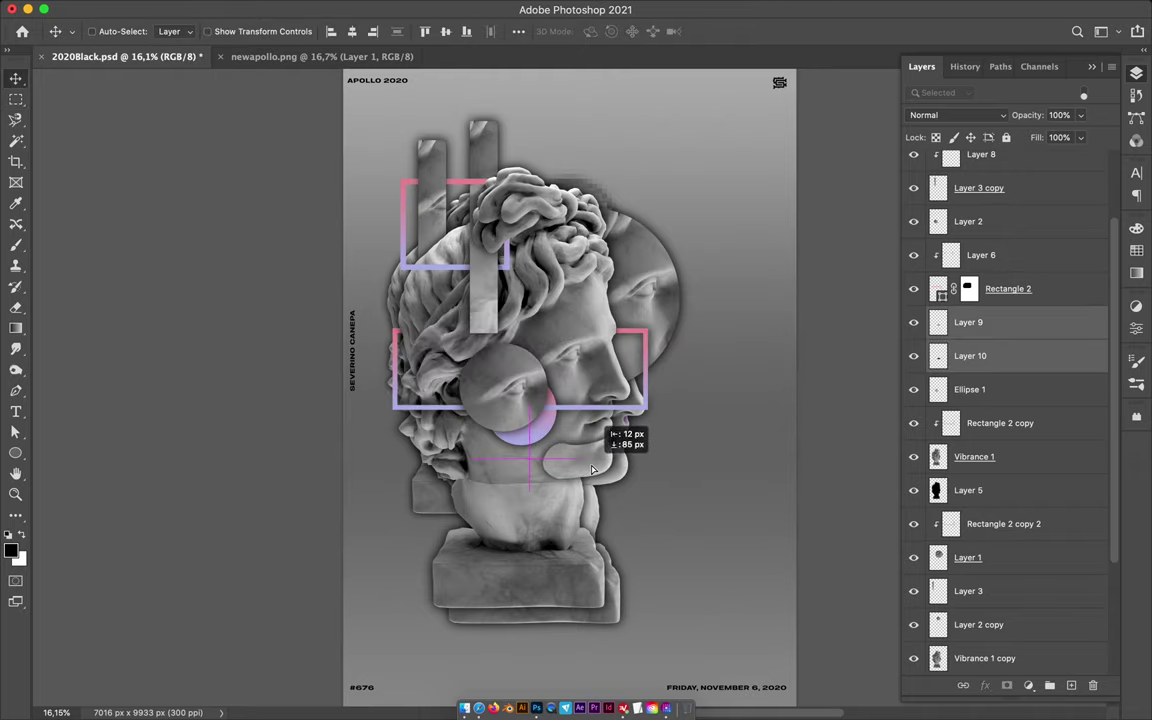
# Fill a new layer with the pink-blue Iridescent gradient and move it below Layer 10.
pyautogui.hotkey('ctrl', 'shift', 'alt', 'n')
pyautogui.press('g')
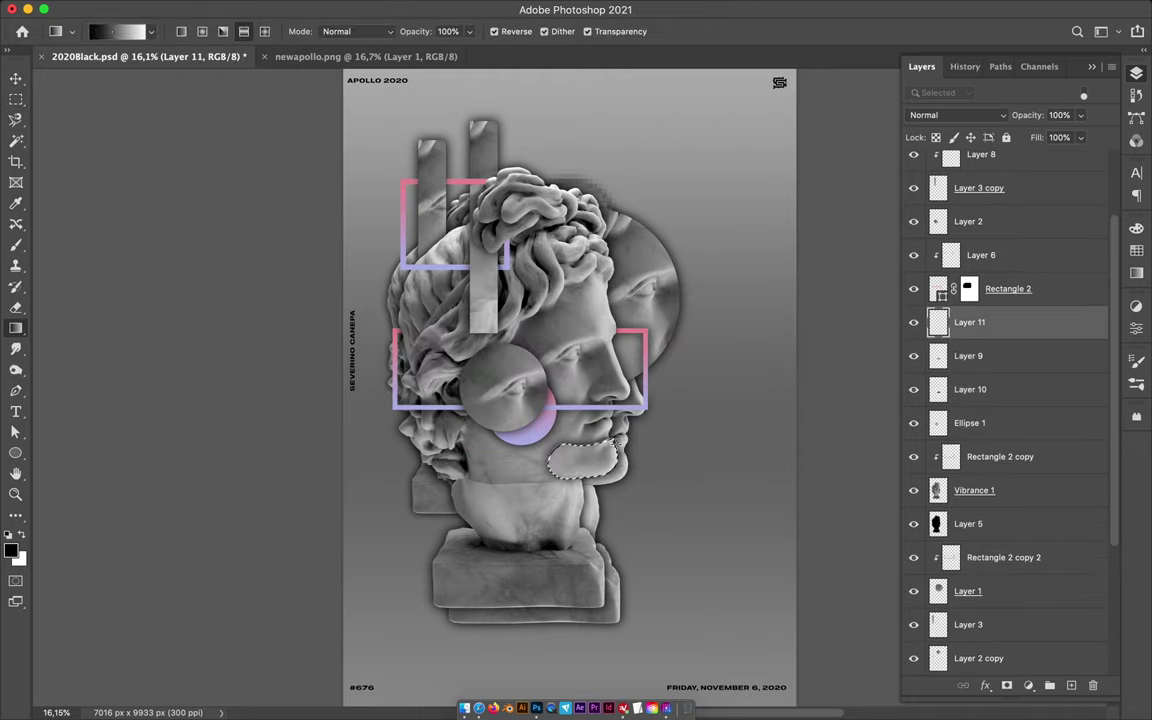
pyautogui.click(110, 31)
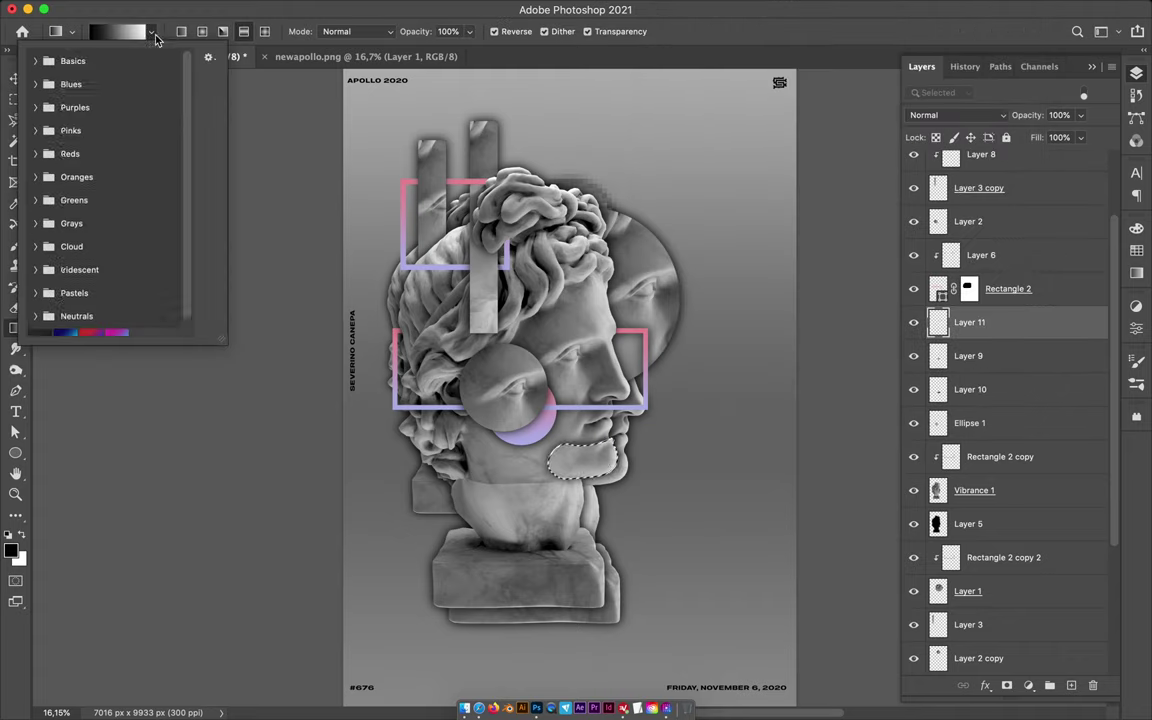
pyautogui.click(699, 108)
pyautogui.click(727, 85)
pyautogui.press('Return')
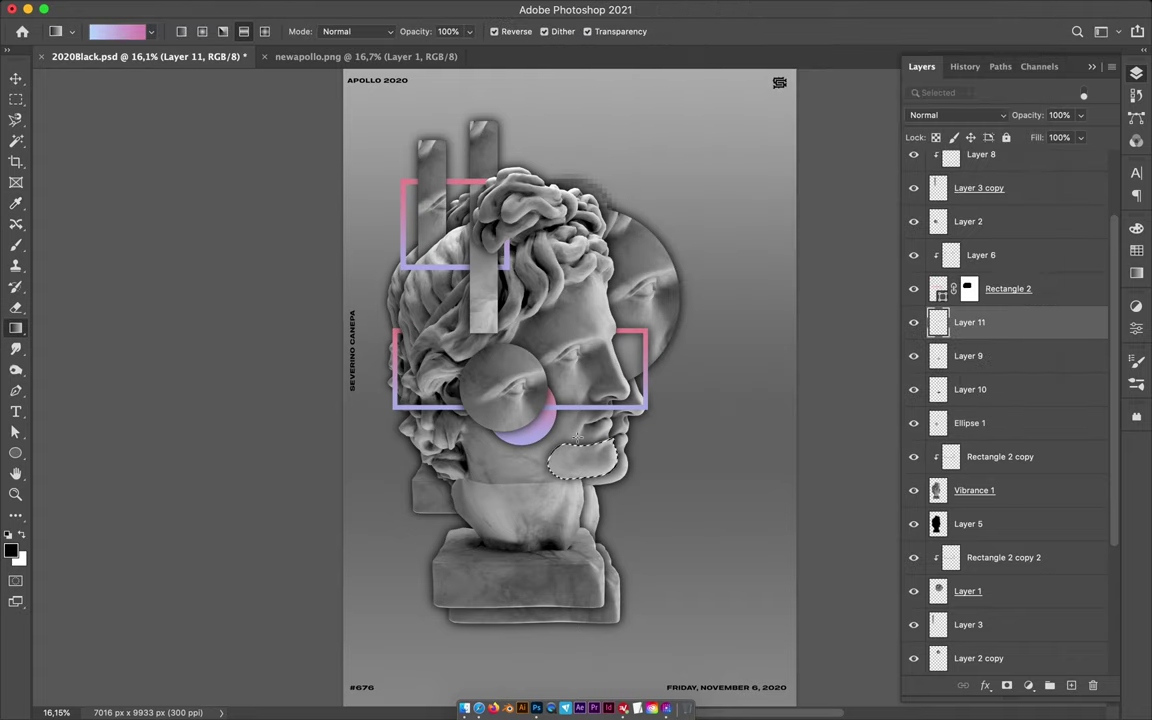
pyautogui.press('v')
pyautogui.moveTo(970, 322); pyautogui.dragTo(970, 372)
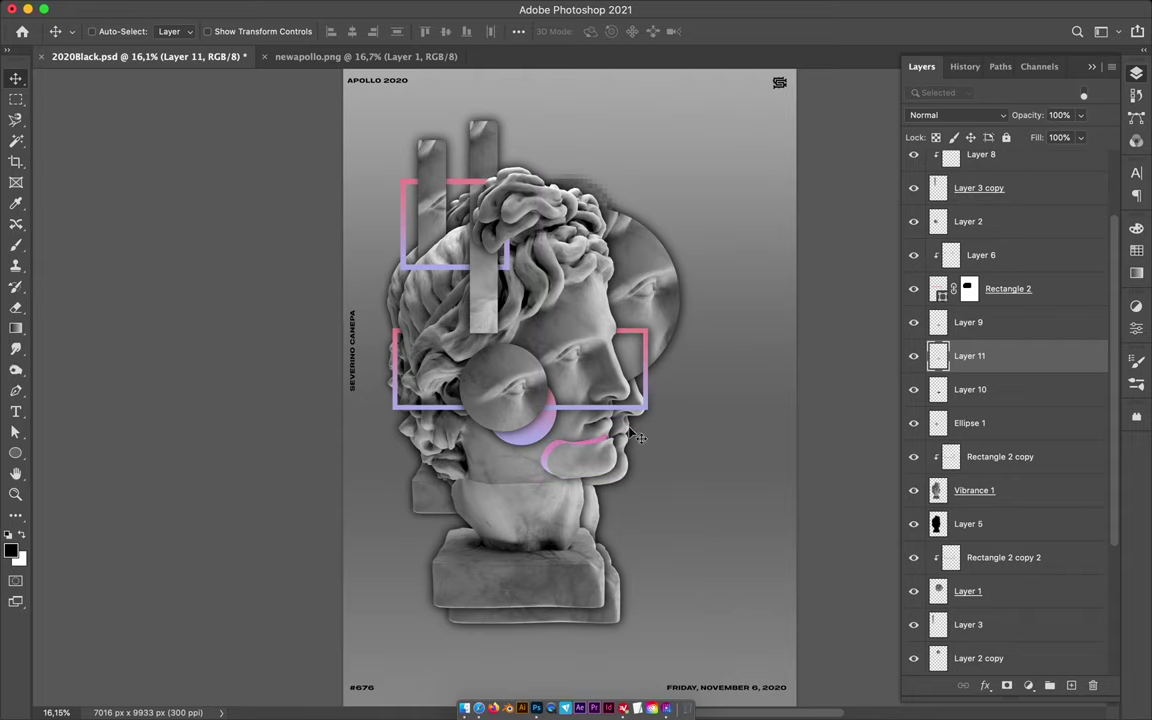
pyautogui.moveTo(970, 355); pyautogui.dragTo(1000, 421)
# Draw a small gradient circle, Ellipse 2, on the pedestal and undo the extra gradient rectangle.
pyautogui.press('u')
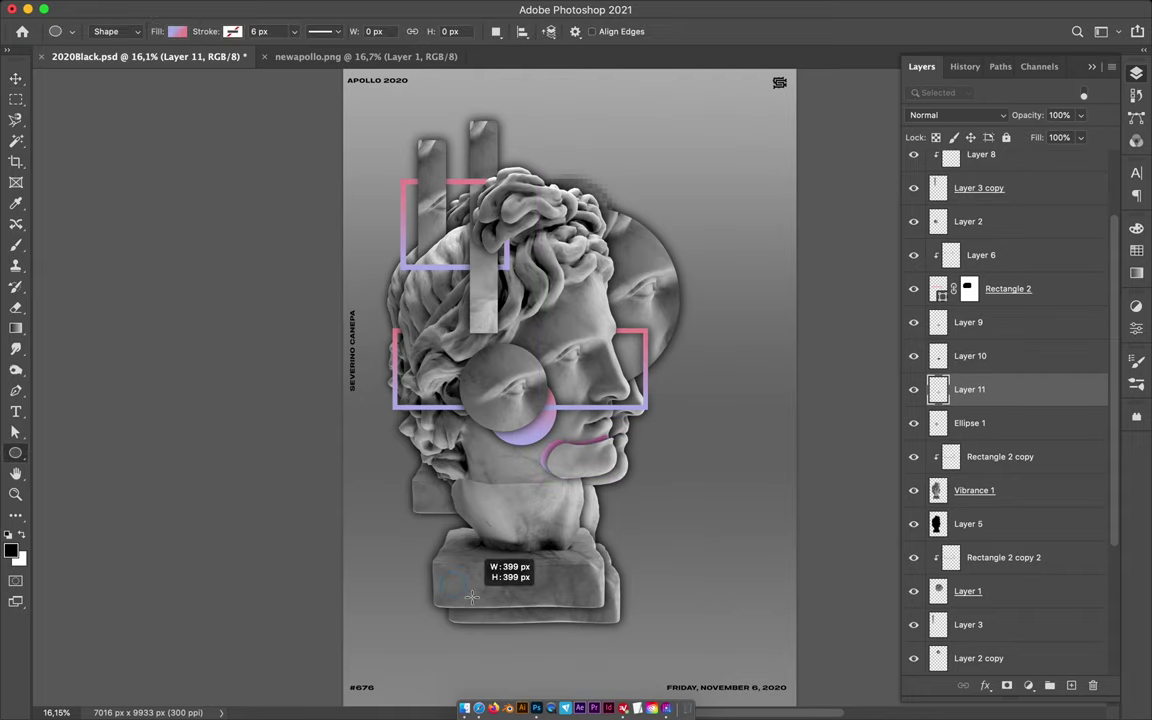
pyautogui.moveTo(472, 597); pyautogui.dragTo(470, 598)
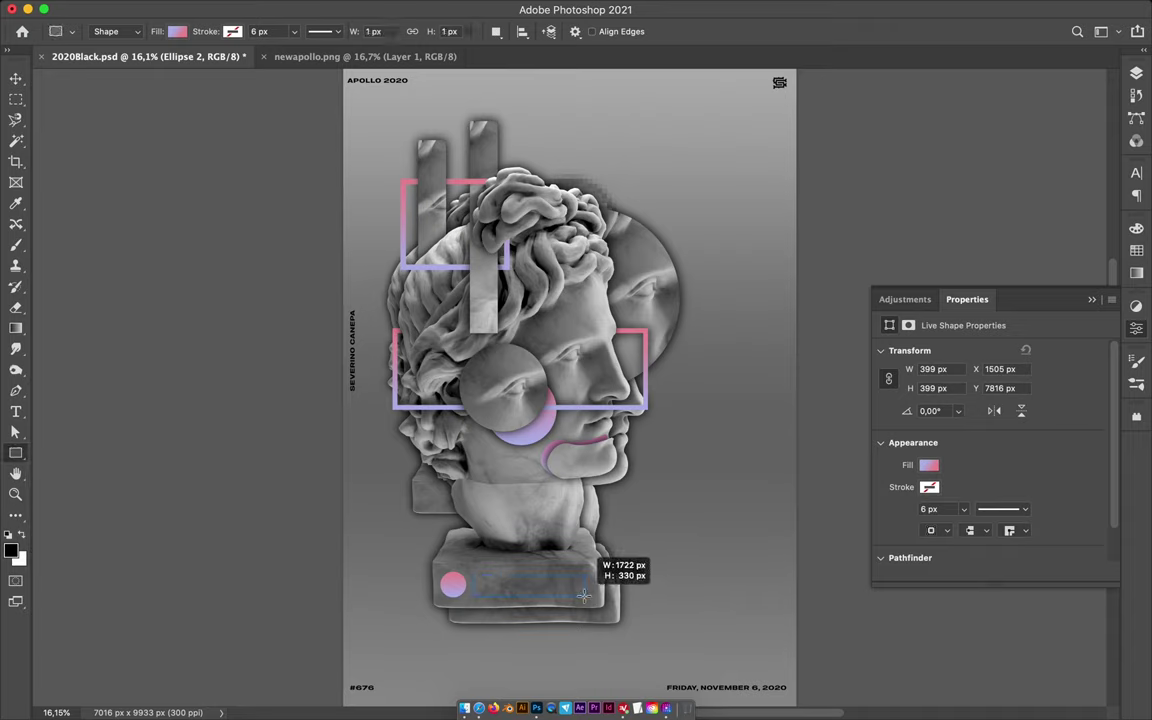
pyautogui.moveTo(584, 596); pyautogui.dragTo(521, 597)
pyautogui.press('v')
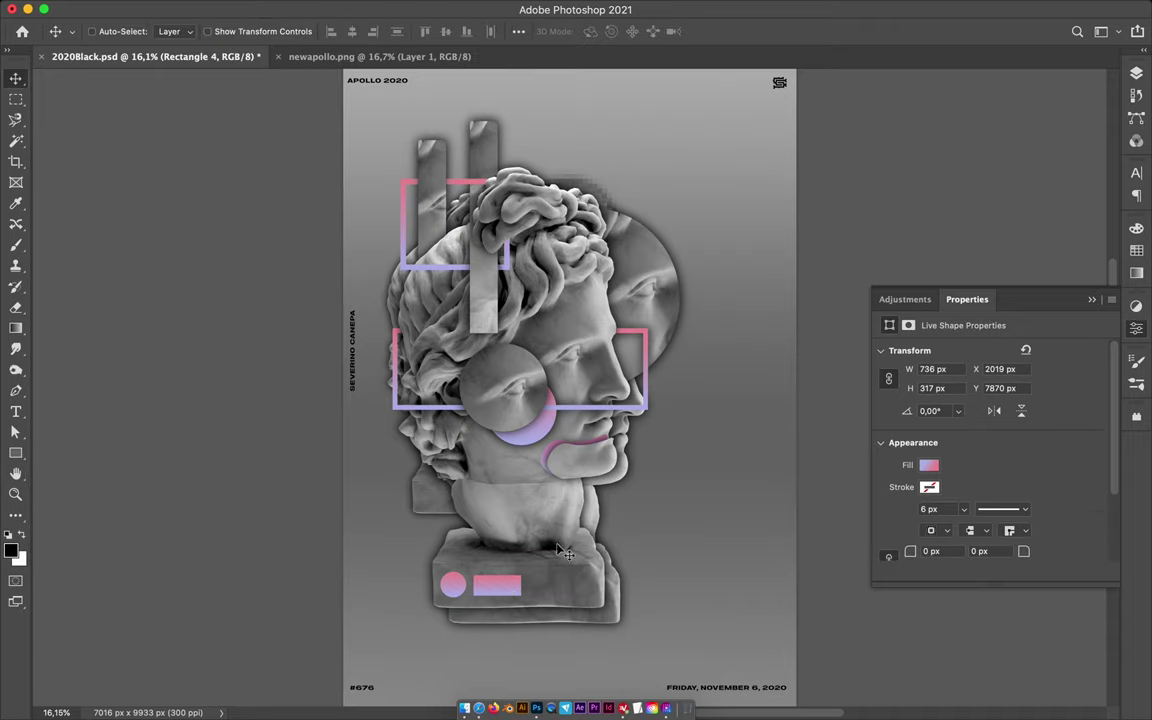
pyautogui.hotkey('ctrl', 'z')
# Draw a wide outlined Rectangle 4 across the bust's neck.
pyautogui.press('u')
pyautogui.moveTo(734, 543); pyautogui.dragTo(733, 543)
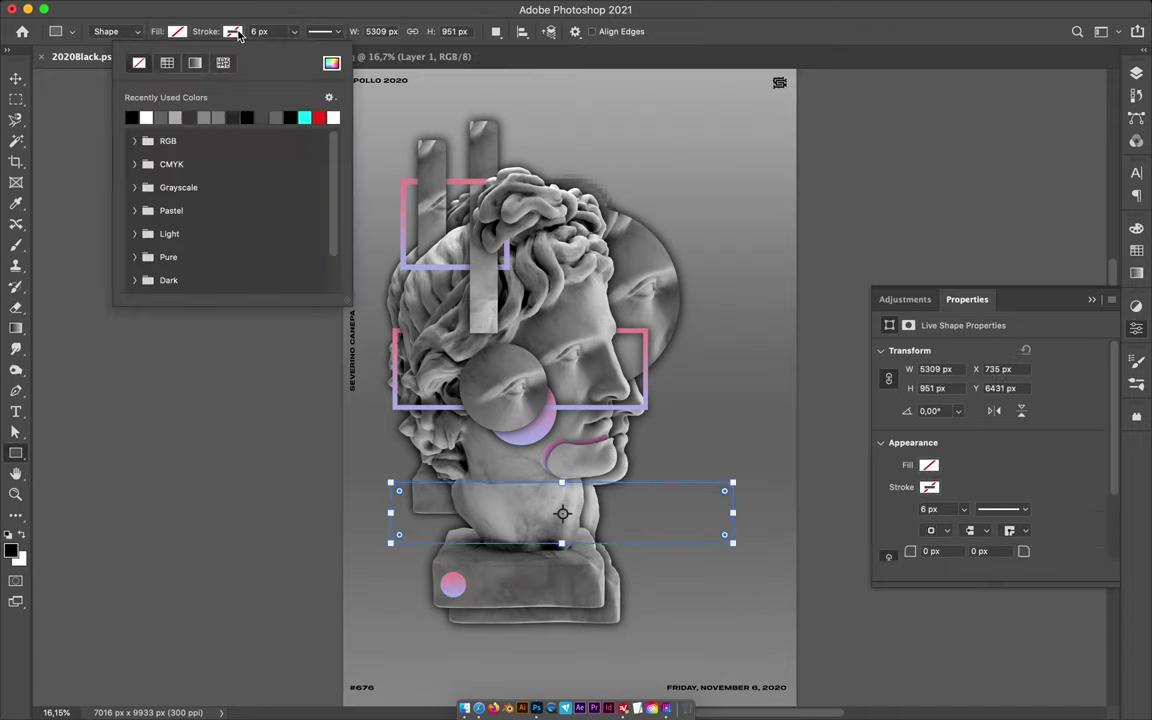
pyautogui.press('v')
pyautogui.press('F7')
# Mask Rectangle 4 with the statue selection filled black so it tucks behind the statue.
pyautogui.click(937, 557)
pyautogui.keyDown('ctrl'); pyautogui.click(937, 557); pyautogui.keyUp('ctrl')
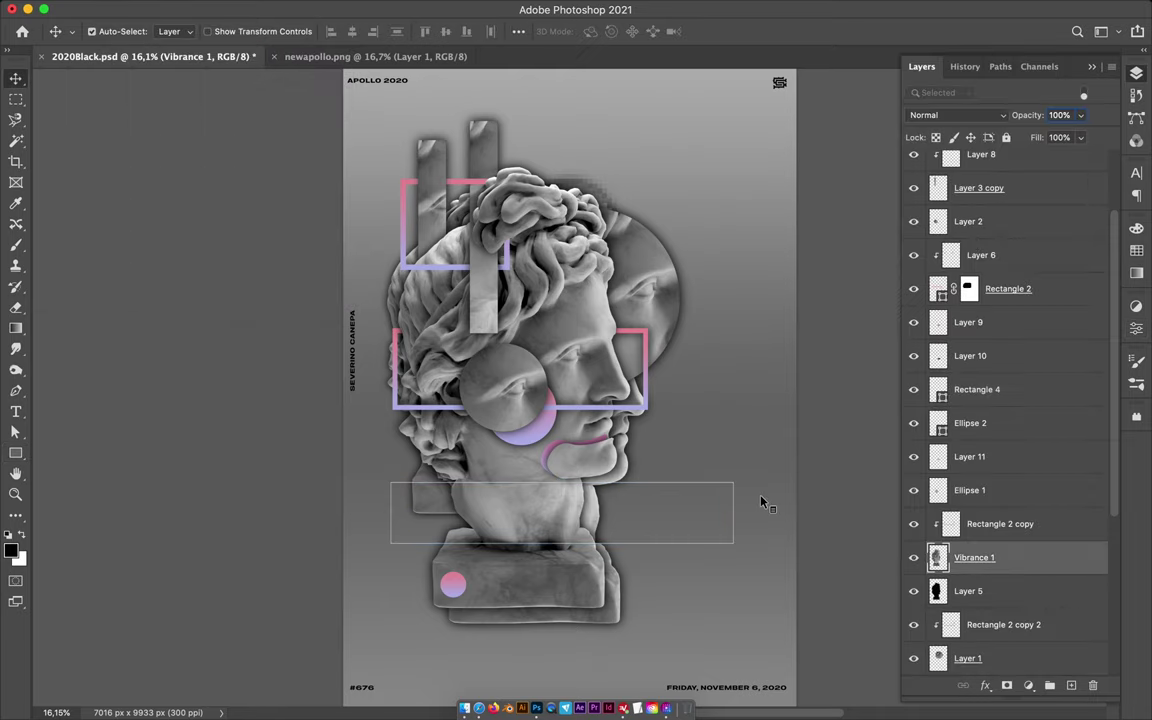
pyautogui.press('m')
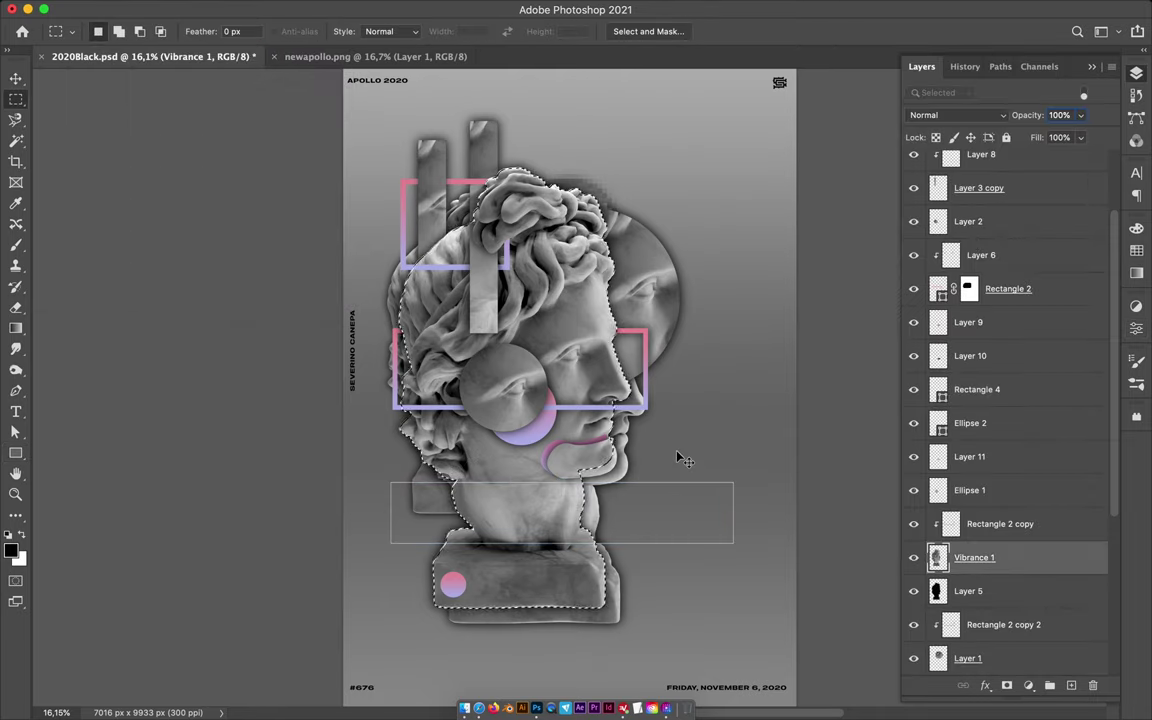
pyautogui.hotkey('ctrl', 'd')
pyautogui.keyDown('ctrl'); pyautogui.click(733, 496); pyautogui.keyUp('ctrl')
pyautogui.click(735, 549)
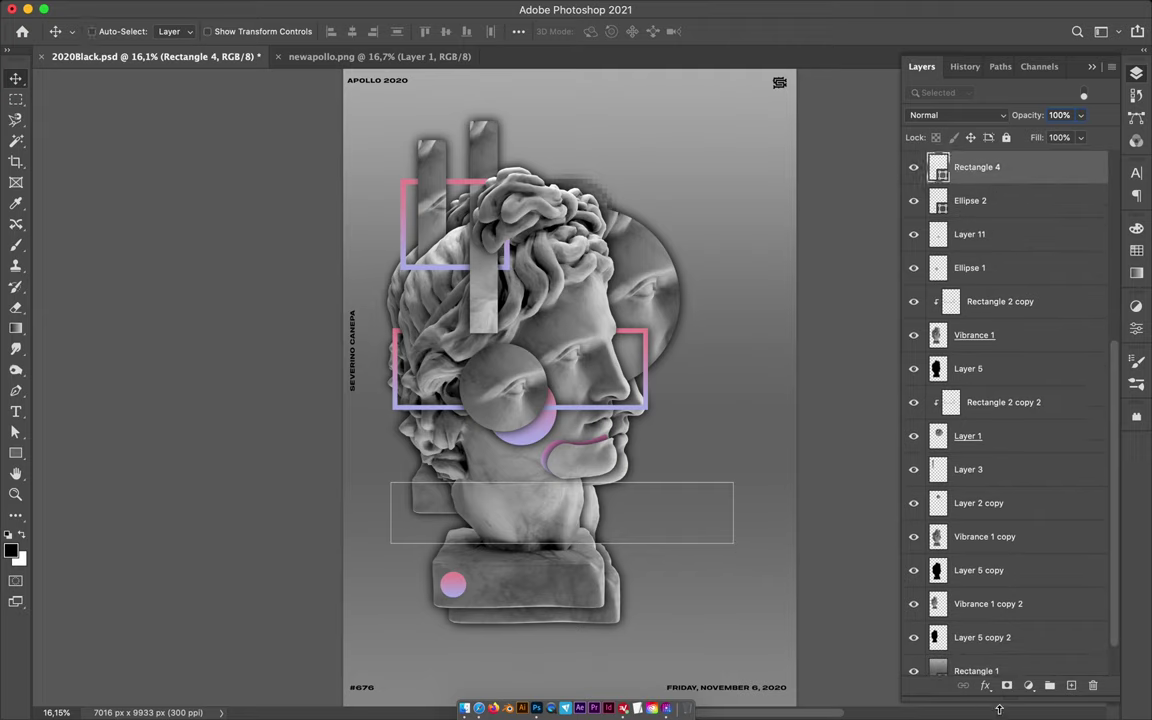
pyautogui.click(1007, 685)
pyautogui.press('b')
pyautogui.hotkey('alt', 'BackSpace')
pyautogui.hotkey('ctrl', 'd')
pyautogui.press('m')
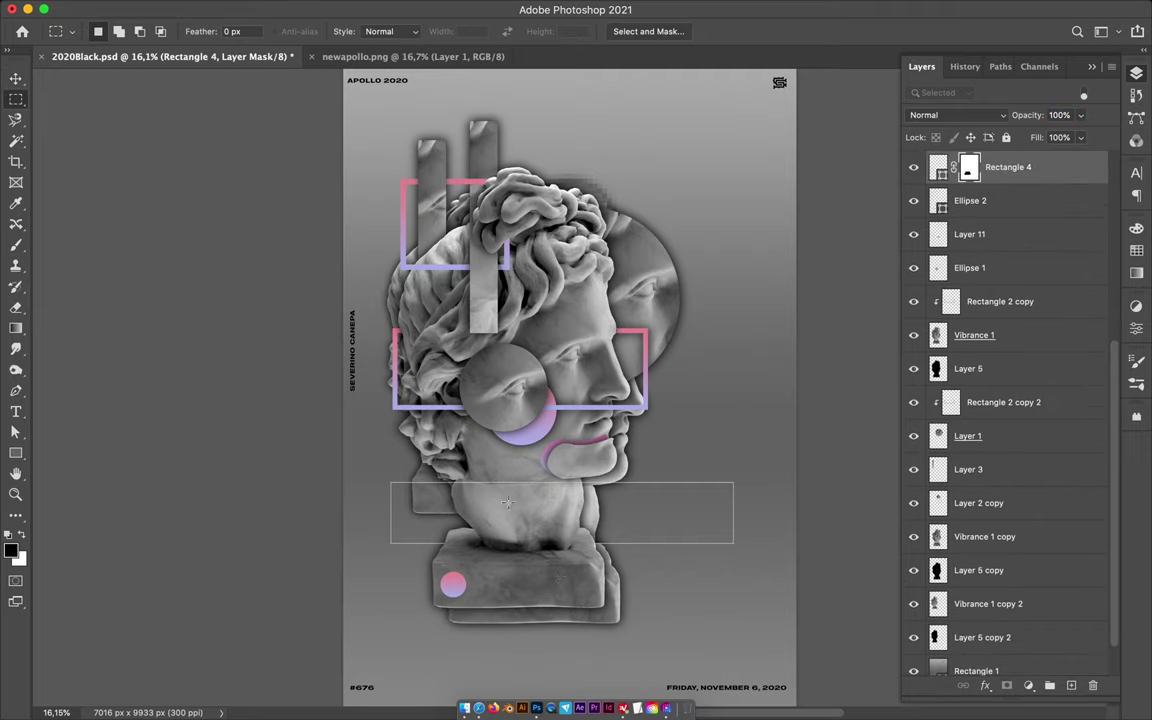
# Draw a tall Rectangle 5 over the face with a 12 px outline and add a mask.
pyautogui.press('u')
pyautogui.moveTo(519, 135); pyautogui.dragTo(662, 455)
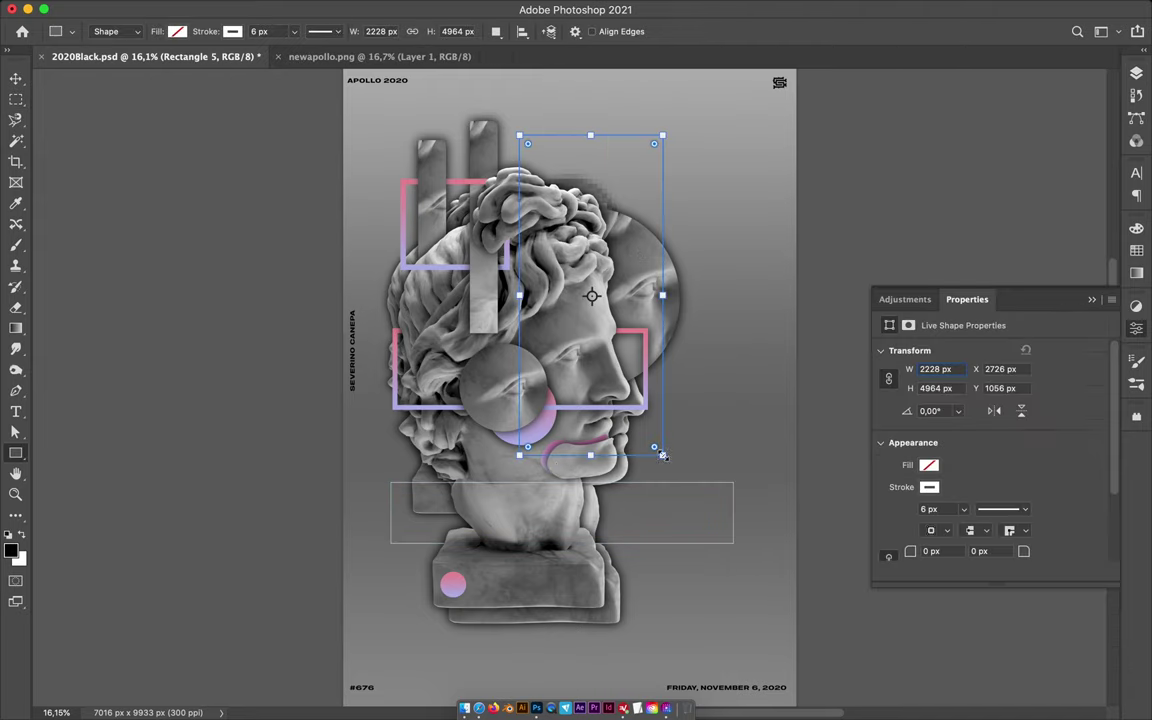
pyautogui.write('12')
pyautogui.press('Return')
pyautogui.press('v')
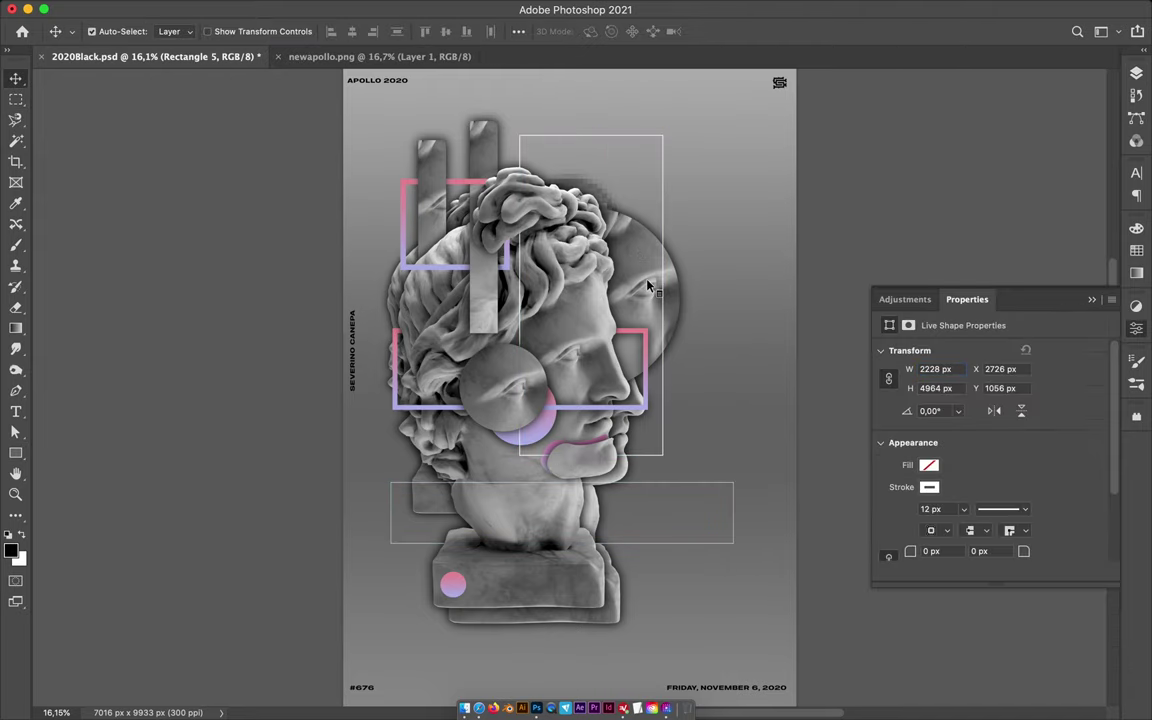
pyautogui.press('F7')
pyautogui.press('b')
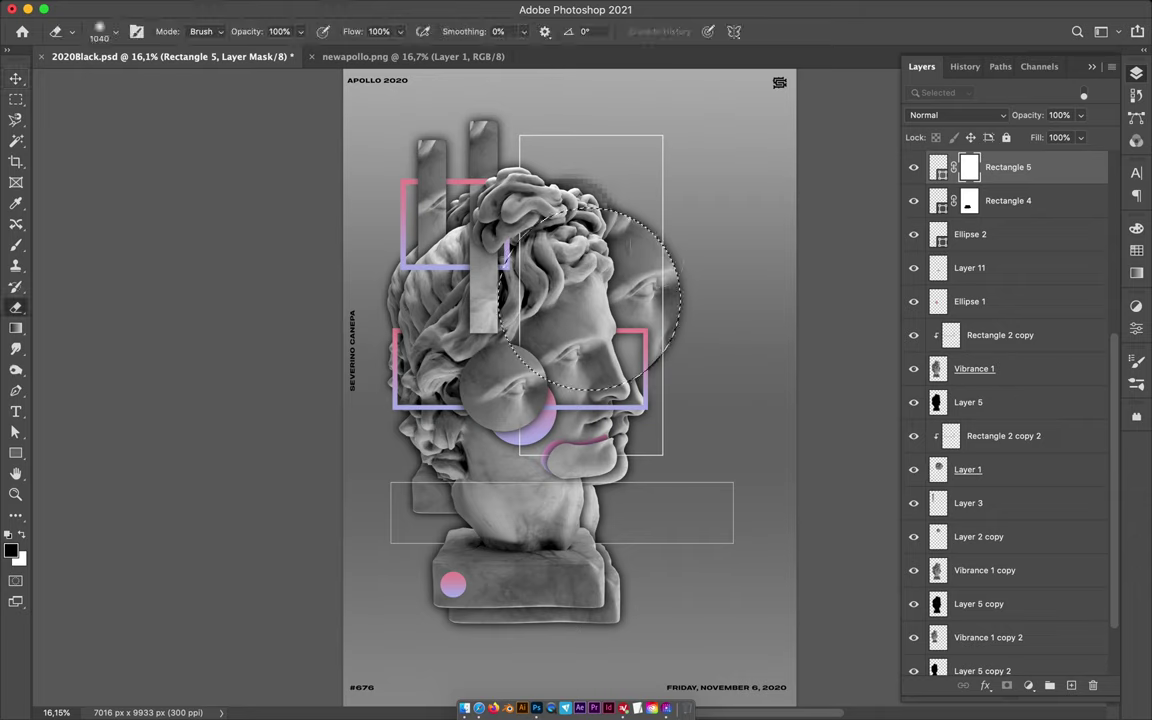
pyautogui.press('m')
# Draw a small outlined Rectangle 6 in the hair.
pyautogui.press('u')
pyautogui.moveTo(432, 282); pyautogui.dragTo(468, 313)
pyautogui.press('v')
pyautogui.scroll(2, 517, 240)
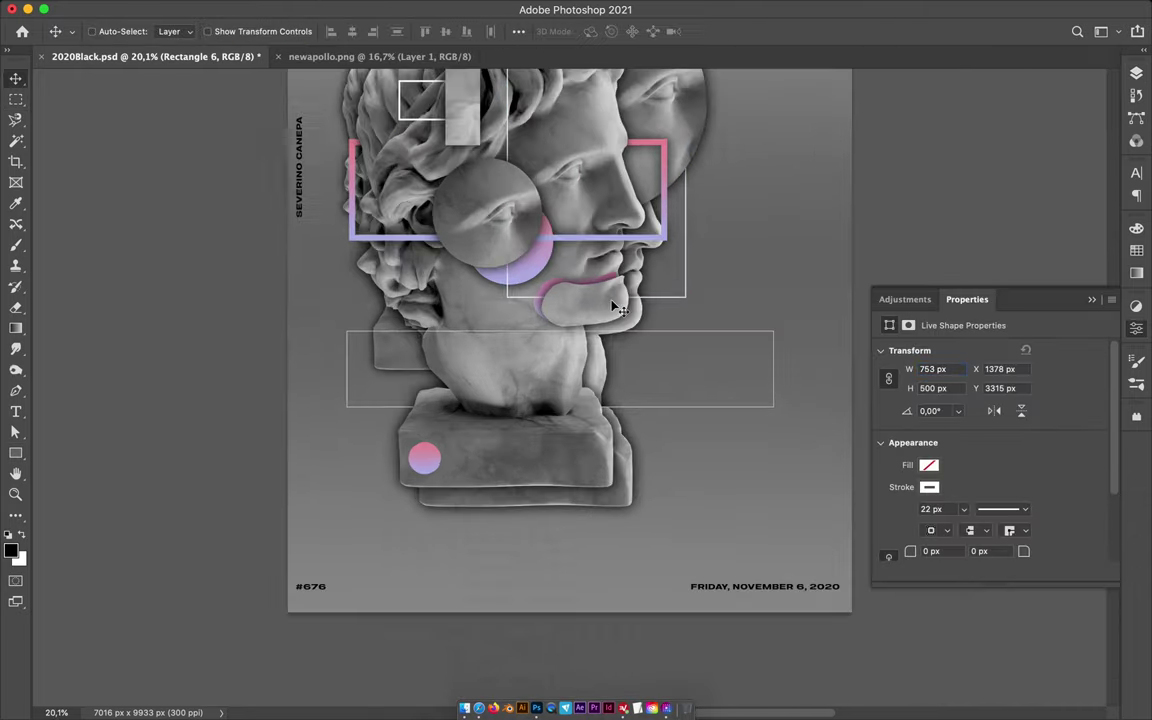
pyautogui.scroll(3, 500, 263)
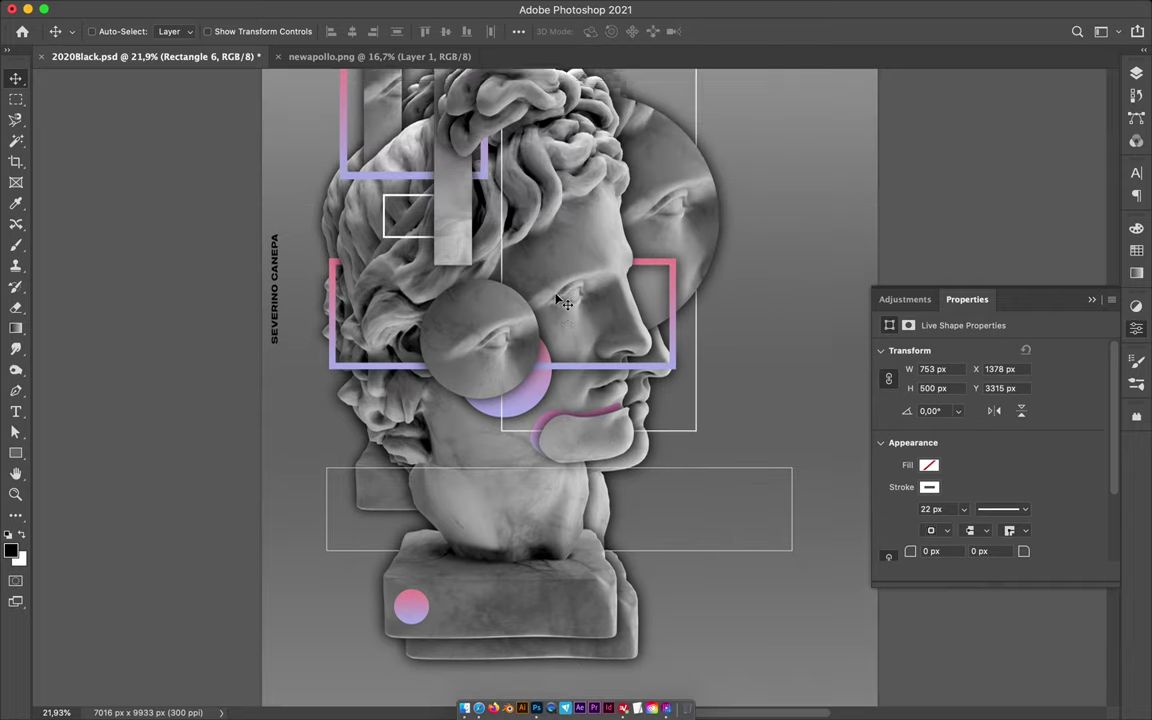
# Draw a wide 3380 × 363 px outlined Rectangle 7 across the pedestal.
pyautogui.press('u')
pyautogui.moveTo(365, 509); pyautogui.dragTo(660, 538)
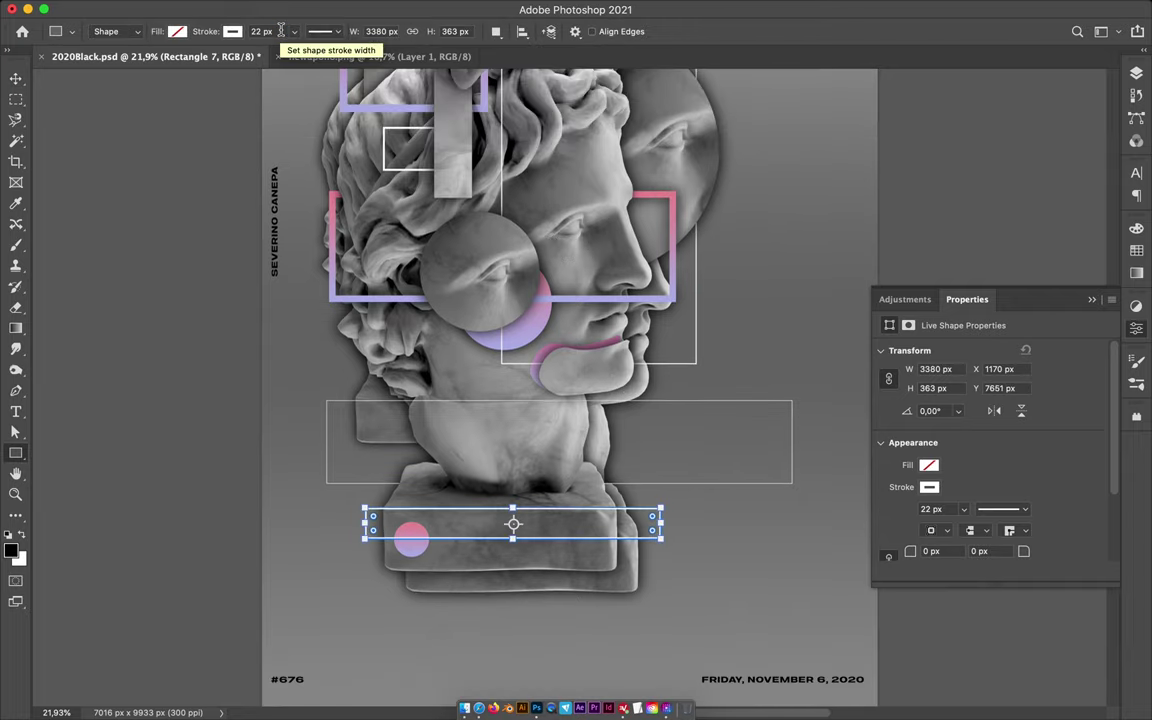
pyautogui.press('v')
pyautogui.press('F7')
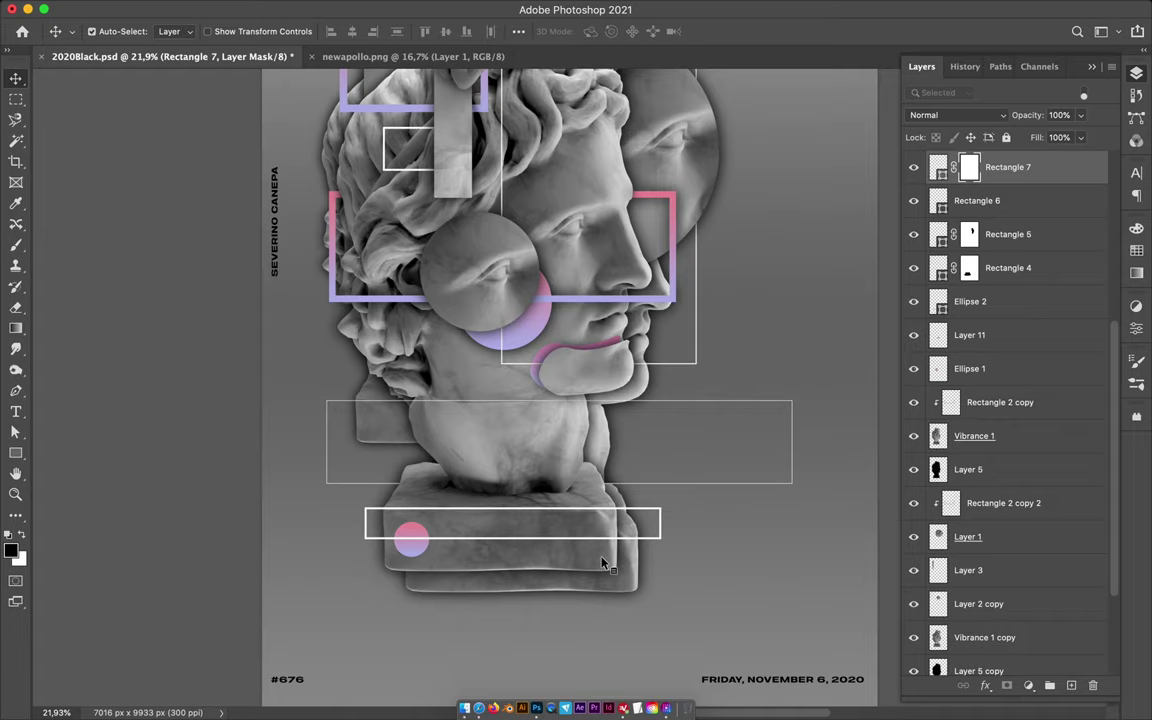
# Mask Rectangle 7 using the statue selection so the band hides behind the statue.
pyautogui.click(975, 436)
pyautogui.click(938, 167)
pyautogui.keyDown('super'); pyautogui.click(938, 436); pyautogui.keyUp('super')
pyautogui.press('b')
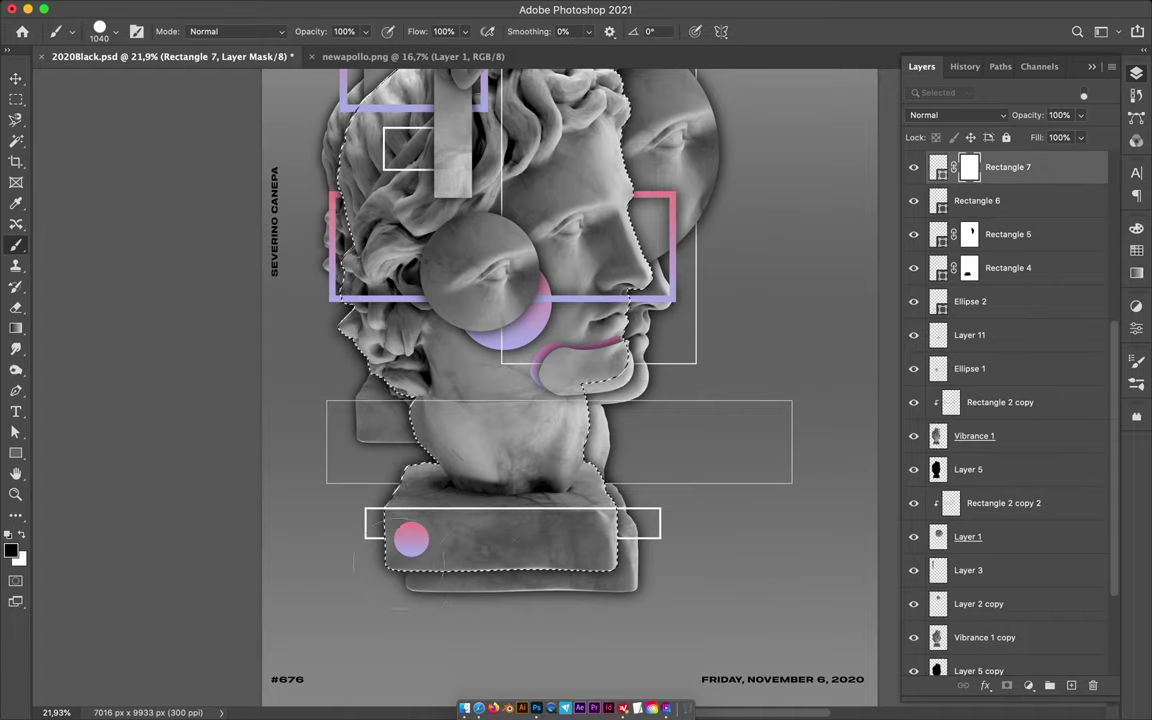
pyautogui.moveTo(411, 538); pyautogui.dragTo(617, 538)
pyautogui.press('super+d')
pyautogui.press('m')
pyautogui.scroll(-3, 679, 601)
pyautogui.scroll(4, 560, 400)
# Draw a tiny 73 px outlined Rectangle 8 on the neck.
pyautogui.press('u')
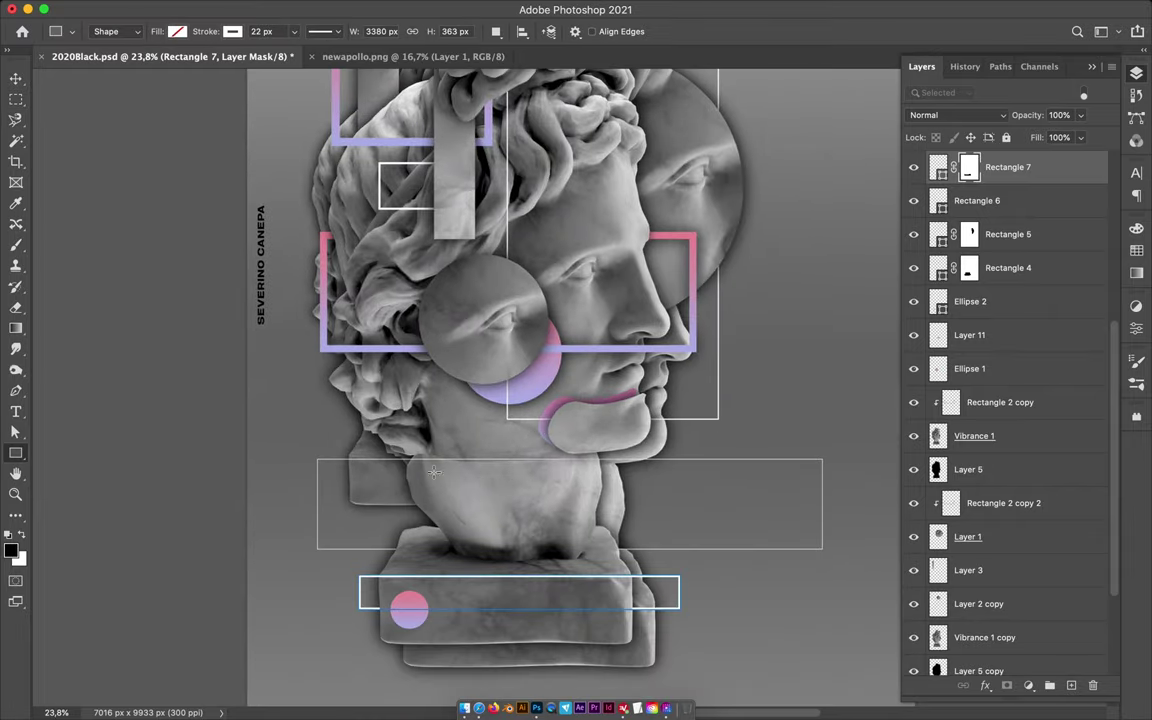
pyautogui.moveTo(428, 466); pyautogui.dragTo(435, 471)
pyautogui.scroll(2, 435, 471)
pyautogui.scroll(2, 378, 507)
# Set the Pen tool to Shape mode with a 32 px stroke.
pyautogui.press('a')
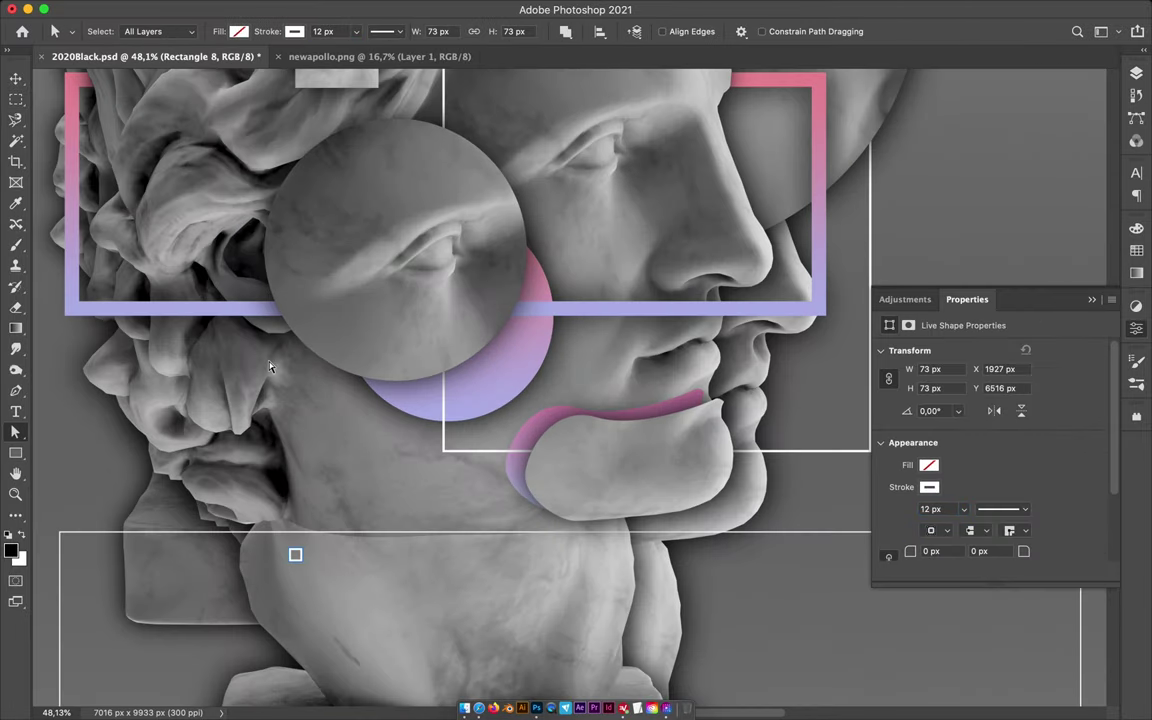
pyautogui.press('v')
pyautogui.scroll(1, 276, 370)
pyautogui.scroll(-3, 599, 494)
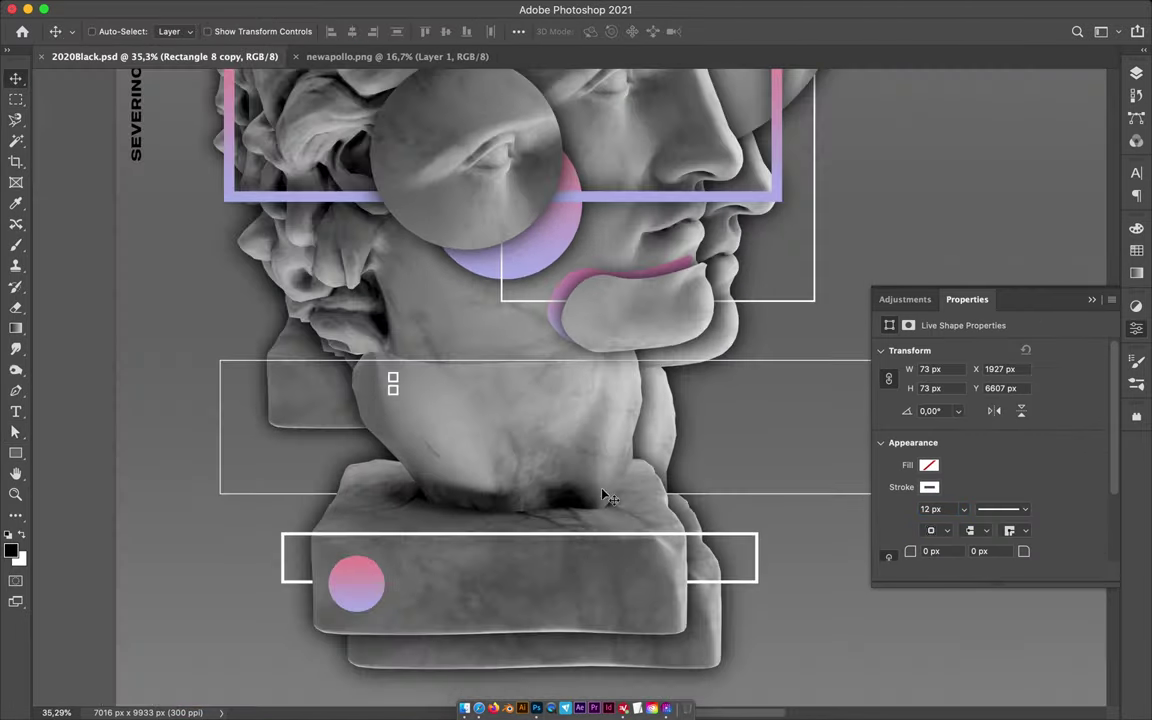
pyautogui.scroll(-2, 599, 530)
pyautogui.press('p')
pyautogui.click(115, 31)
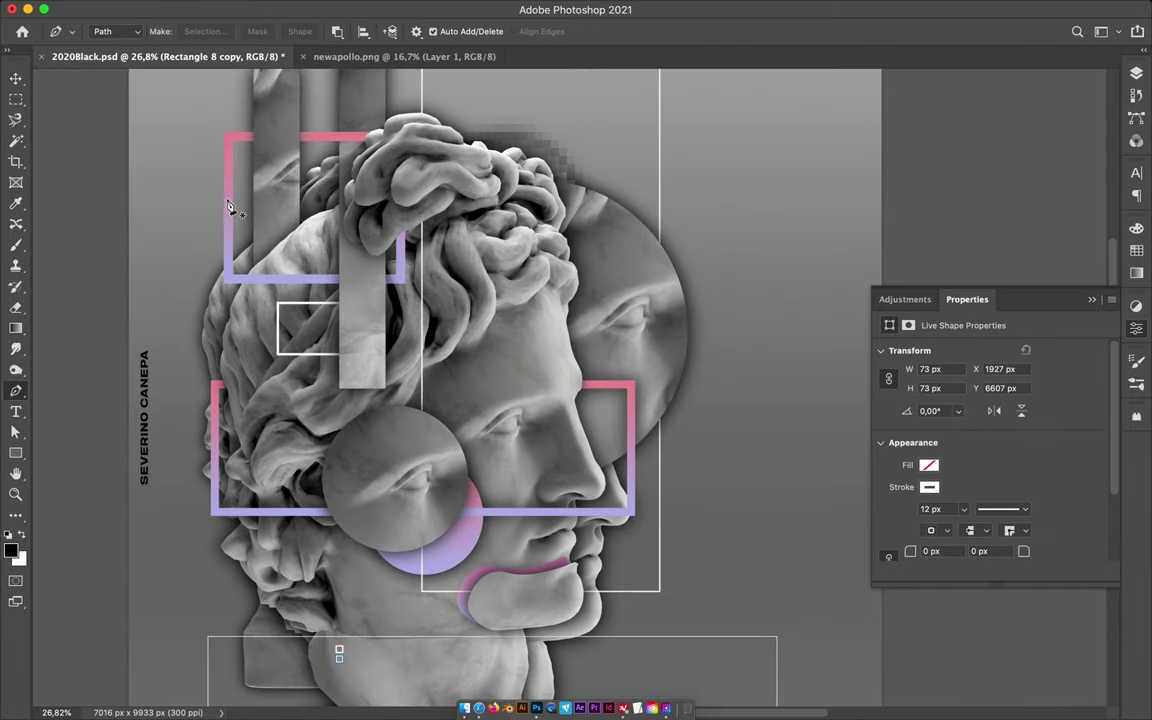
pyautogui.write('a')
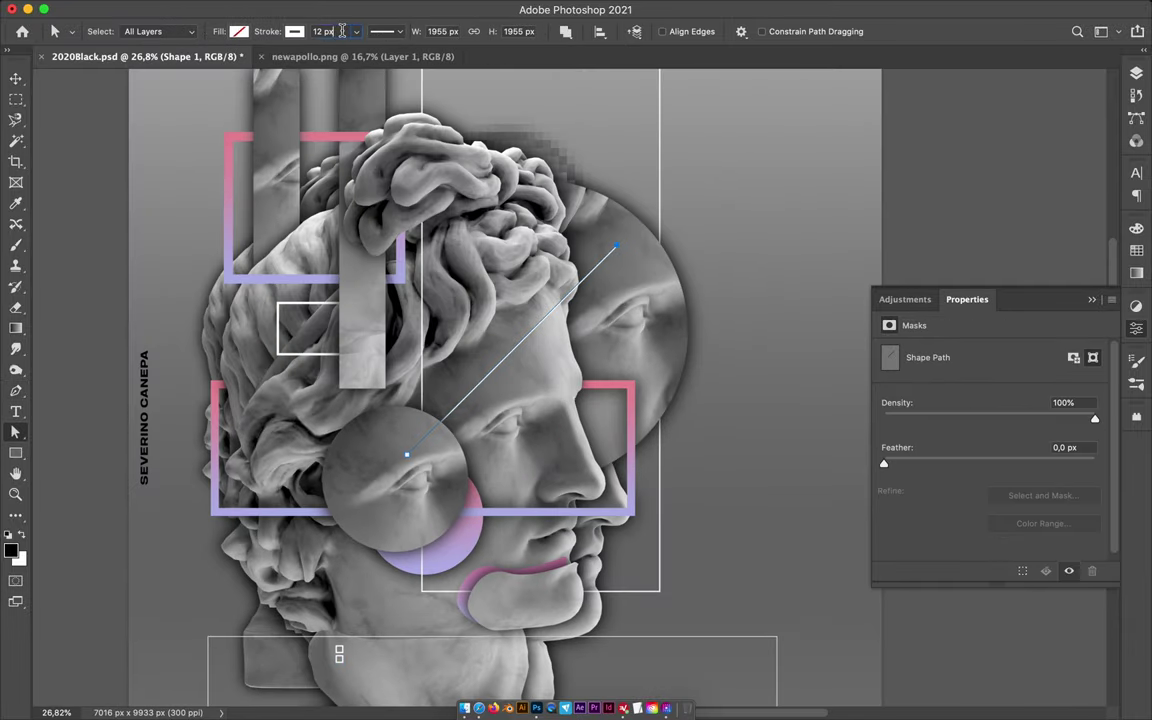
pyautogui.write('32')
pyautogui.press('Return')
pyautogui.press('v')
# Draw a white diagonal line at the upper-left frame.
pyautogui.scroll(-2, 574, 621)
pyautogui.press('p')
pyautogui.click(372, 332)
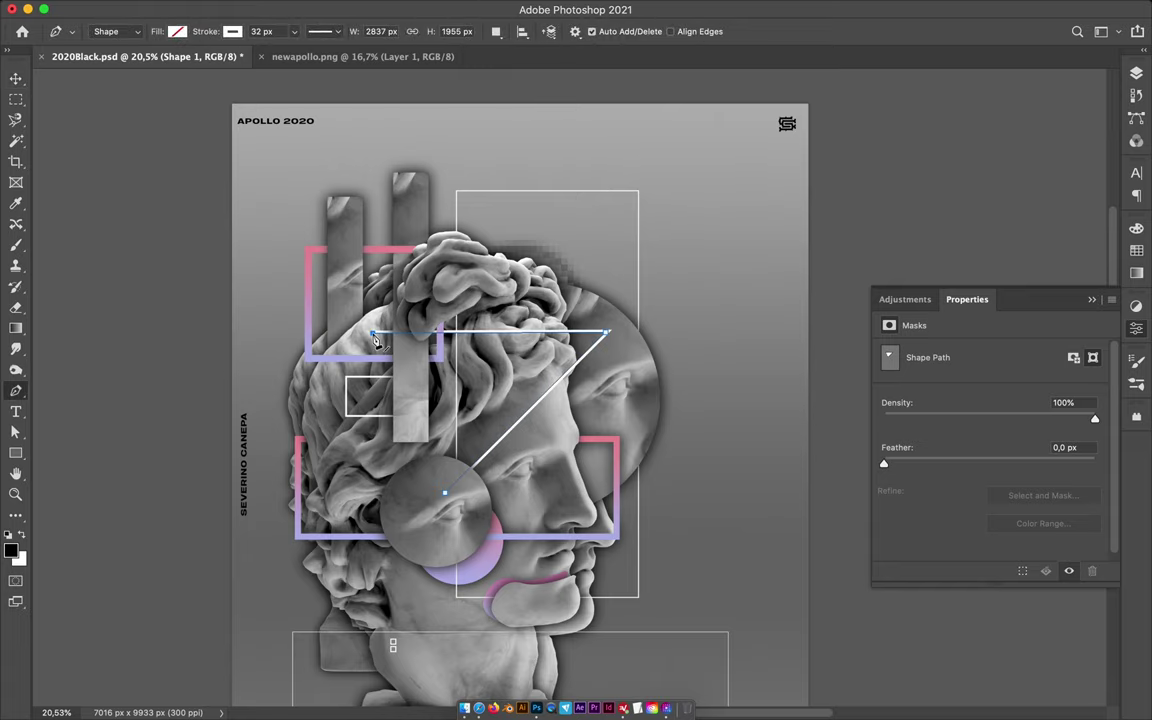
pyautogui.click(297, 251)
pyautogui.press('a')
pyautogui.click(294, 31)
pyautogui.click(301, 113)
pyautogui.click(294, 31)
pyautogui.click(193, 113)
# Move the line layer near the top of the stack and mask it behind the hair.
pyautogui.press('v')
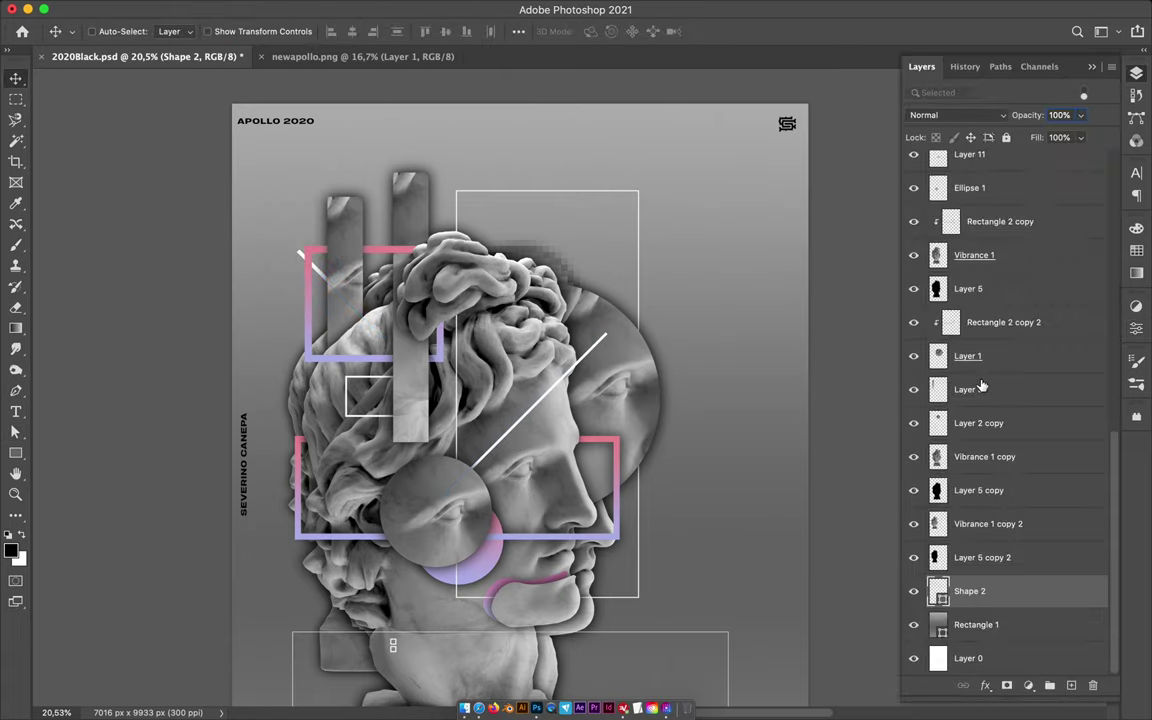
pyautogui.press('F7')
pyautogui.moveTo(975, 176)
pyautogui.mouseDown()
pyautogui.moveTo(958, 478)
pyautogui.moveTo(980, 188)
pyautogui.mouseUp()
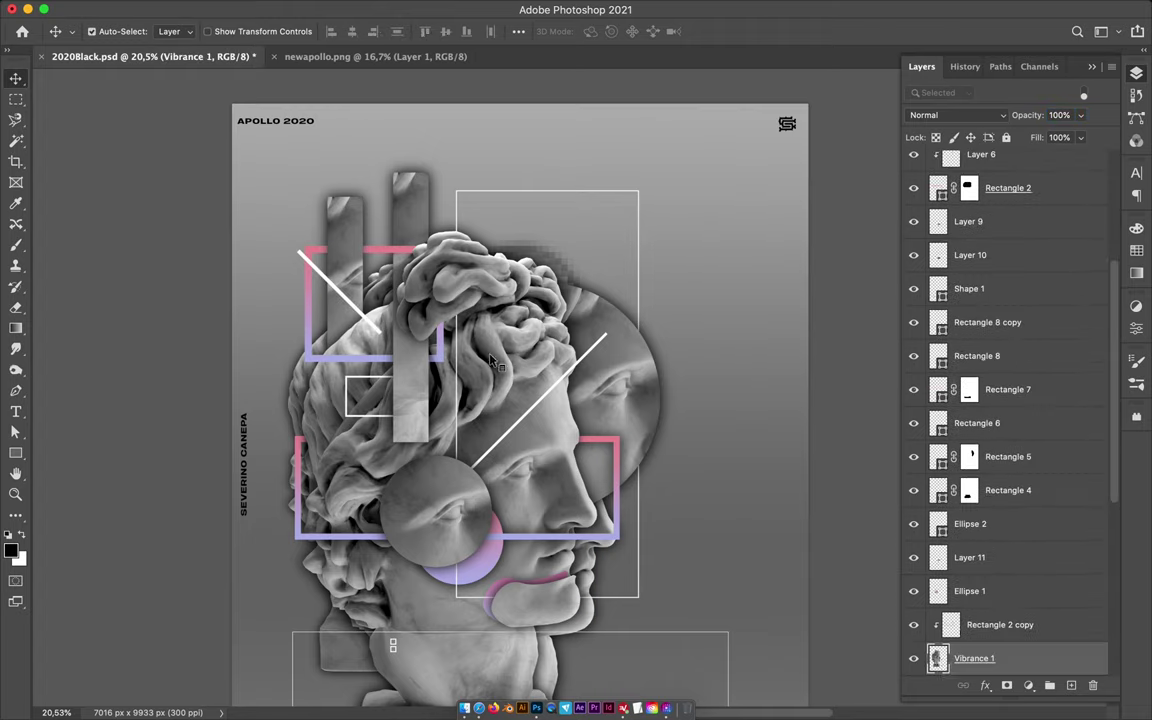
pyautogui.click(969, 220)
pyautogui.click(1000, 254)
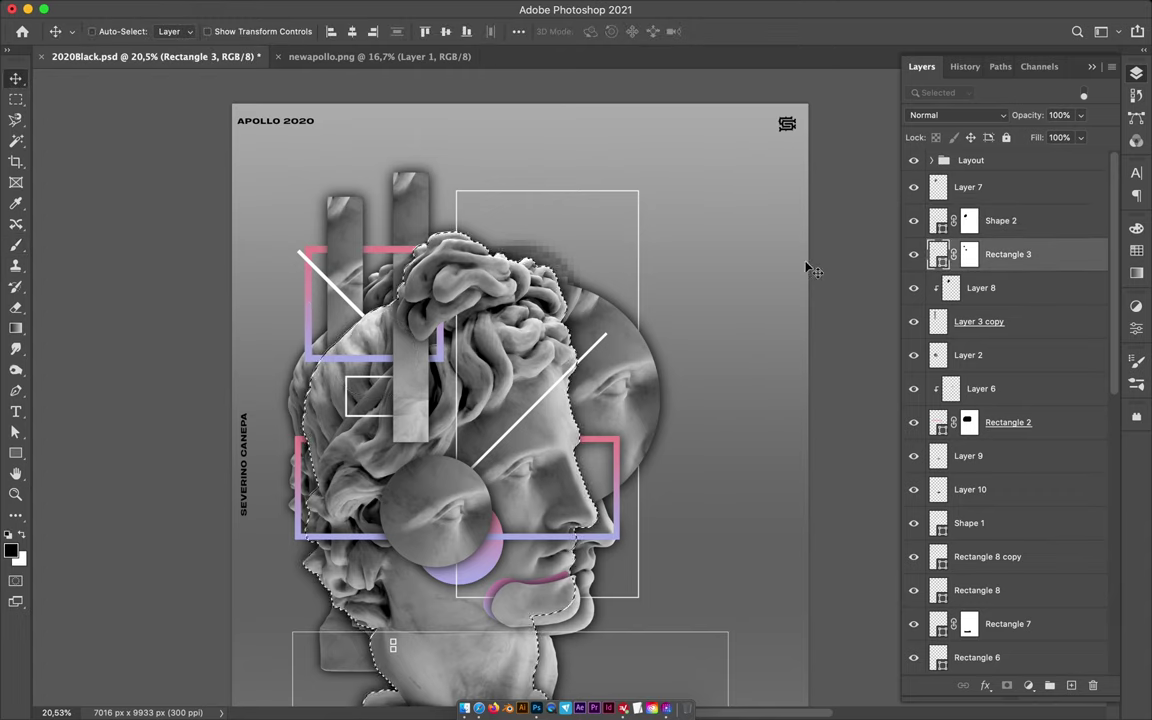
pyautogui.click(969, 220)
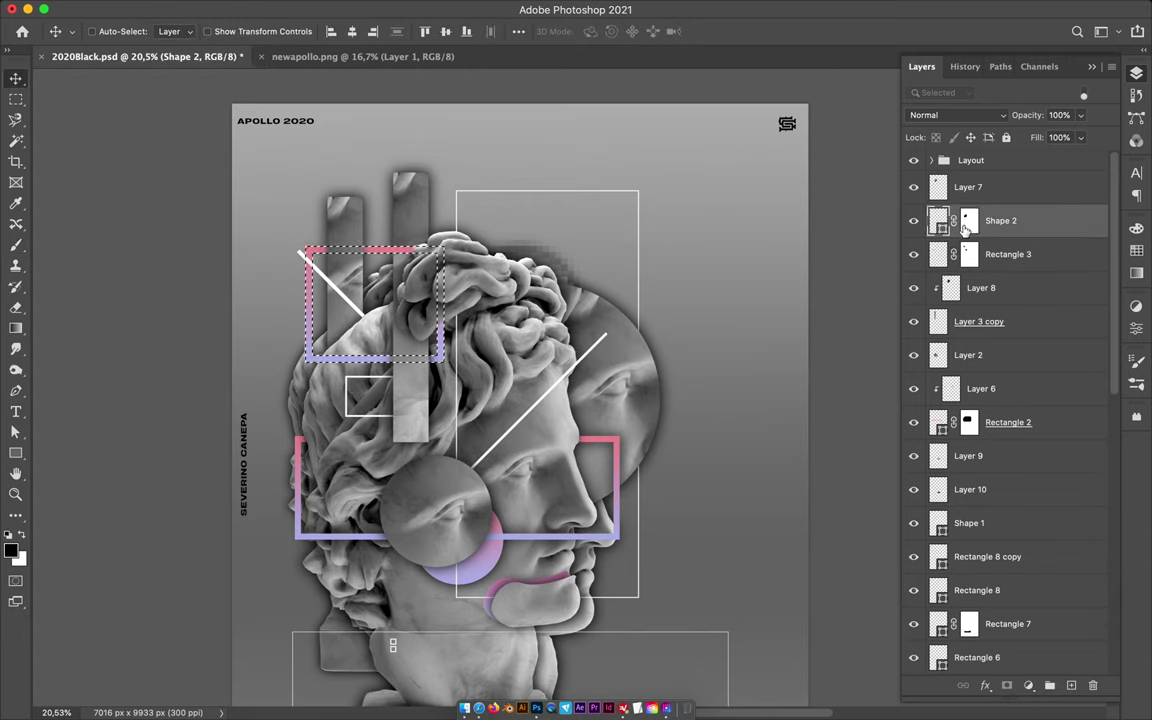
pyautogui.press('b')
# Draw a second white diagonal line jutting below the plinth.
pyautogui.scroll(-5, 520, 400)
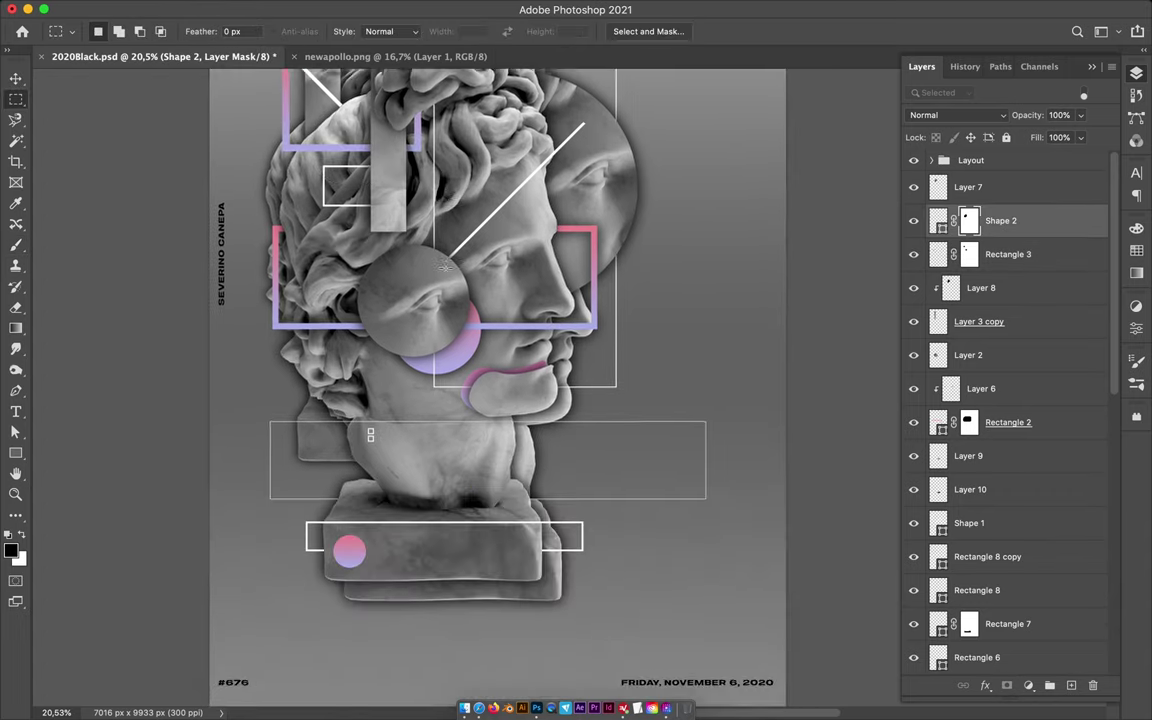
pyautogui.press('v')
pyautogui.scroll(-5, 1000, 450)
pyautogui.click(975, 570)
pyautogui.click(1000, 637)
pyautogui.press('u')
pyautogui.moveTo(512, 516); pyautogui.dragTo(570, 574)
pyautogui.press('a')
pyautogui.click(294, 31)
pyautogui.click(338, 27)
# Draw a tall no-fill outlined Rectangle 9 over the right side of the bust.
pyautogui.hotkey('ctrl', '0')
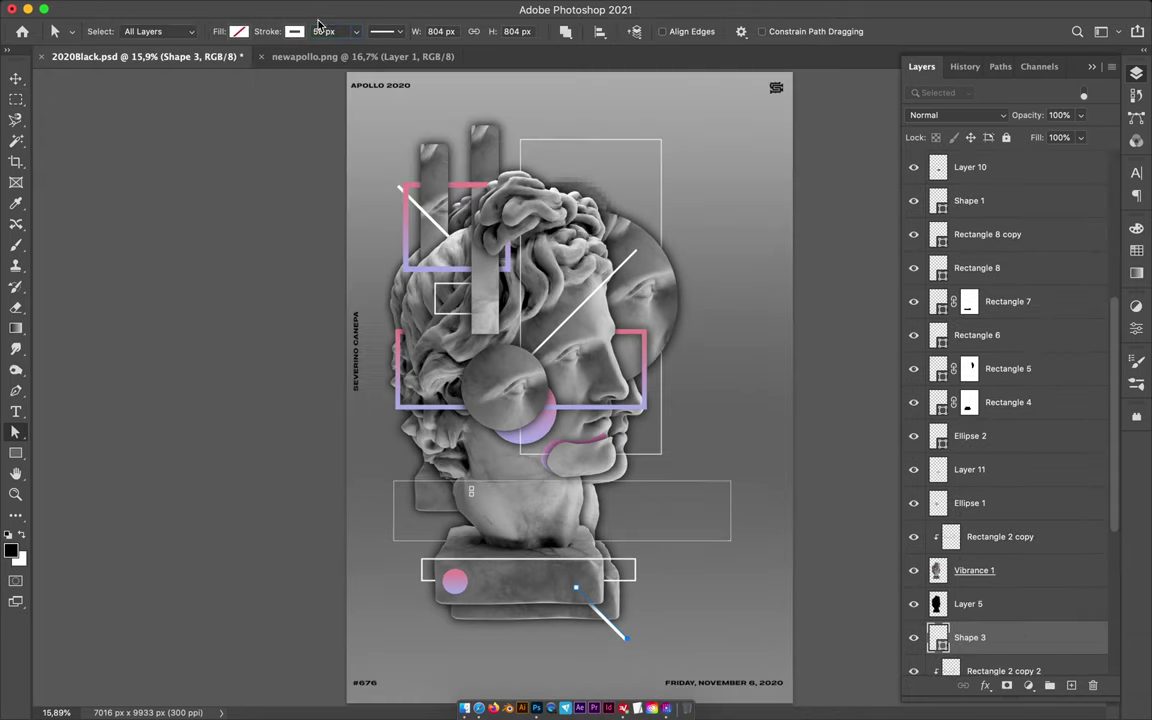
pyautogui.scroll(5, 1000, 400)
pyautogui.press('u')
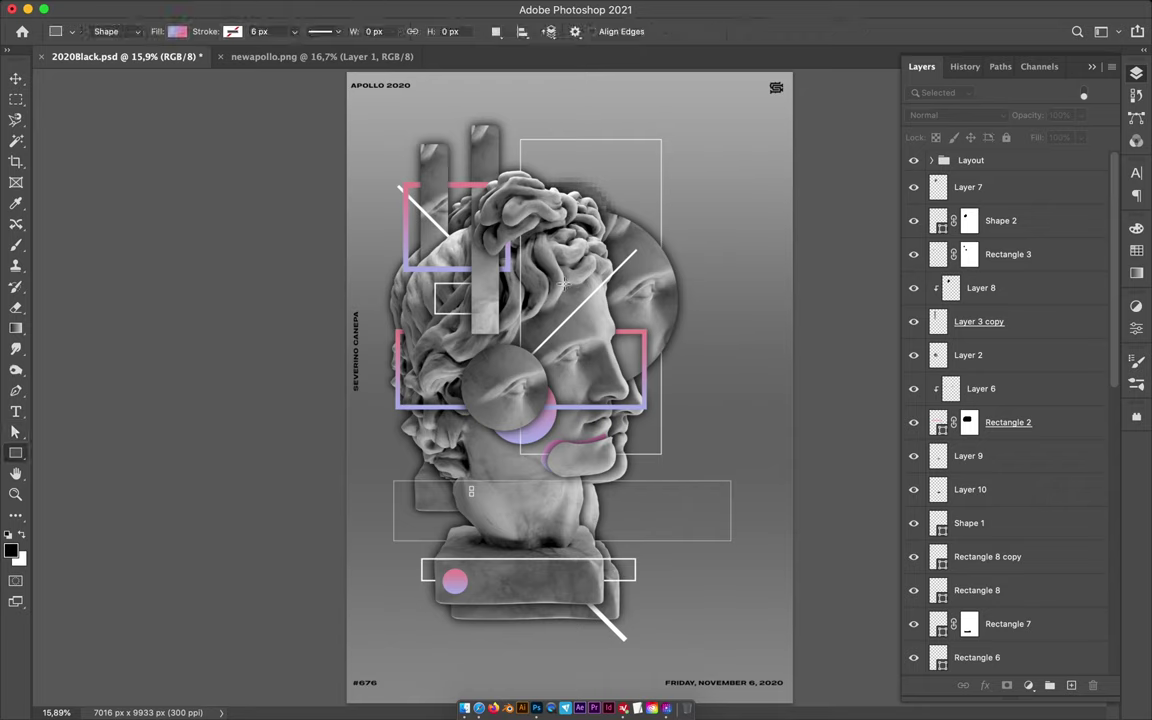
pyautogui.moveTo(562, 280); pyautogui.dragTo(759, 594)
pyautogui.click(232, 31)
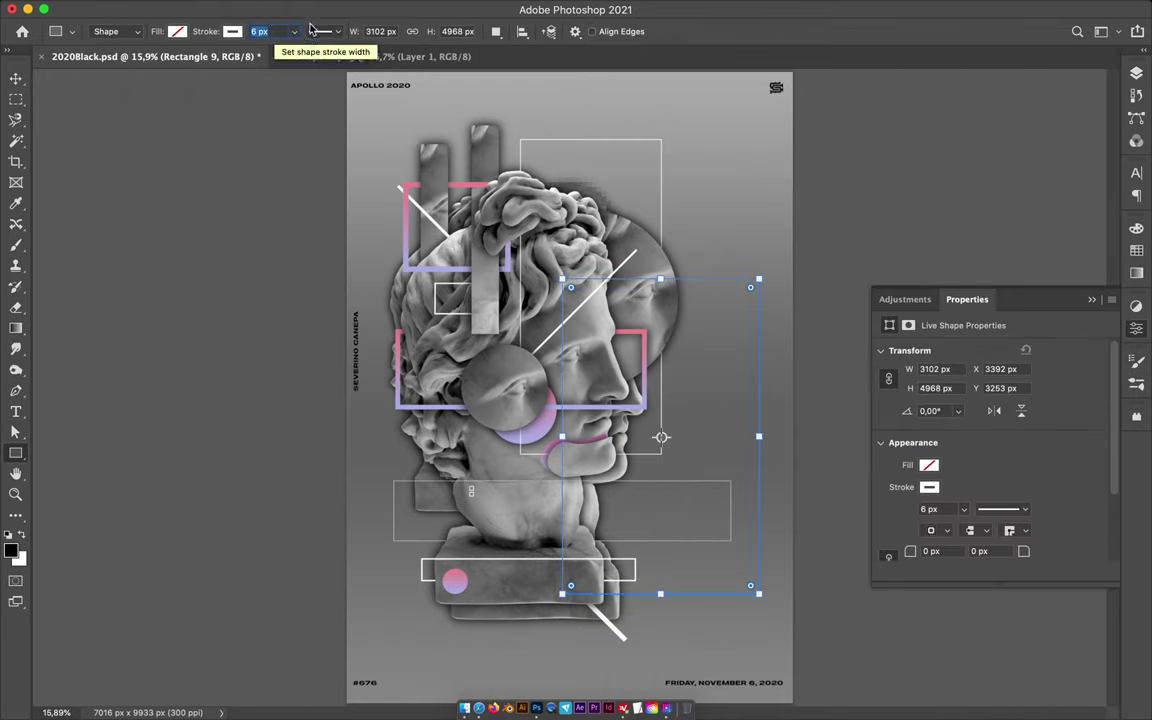
# Commit Rectangle 9 and find its layer in the Layers panel.
pyautogui.press('a')
pyautogui.click(628, 228)
pyautogui.press('v')
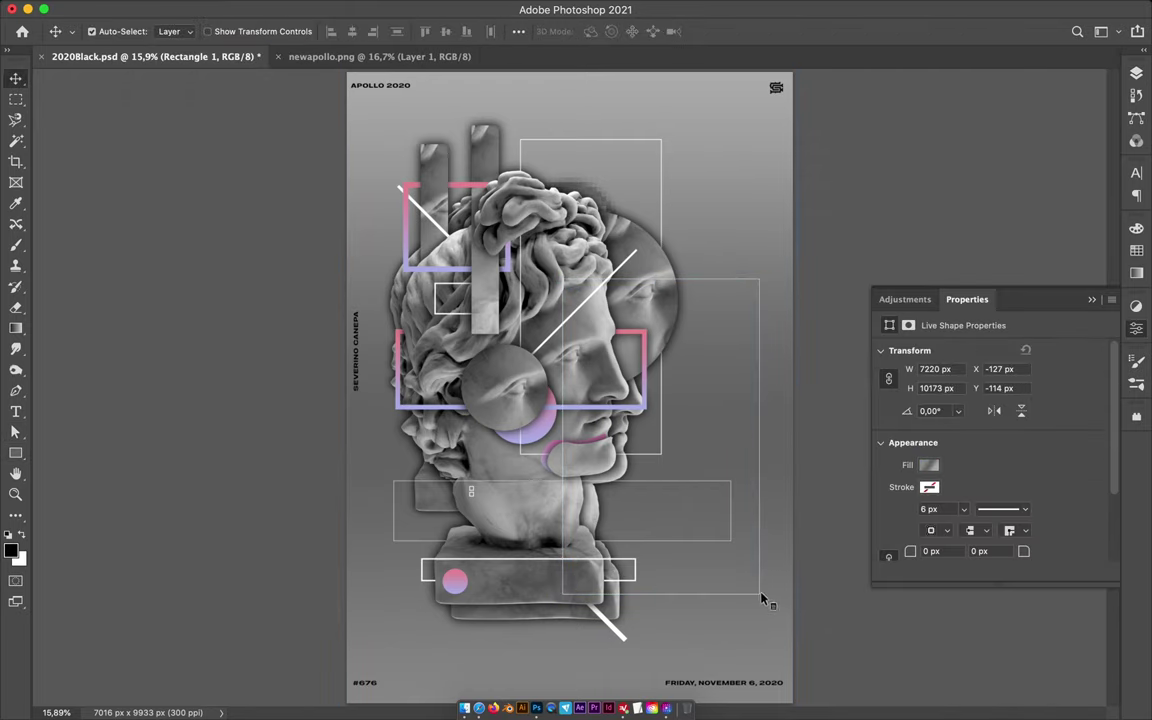
pyautogui.press('a')
pyautogui.click(1136, 73)
pyautogui.scroll(5, 1051, 266)
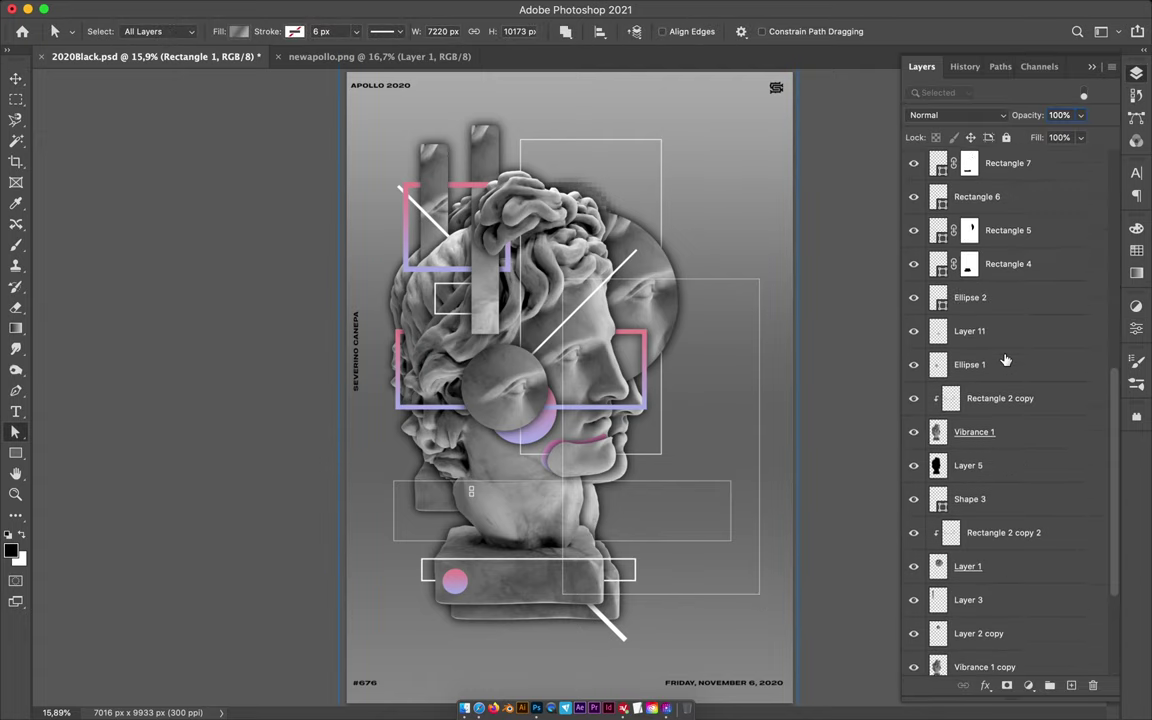
pyautogui.scroll(3, 1040, 300)
pyautogui.scroll(4, 1000, 380)
pyautogui.scroll(4, 960, 440)
pyautogui.scroll(-1, 913, 492)
pyautogui.scroll(3, 990, 588)
pyautogui.press('v')
pyautogui.scroll(5, 490, 465)
# Load the bust selection and add a layer mask to Rectangle 9.
pyautogui.click(490, 465)
pyautogui.scroll(-5, 548, 527)
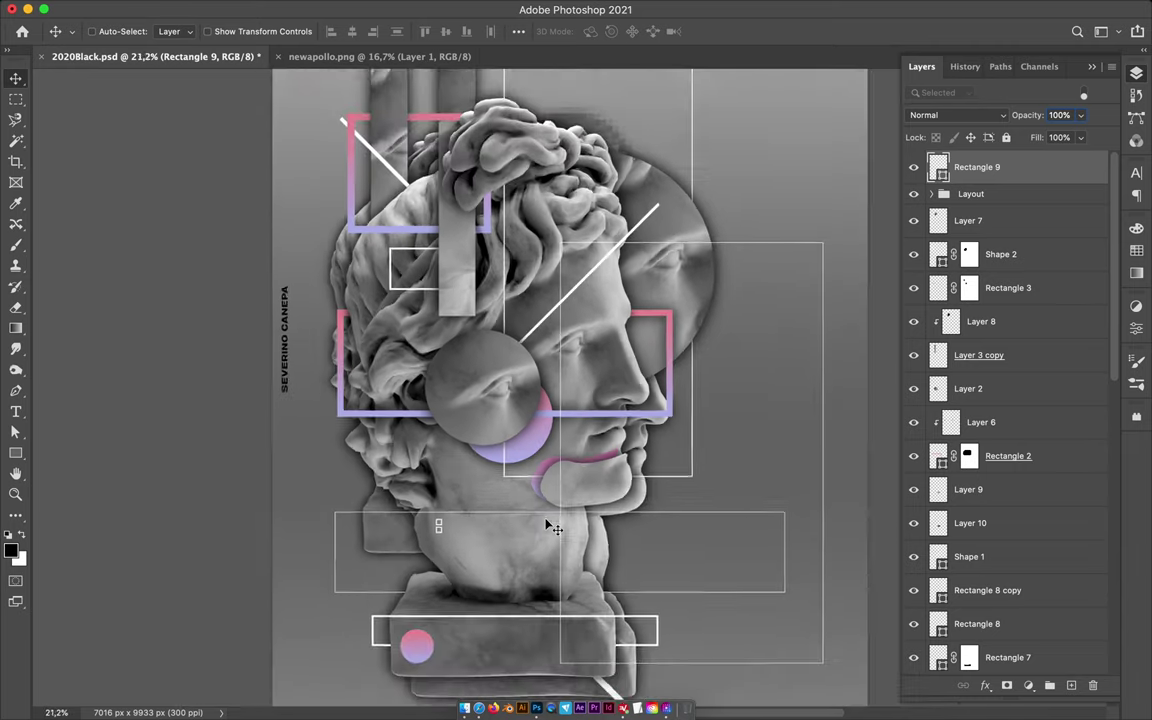
pyautogui.click(1006, 685)
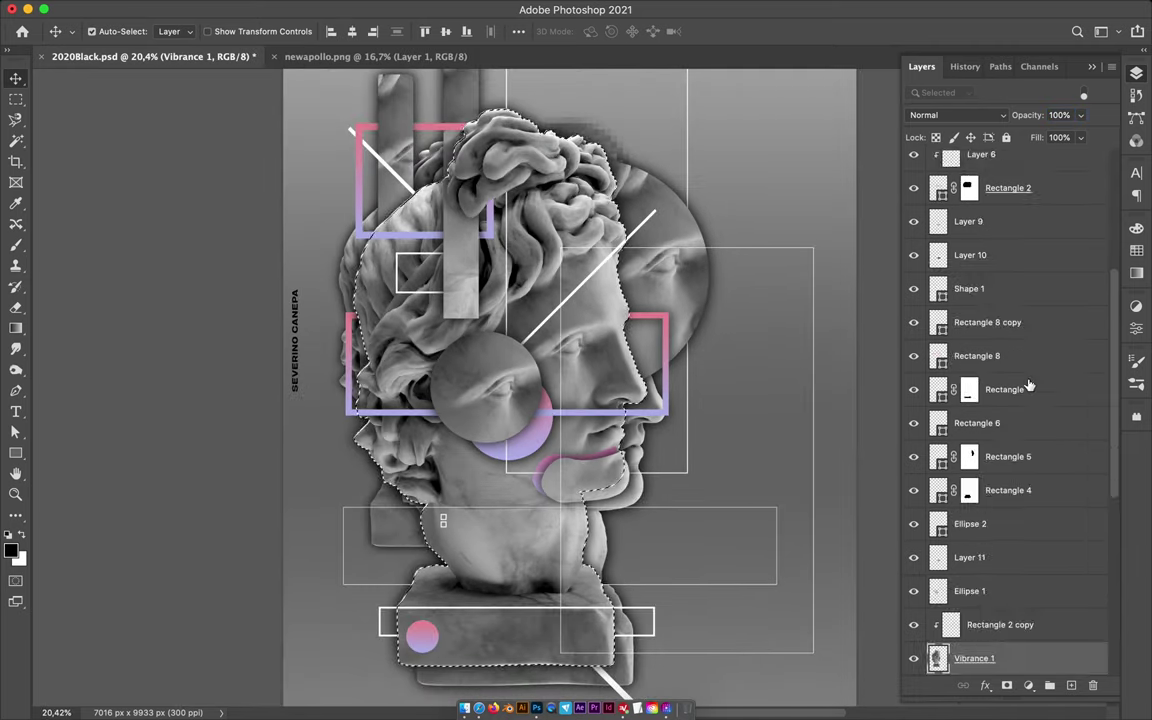
pyautogui.press('b')
pyautogui.click(966, 168)
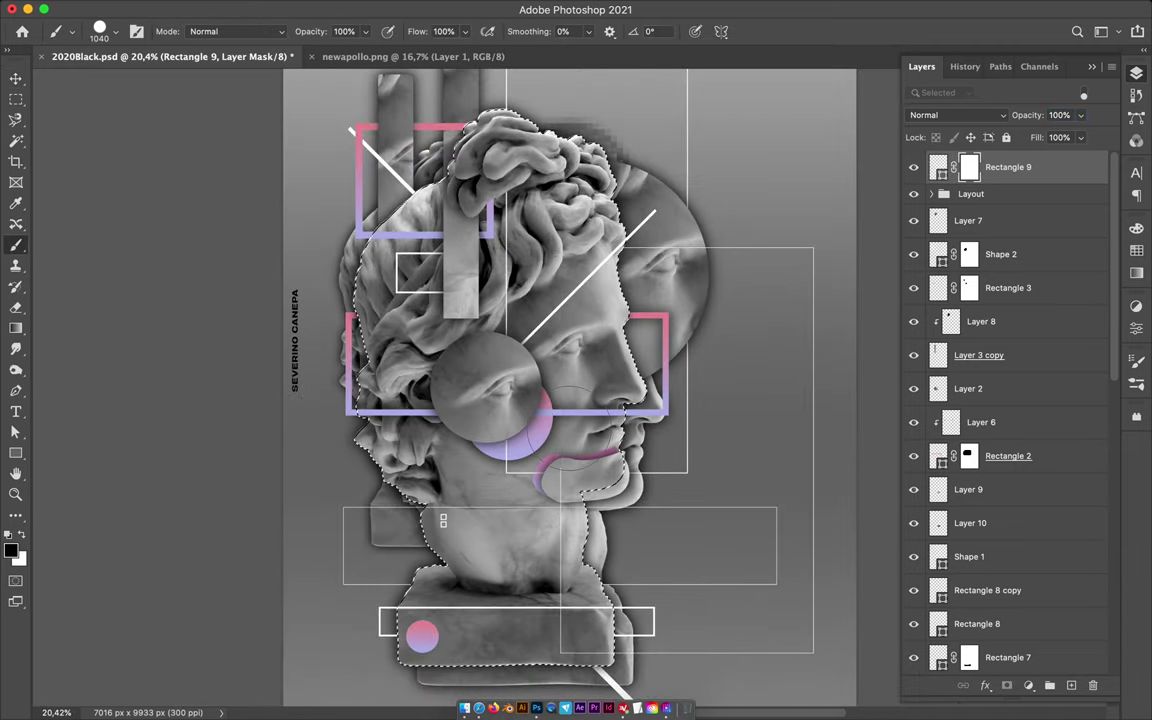
pyautogui.press('v')
# Select the lips outline and paint it out on Rectangle 9's mask.
pyautogui.click(594, 480)
pyautogui.press('m')
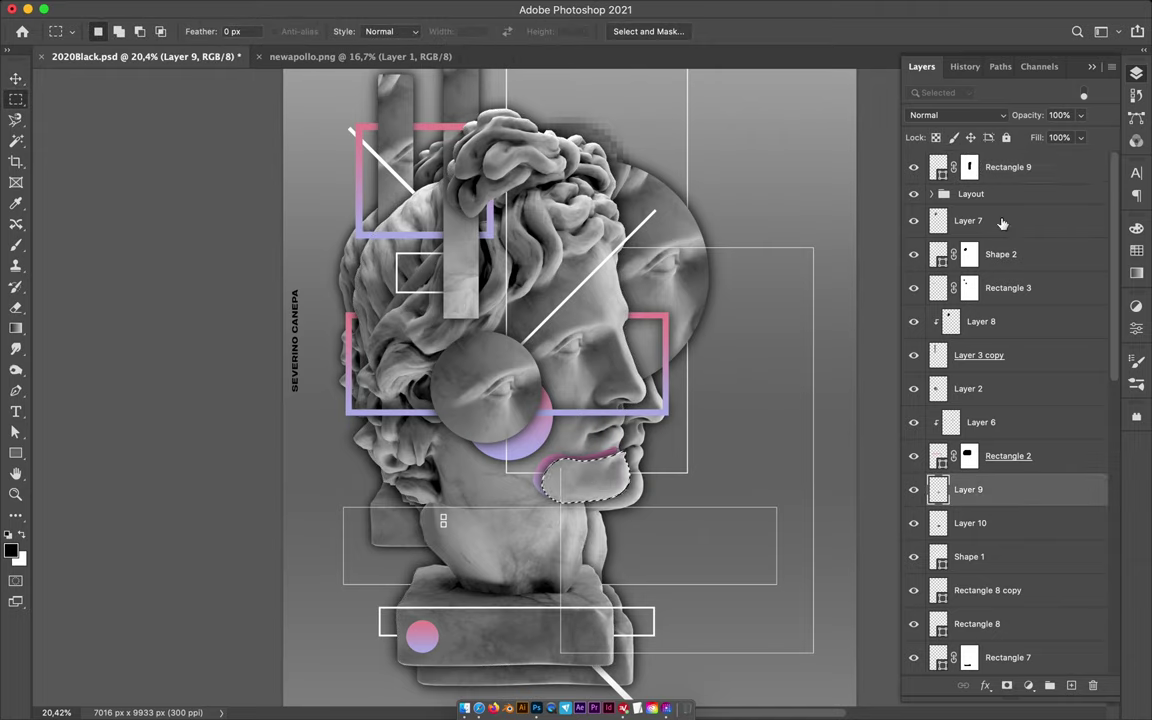
pyautogui.click(1005, 167)
pyautogui.press('b')
pyautogui.click(969, 167)
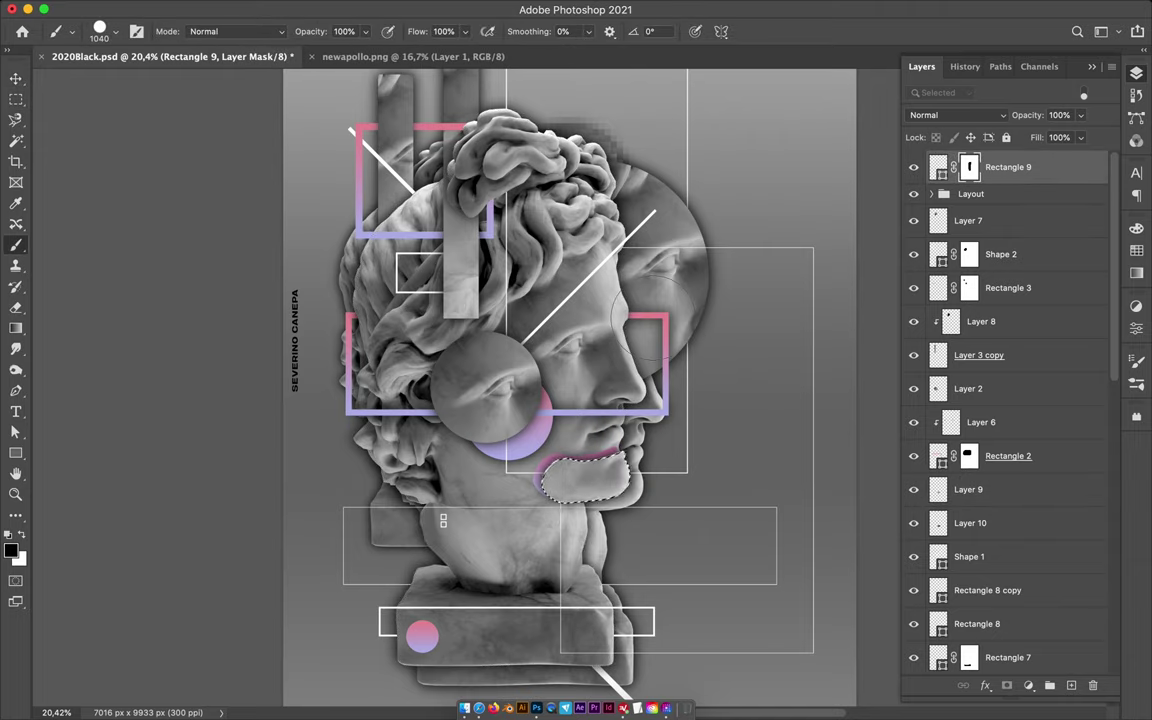
pyautogui.hotkey('ctrl', 'd')
pyautogui.press('m')
pyautogui.scroll(3, 470, 515)
# Duplicate the small square to make a third one just below the pair.
pyautogui.press('a')
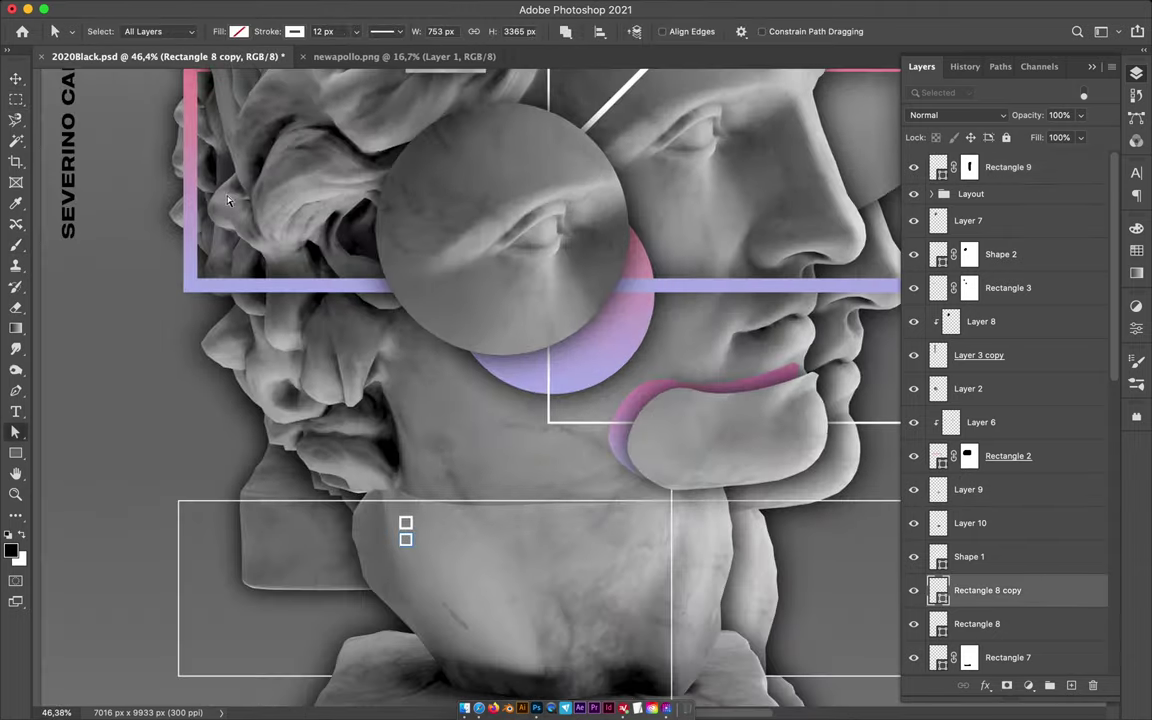
pyautogui.moveTo(419, 535); pyautogui.dragTo(419, 552)
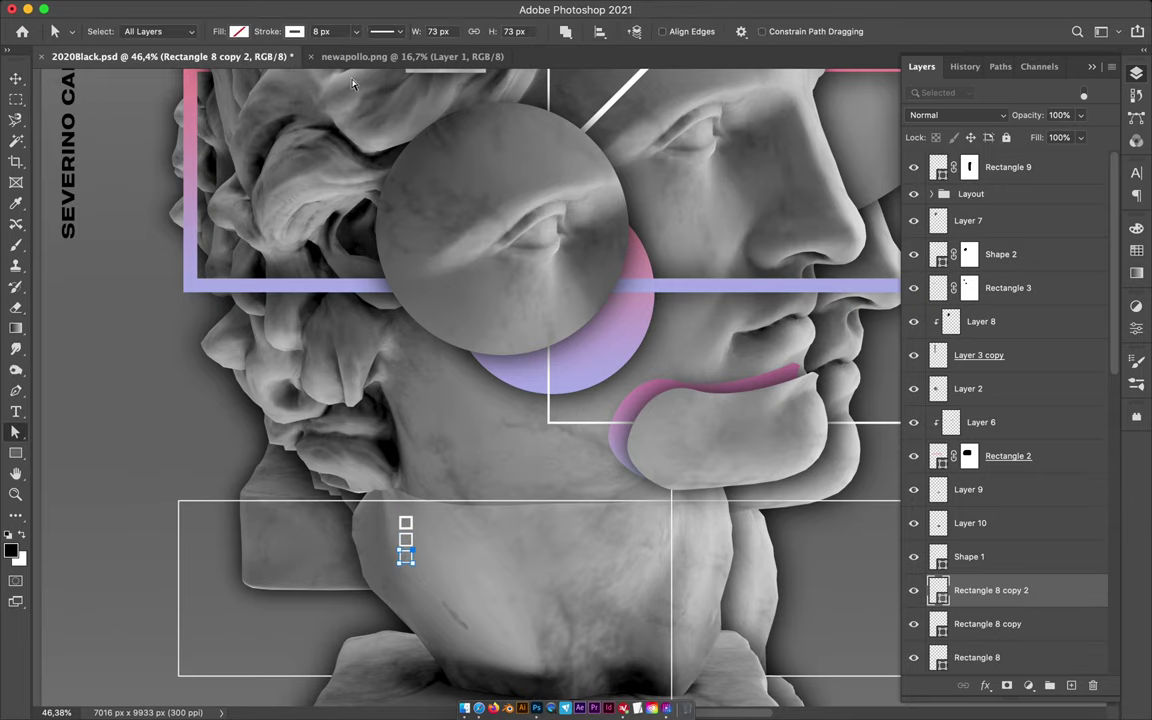
pyautogui.scroll(-1, 392, 241)
pyautogui.scroll(-3, 392, 241)
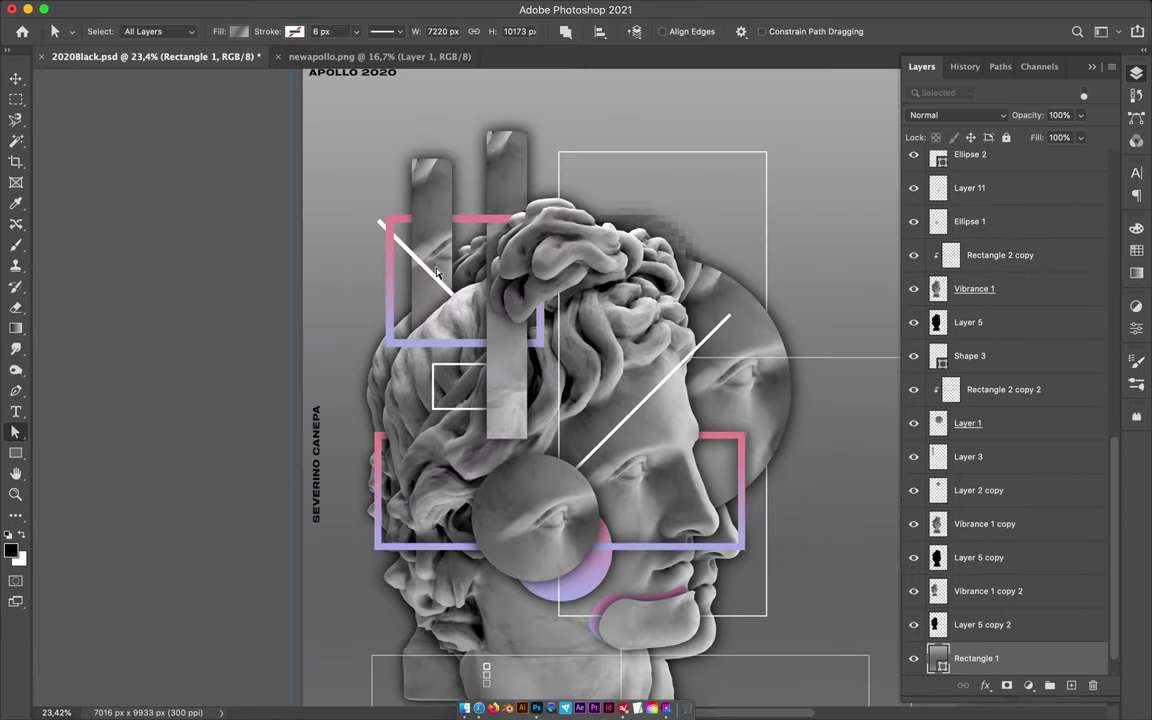
# Draw Ellipse 3 as a round ring with a 56 px gradient stroke, nudged slightly left and down.
pyautogui.press('u')
pyautogui.moveTo(491, 423); pyautogui.dragTo(556, 492)
pyautogui.hotkey('ctrl', 'z')
pyautogui.hotkey('shift', 'u')
pyautogui.press('a')
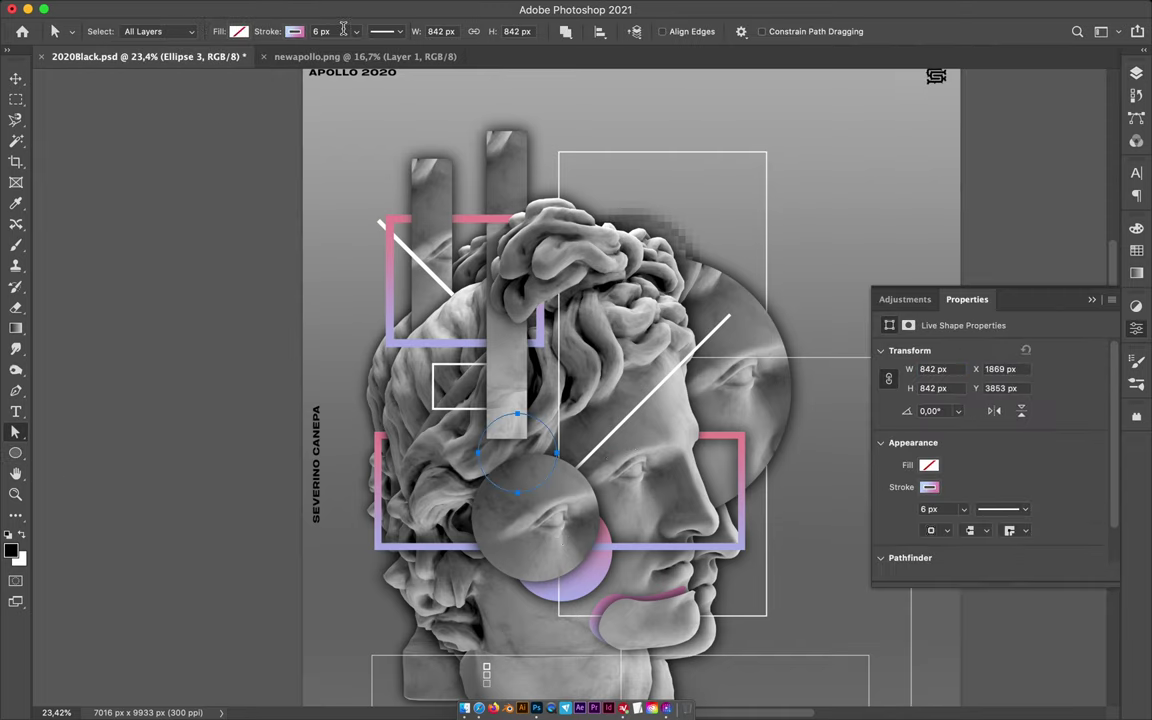
pyautogui.press('v')
pyautogui.moveTo(520, 450); pyautogui.dragTo(510, 455)
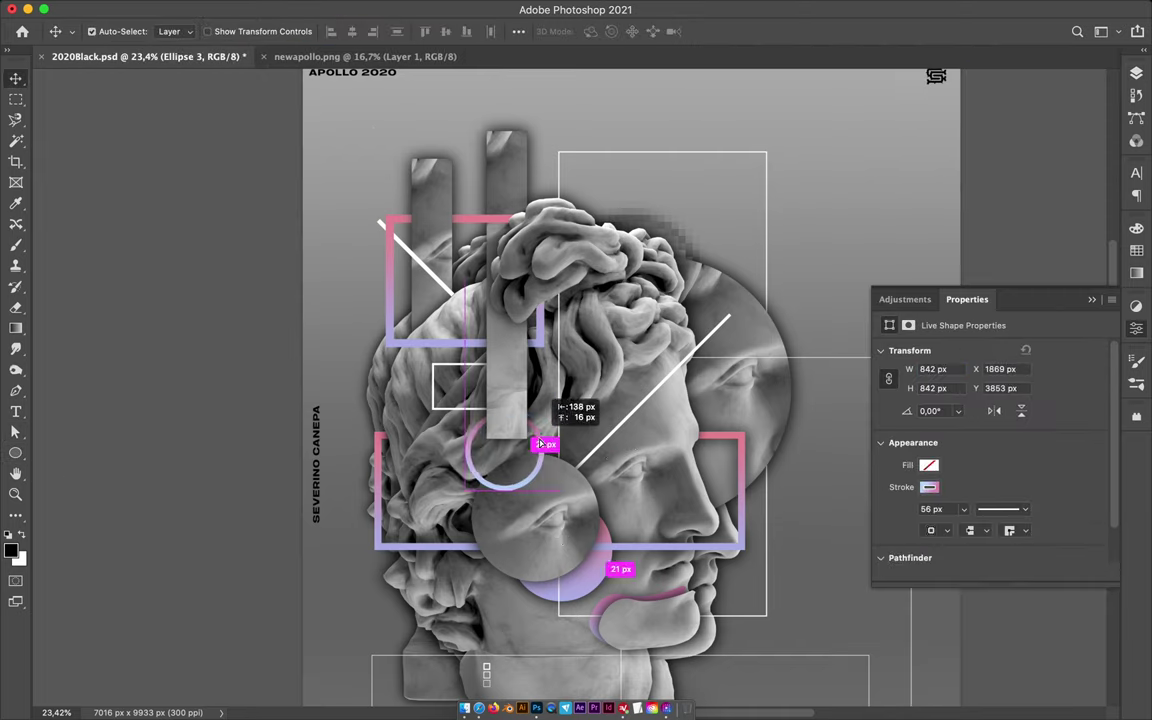
# Mask the ring with the eye circle's outline so it sits behind the face circle.
pyautogui.click(1136, 73)
pyautogui.scroll(1, 990, 235)
pyautogui.click(1028, 685)
pyautogui.keyDown('ctrl'); pyautogui.click(970, 228); pyautogui.keyUp('ctrl')
pyautogui.press('b')
pyautogui.press('m')
pyautogui.press('v')
pyautogui.hotkey('ctrl', 'd')
# Add new empty Layer 12, then load and clear the pink circle's selection.
pyautogui.scroll(-2, 718, 293)
pyautogui.scroll(-1, 718, 293)
pyautogui.scroll(-10, 1005, 400)
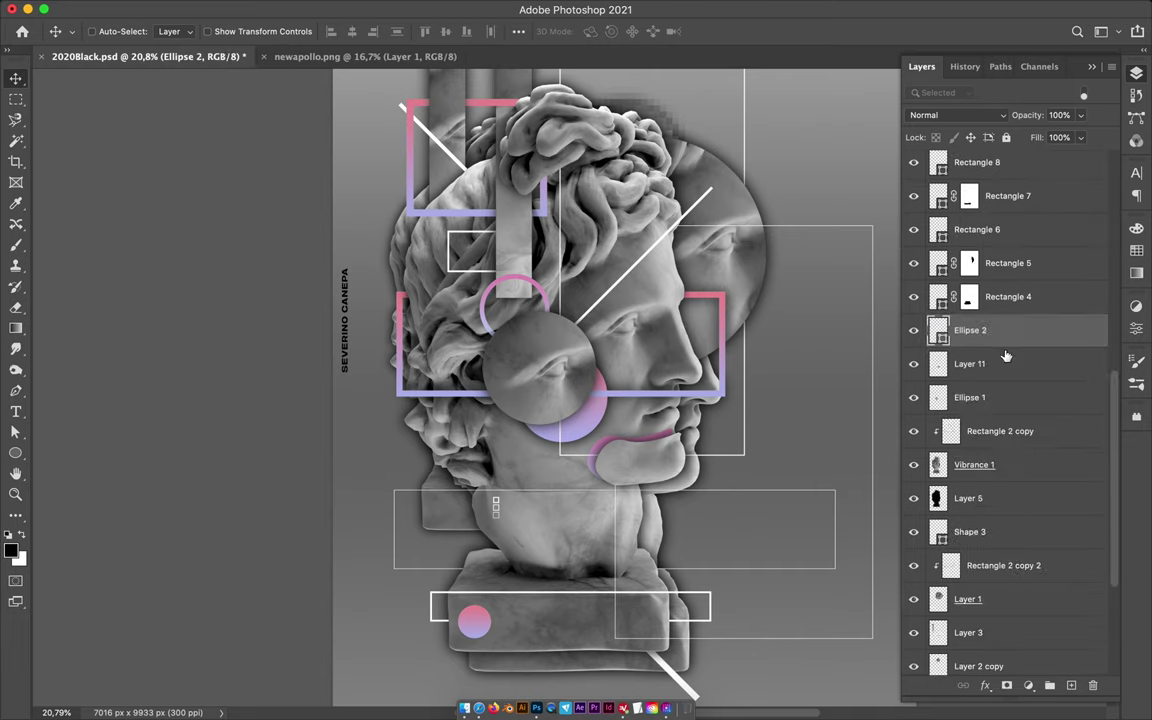
pyautogui.hotkey('ctrl', 'shift', 'alt', 'n')
pyautogui.press('b')
pyautogui.keyDown('ctrl'); pyautogui.click(937, 632); pyautogui.keyUp('ctrl')
pyautogui.press('m')
pyautogui.hotkey('ctrl', 'd')
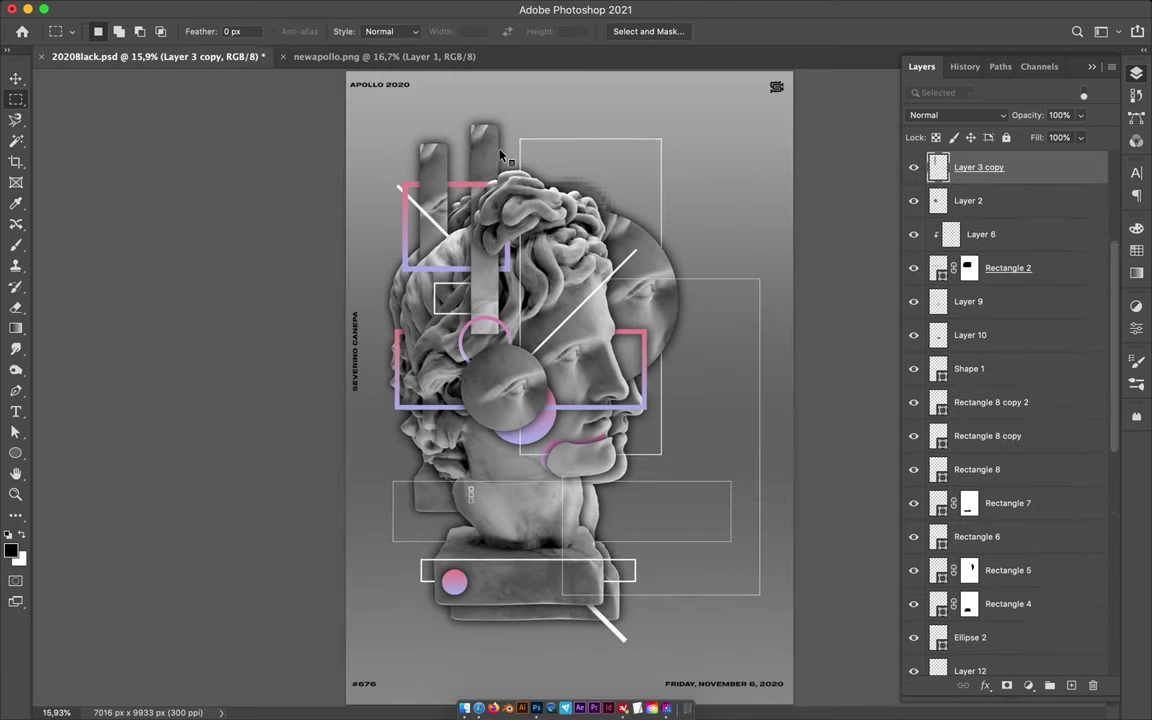
# Duplicate a bust strip below the plinth and move it lower in the layer order.
pyautogui.press('v')
pyautogui.moveTo(441, 133); pyautogui.dragTo(531, 463)
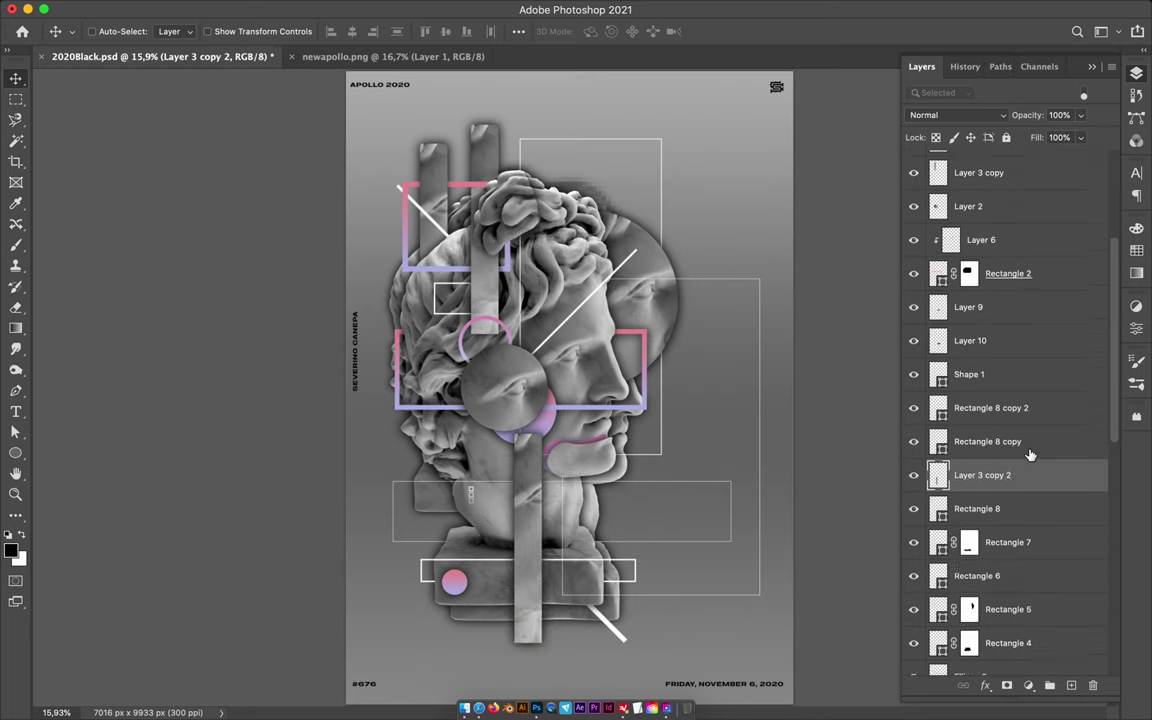
pyautogui.moveTo(982, 167); pyautogui.dragTo(1013, 583)
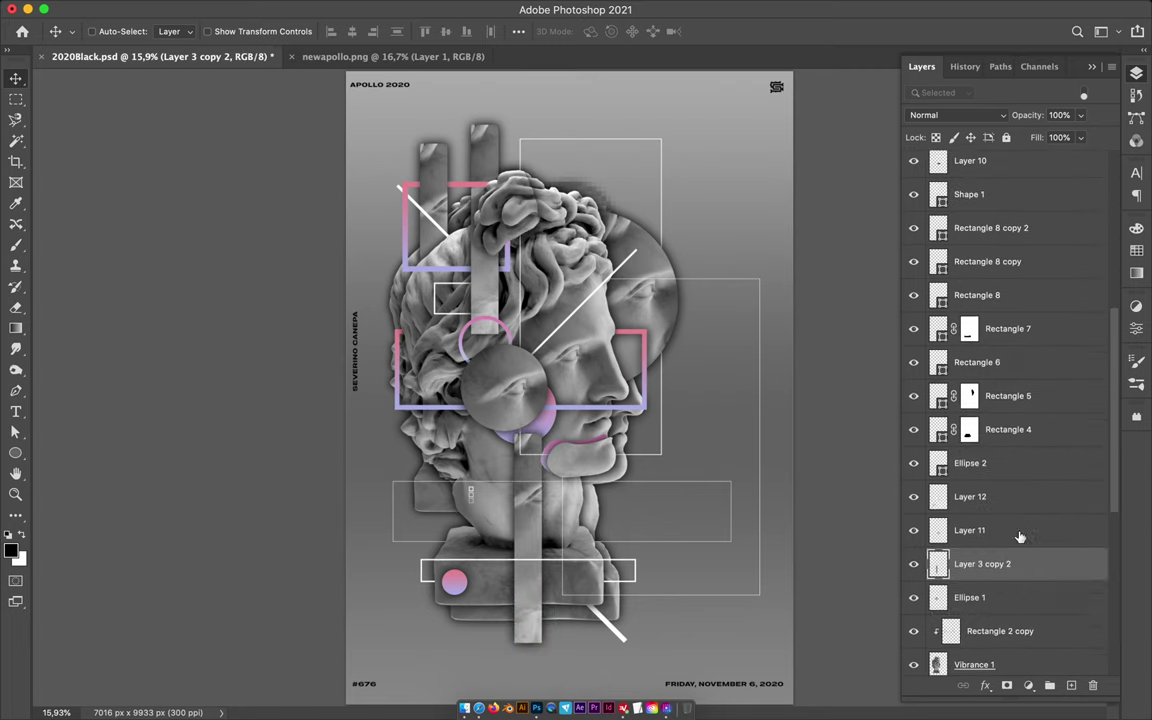
# Add another strip copy rotated horizontally across the neck, then save the document.
pyautogui.moveTo(531, 653)
pyautogui.mouseDown()
pyautogui.moveTo(589, 303)
pyautogui.moveTo(548, 476)
pyautogui.mouseUp()
pyautogui.hotkey('ctrl', 't')
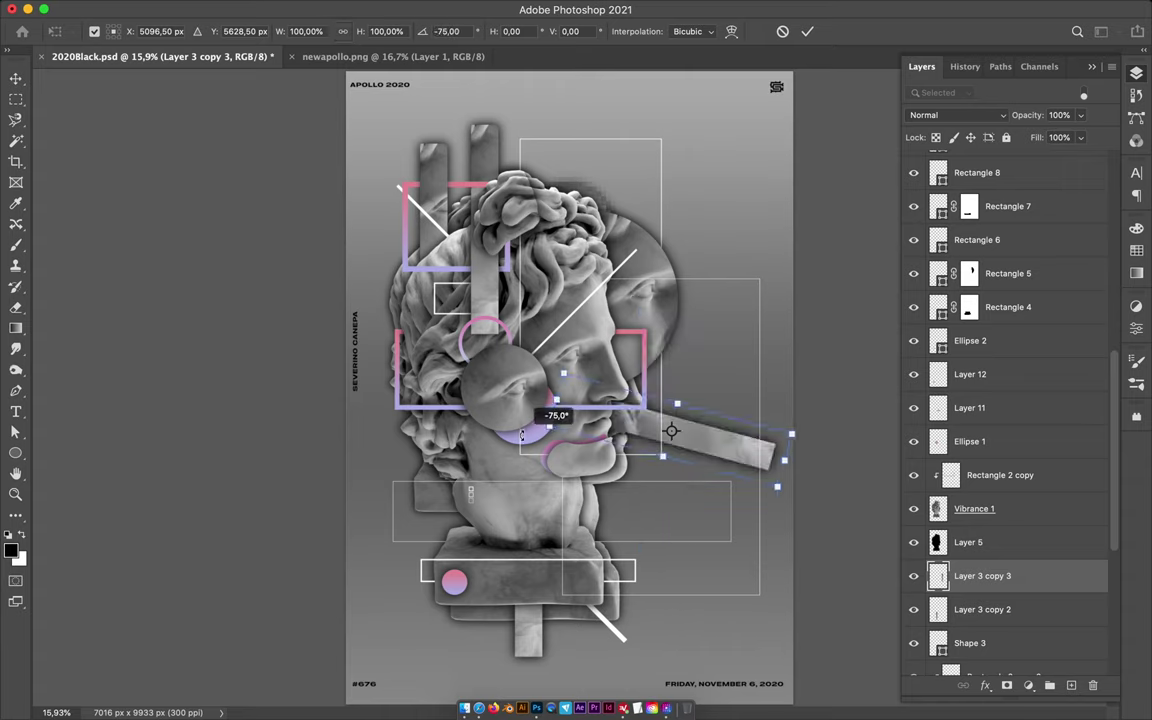
pyautogui.moveTo(600, 400); pyautogui.dragTo(645, 511)
pyautogui.press('Return')
pyautogui.hotkey('ctrl', '0')
pyautogui.hotkey('ctrl', 's')
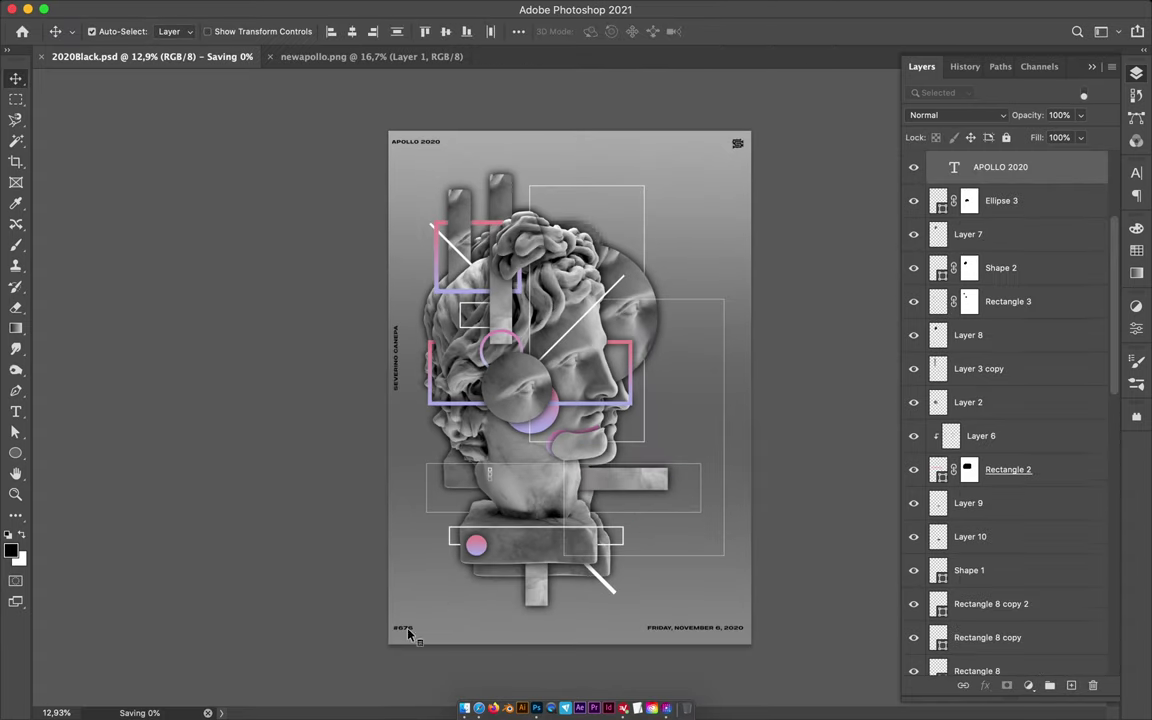